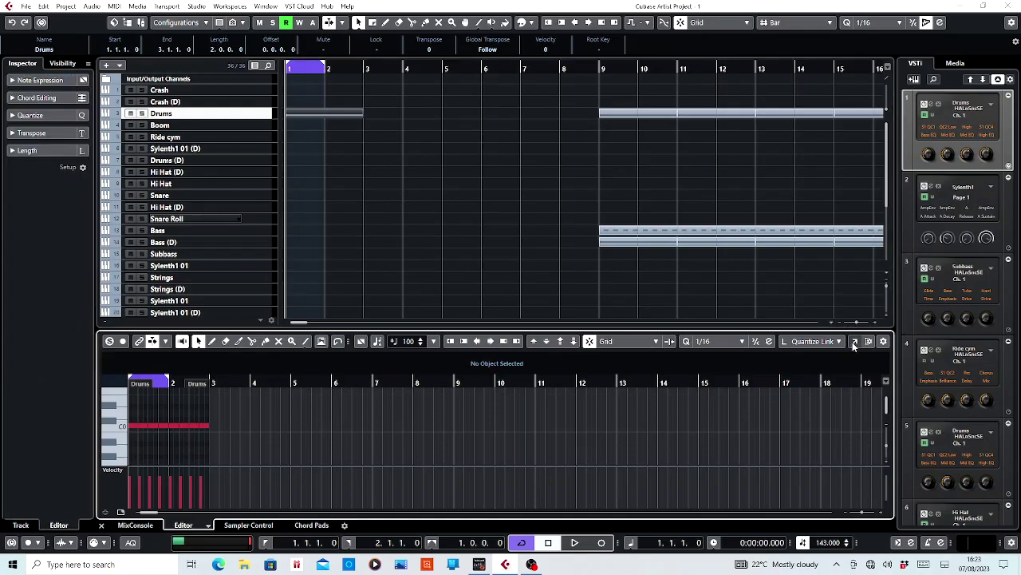
# Step: Delete all notes after the first kick in the two-bar Drums part and close the key editor
pyautogui.moveTo(479, 372); pyautogui.dragTo(172, 277)
pyautogui.press('Delete')
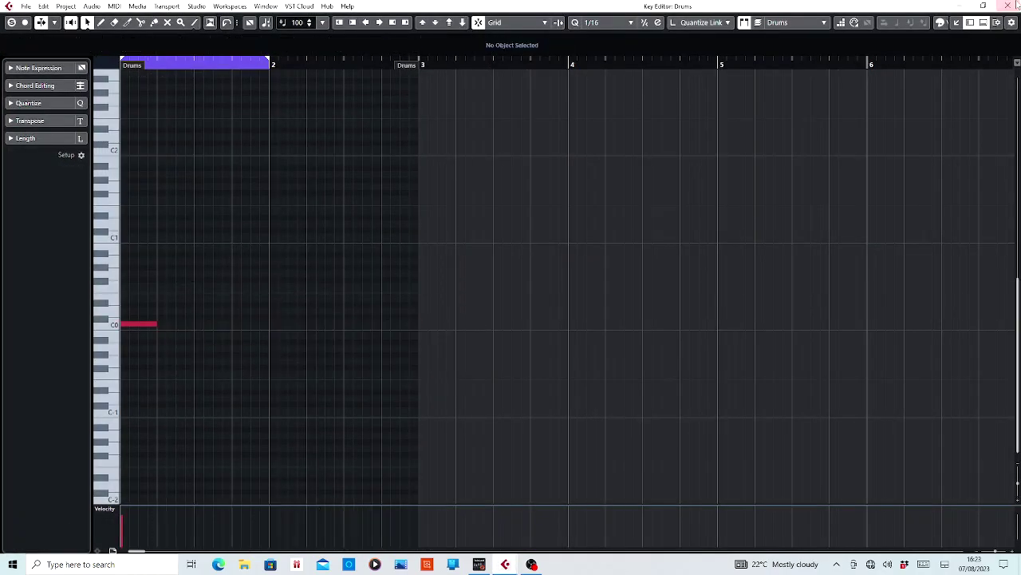
pyautogui.click(1007, 5)
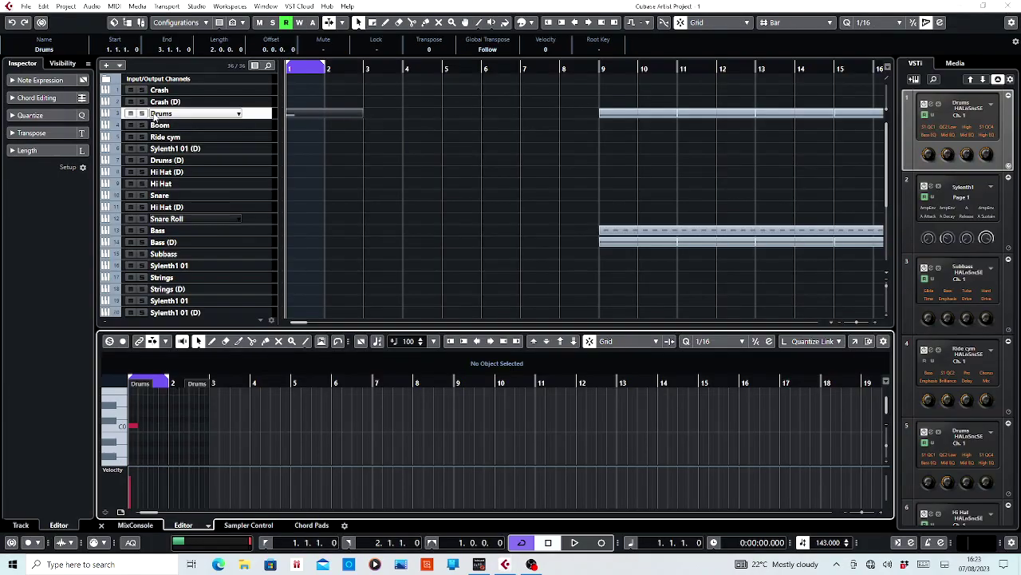
# Step: Solo the Drums track for loop playback and open its channel settings
pyautogui.click(152, 116)
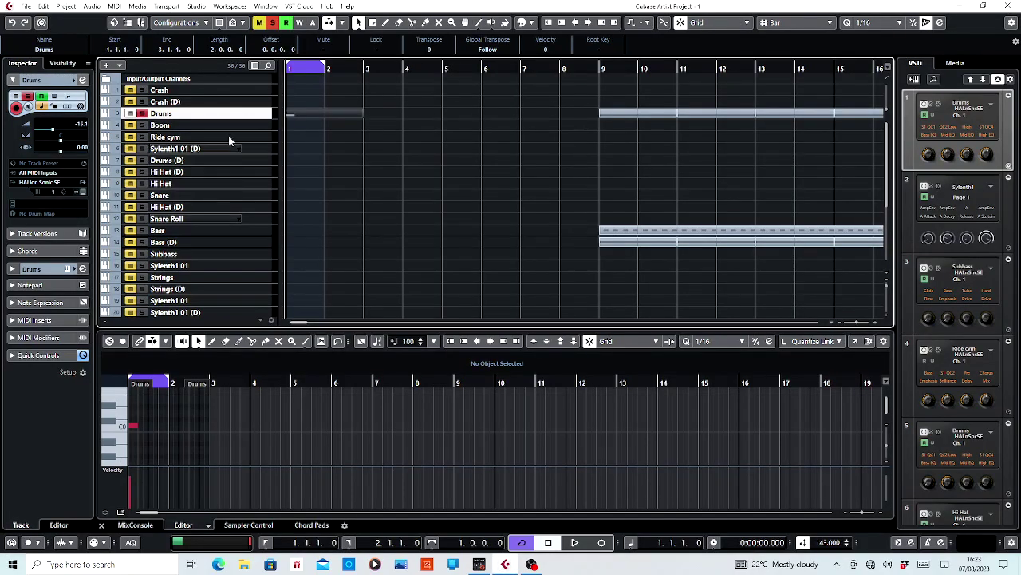
pyautogui.press('space')
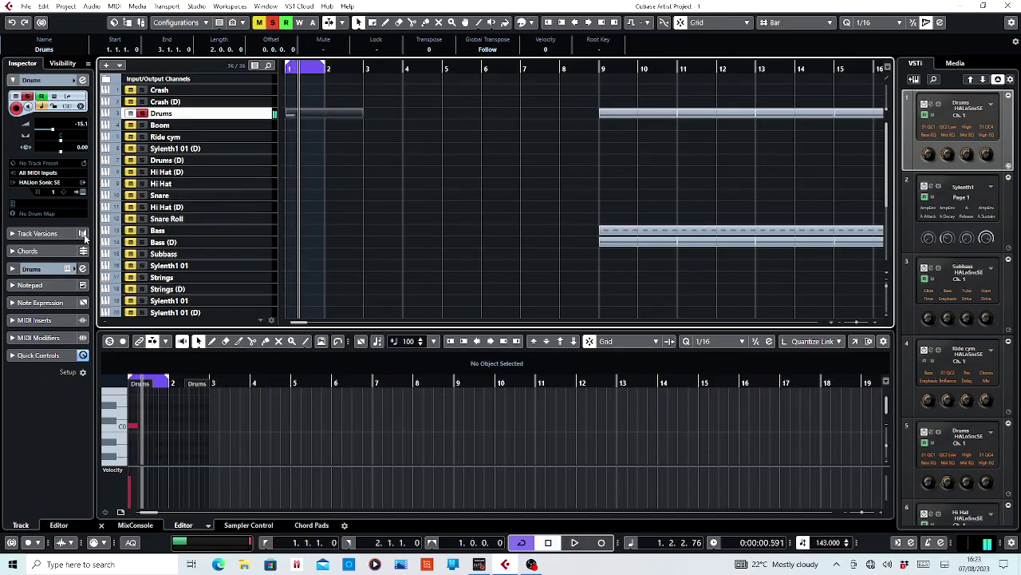
pyautogui.click(81, 270)
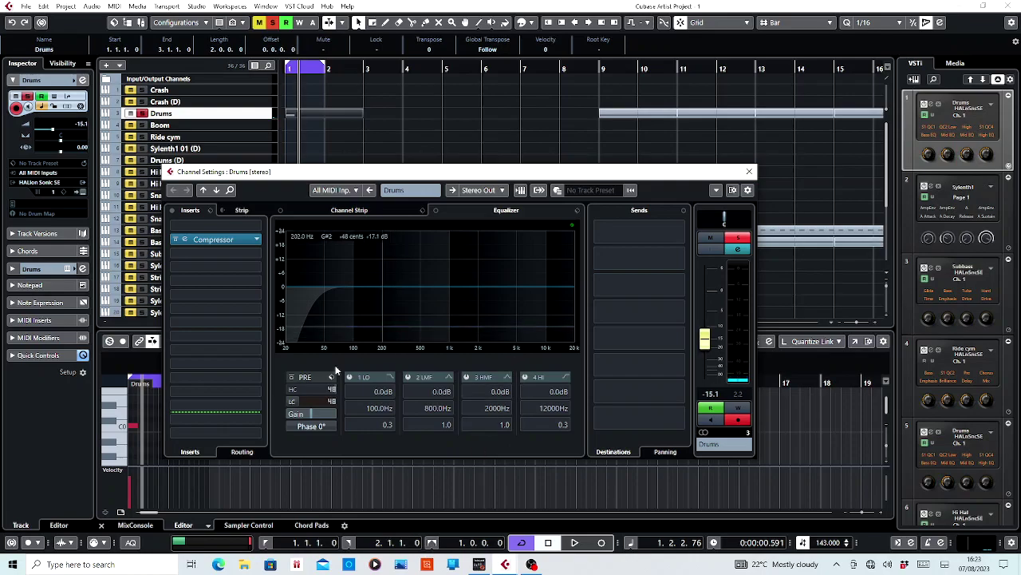
pyautogui.press('space')
# Step: Audition the low cut filter on the Drums channel and set its frequency to 50 Hz
pyautogui.scroll(-5, 315, 405)
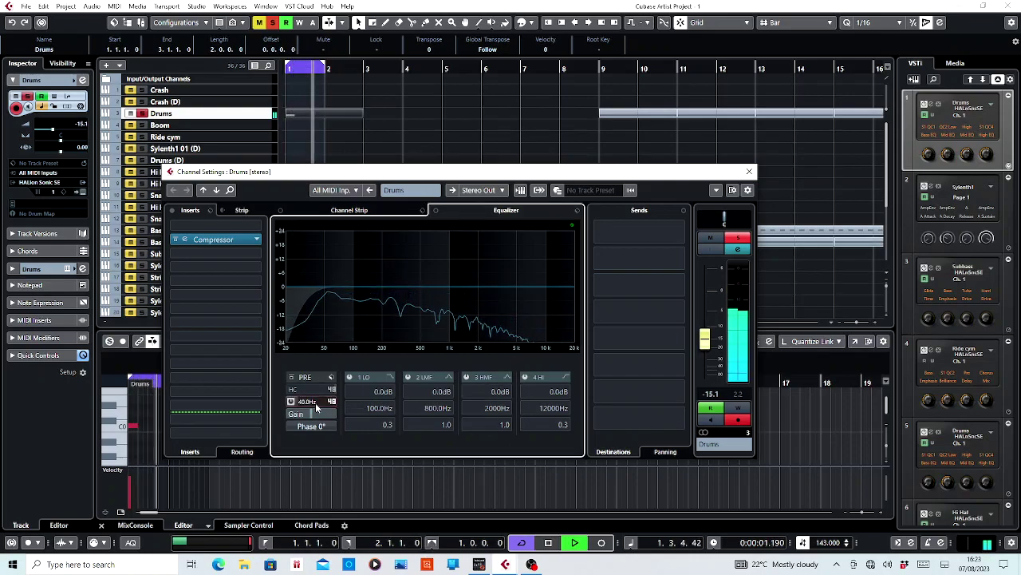
pyautogui.scroll(5, 316, 406)
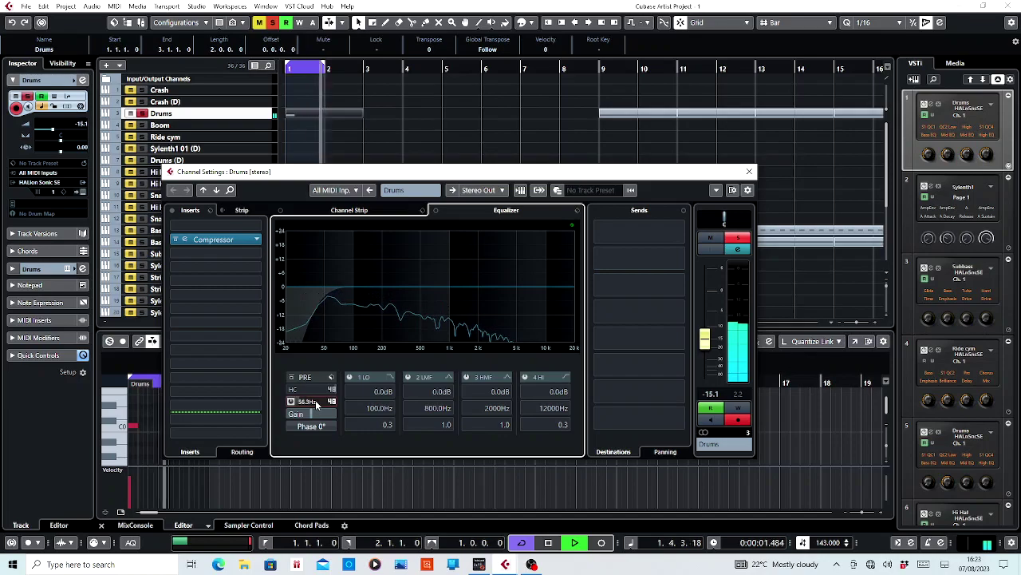
pyautogui.press('space')
pyautogui.click(311, 400)
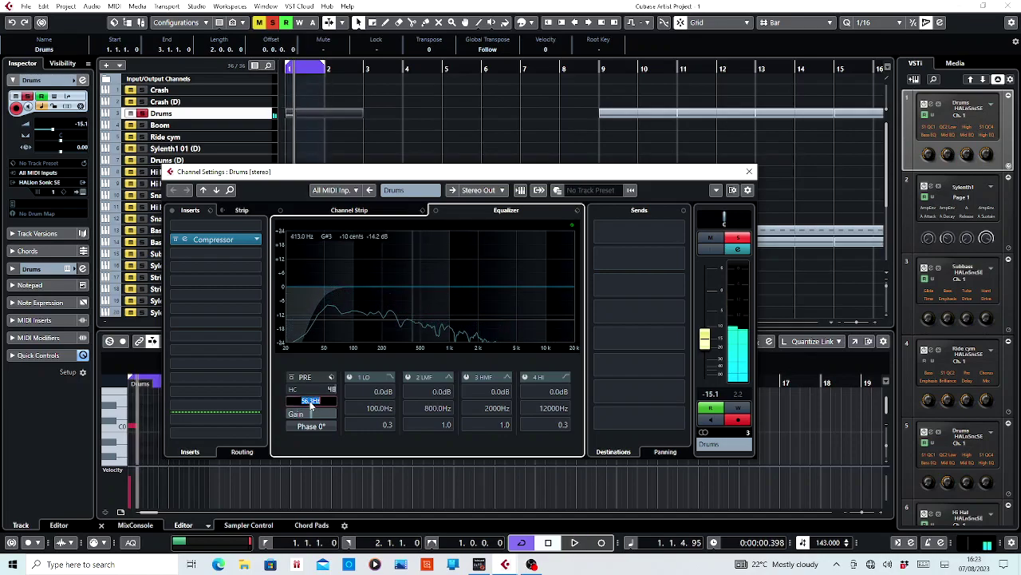
pyautogui.write('50')
pyautogui.press('Return')
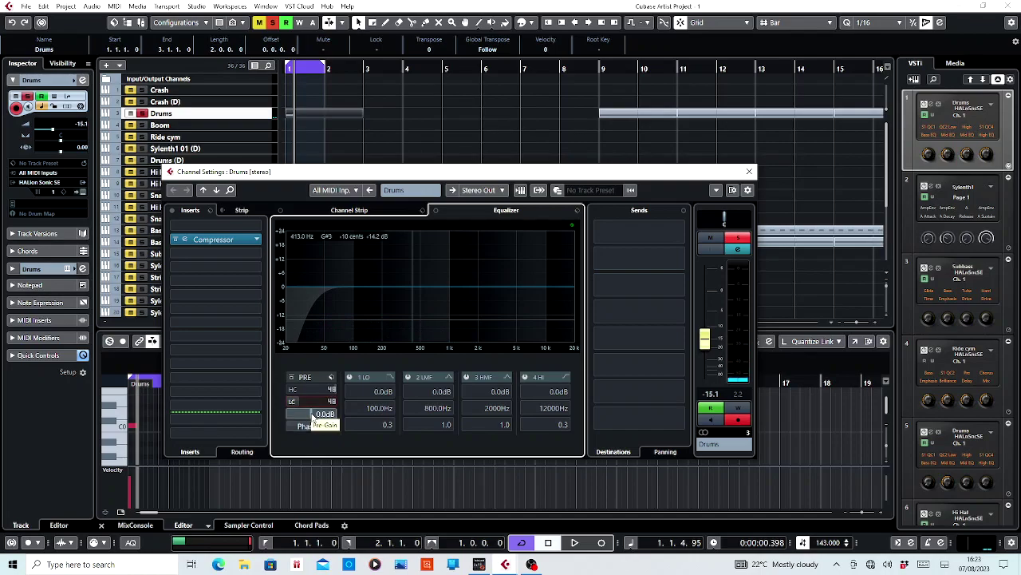
# Step: Set the Drums channel's pre-gain to -18 dB, lower it to about -25.7 dB during playback, and close the channel settings
pyautogui.click(318, 415)
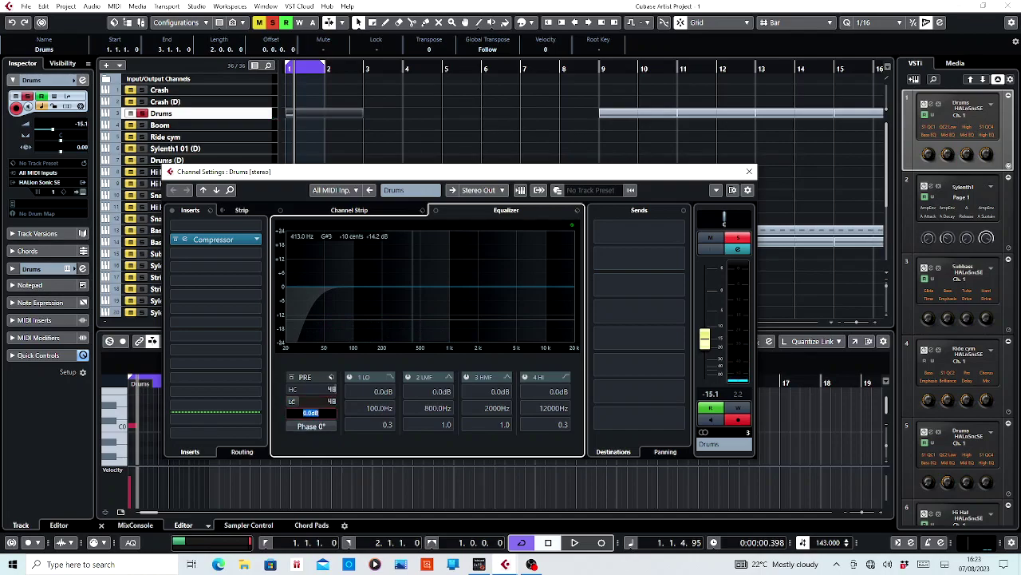
pyautogui.write('-18')
pyautogui.press('Return')
pyautogui.press('space')
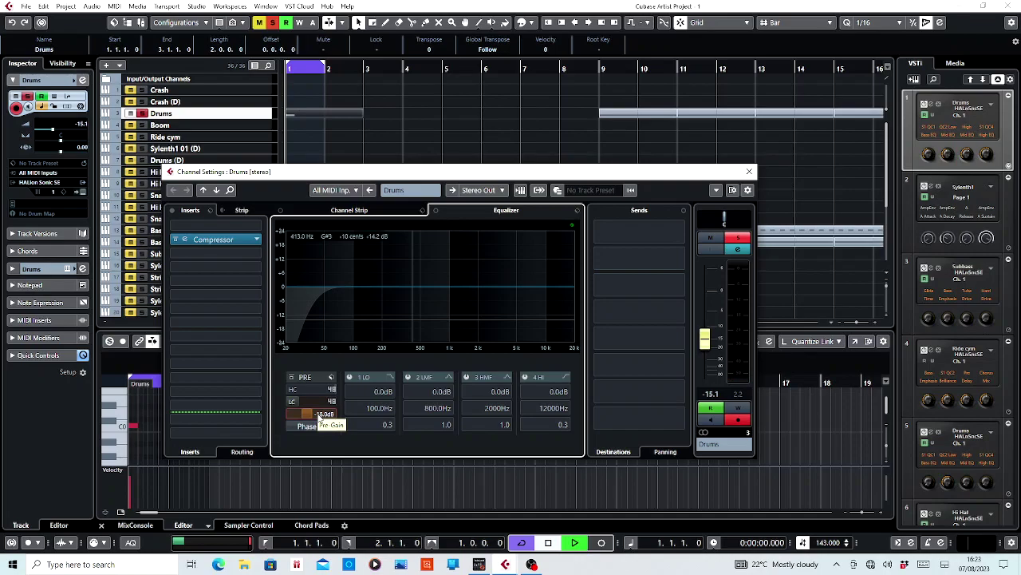
pyautogui.scroll(-4, 318, 415)
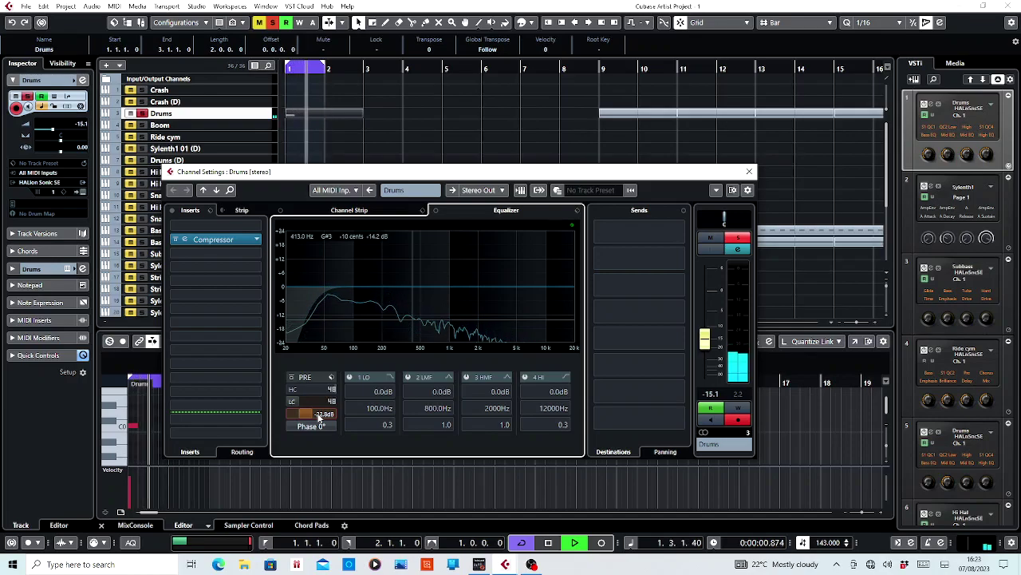
pyautogui.scroll(-1, 318, 416)
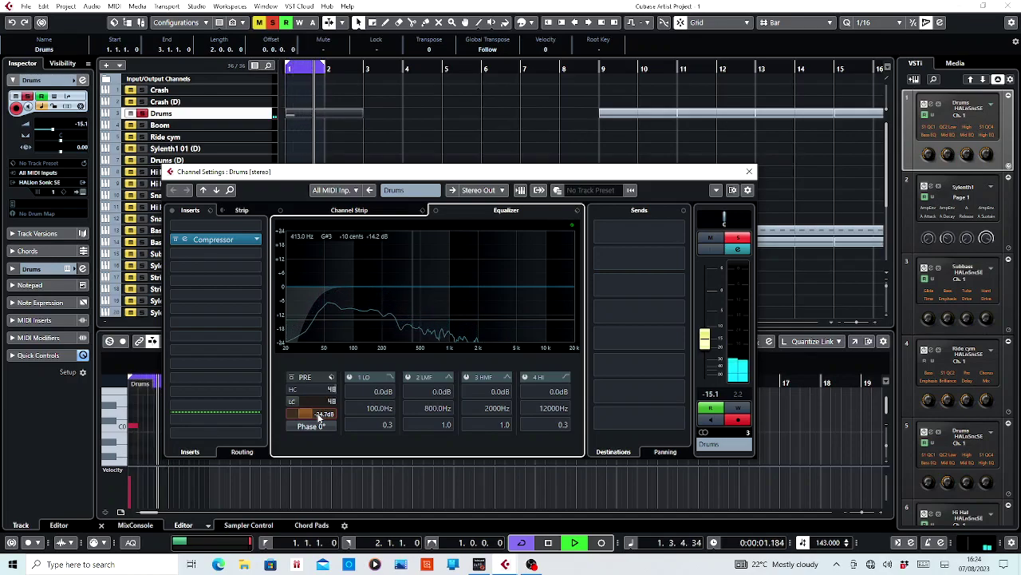
pyautogui.scroll(-1, 318, 416)
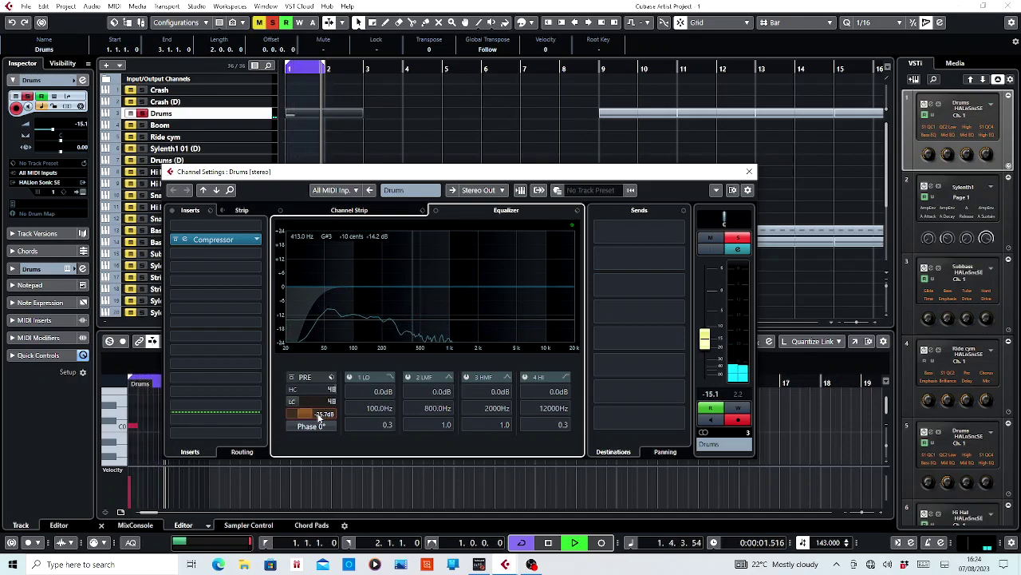
pyautogui.press('space')
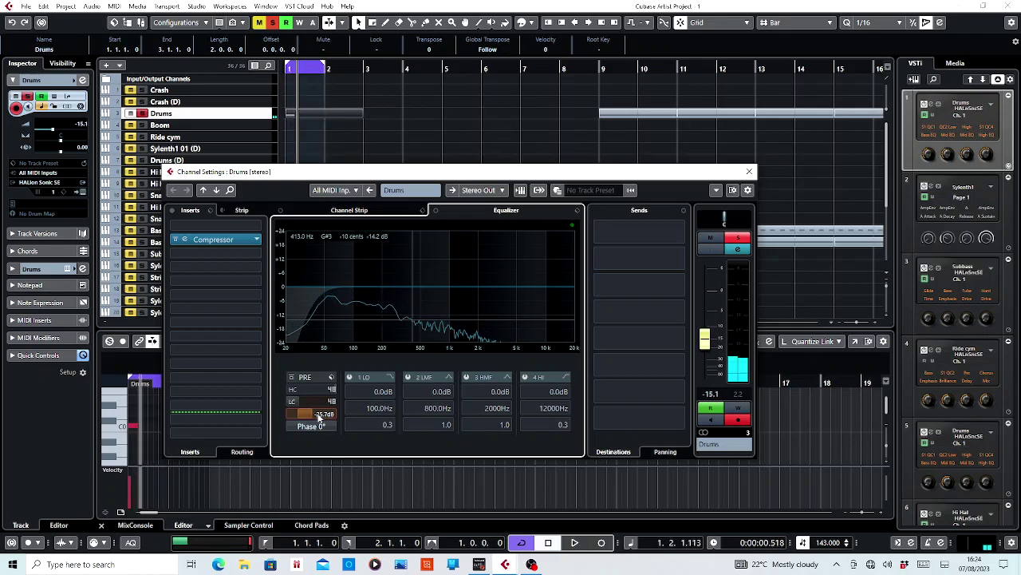
pyautogui.click(749, 170)
pyautogui.click(417, 164)
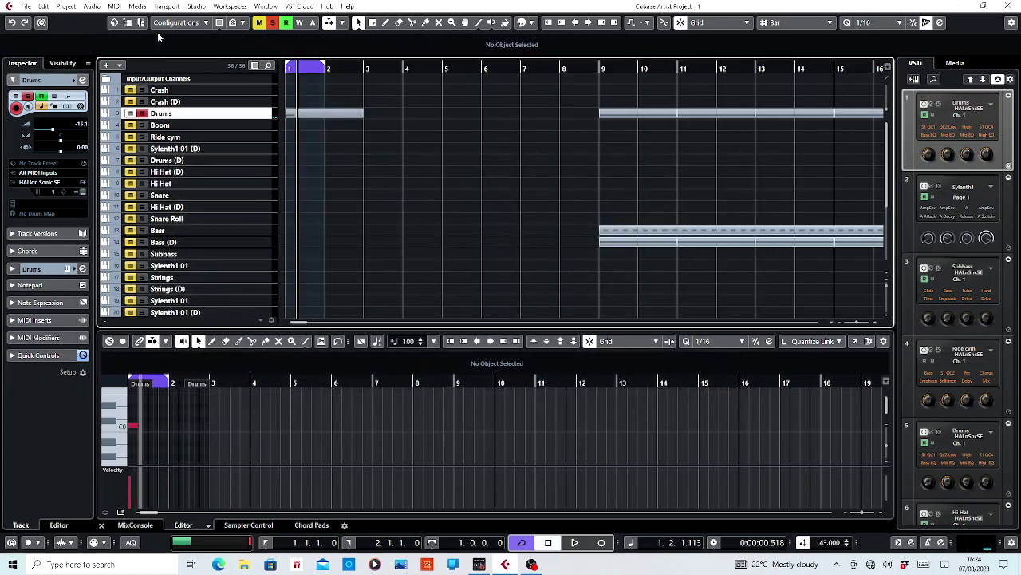
# Step: Set up an audio mixdown export named Kick with AIFF as the file type
pyautogui.click(27, 6)
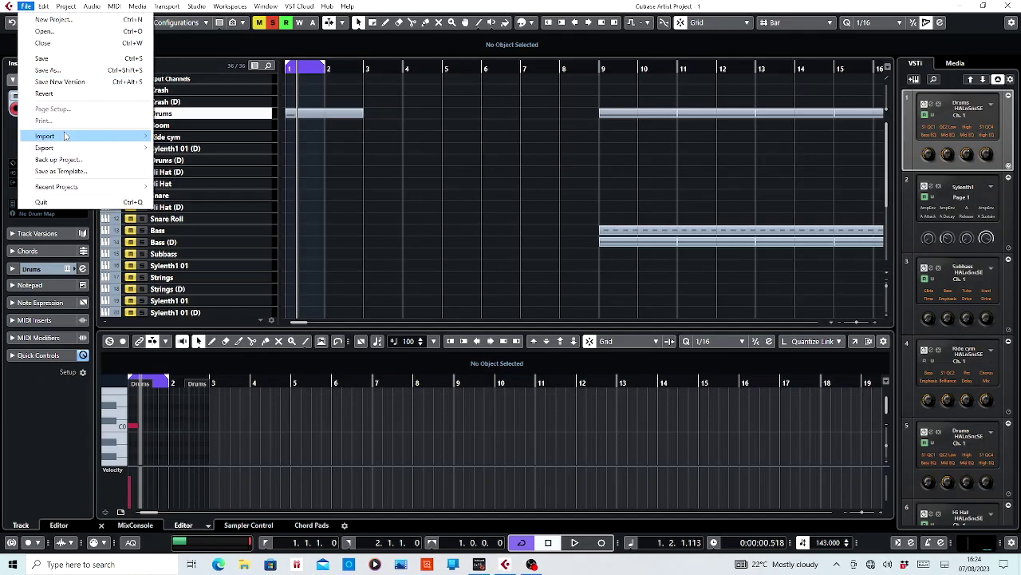
pyautogui.moveTo(68, 148)
pyautogui.click(187, 150)
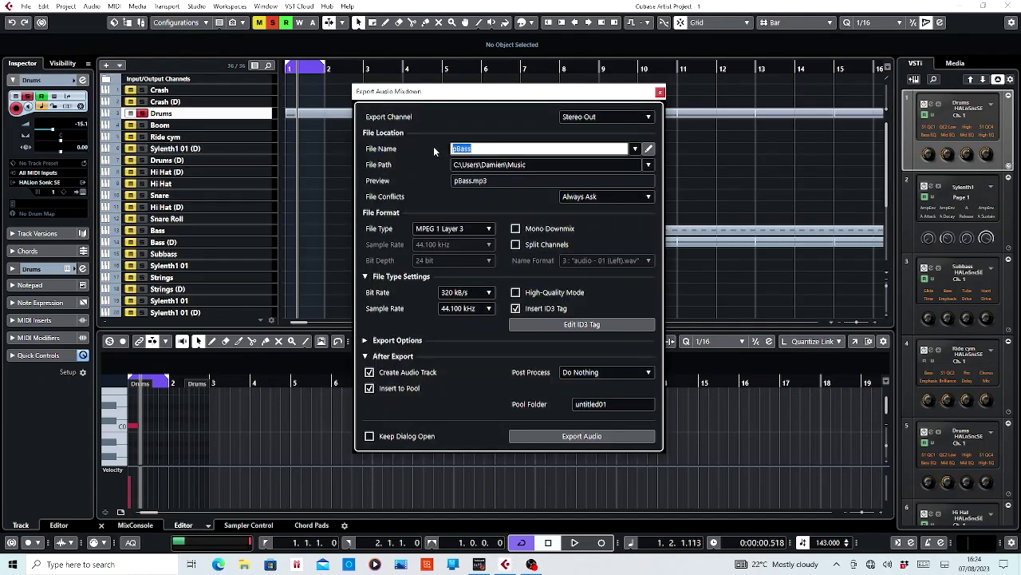
pyautogui.press('BackSpace')
pyautogui.click(453, 228)
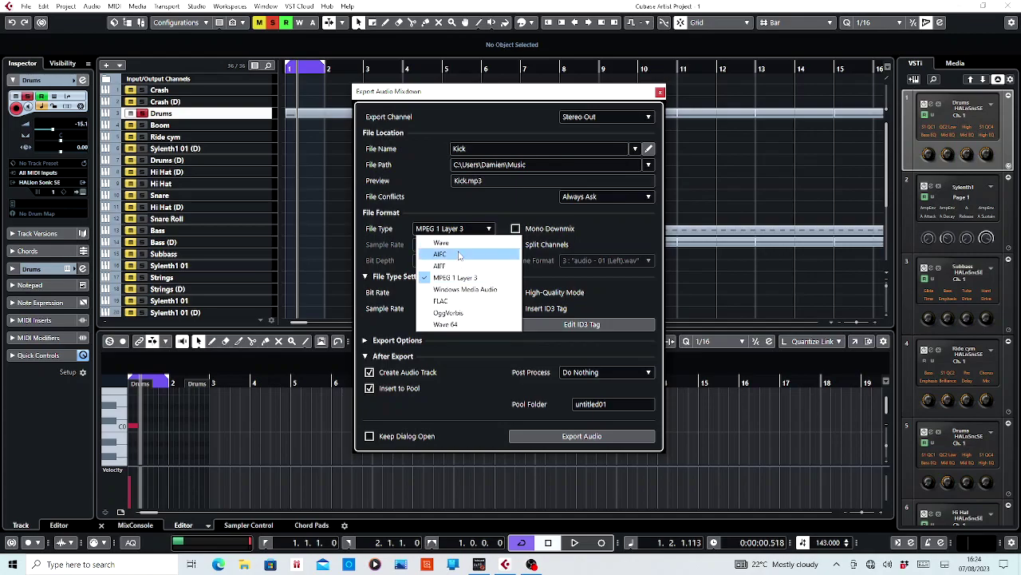
pyautogui.click(458, 267)
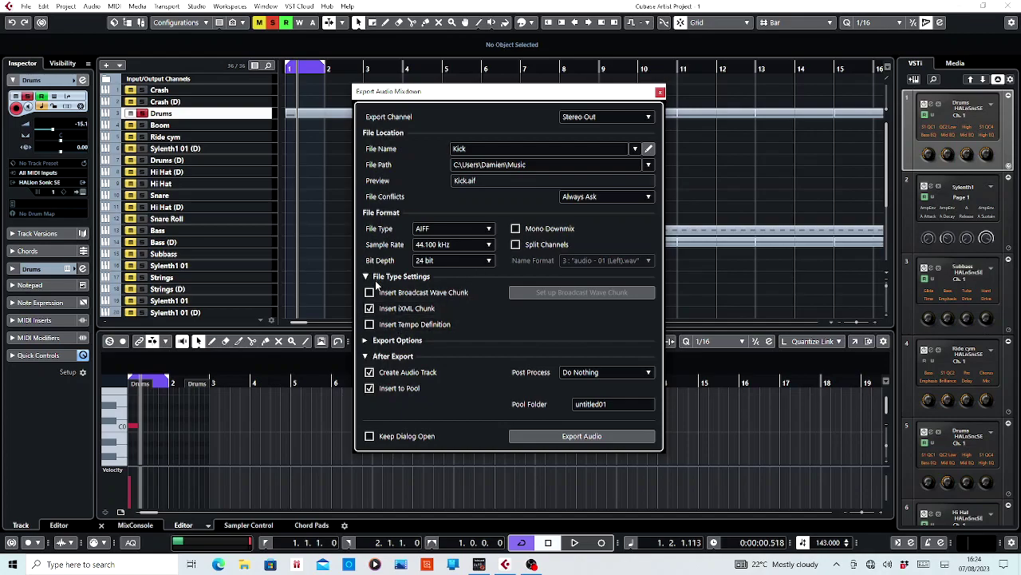
# Step: Export the mixdown as mono and import it as an audio track, copying the file to the working directory
pyautogui.click(515, 229)
pyautogui.click(543, 439)
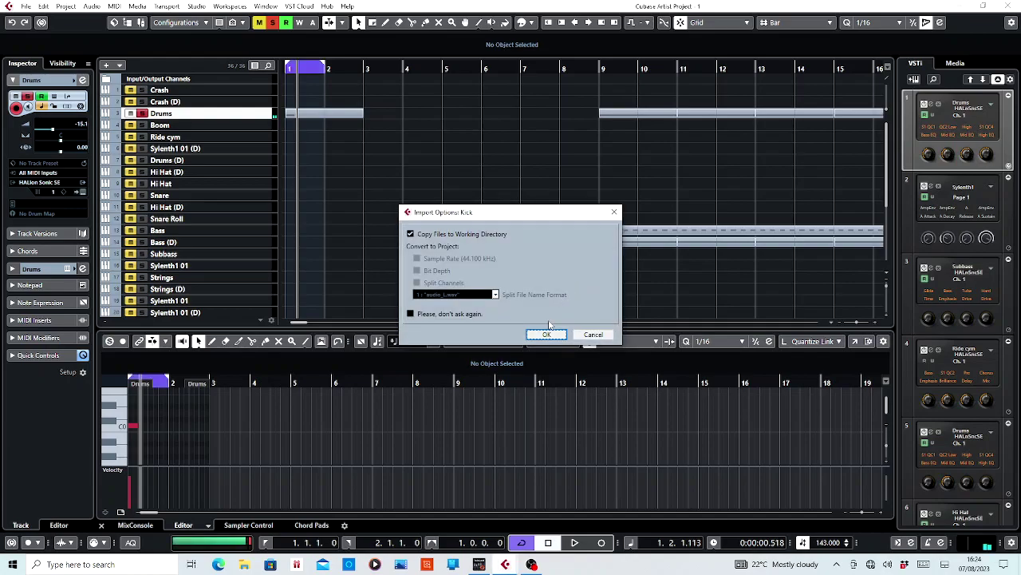
pyautogui.click(546, 335)
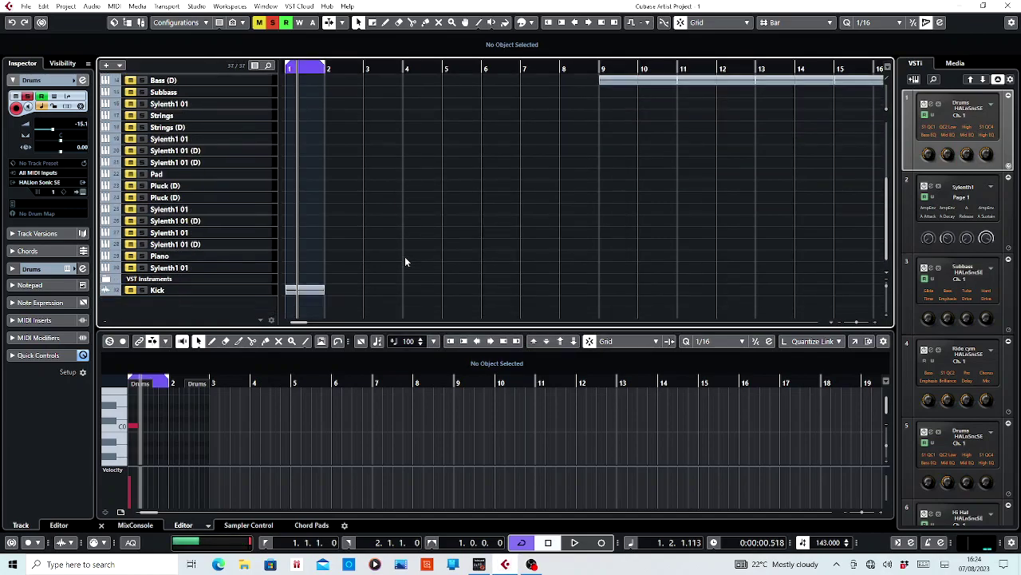
# Step: Move the new Kick audio track directly below the Drums track
pyautogui.click(301, 290)
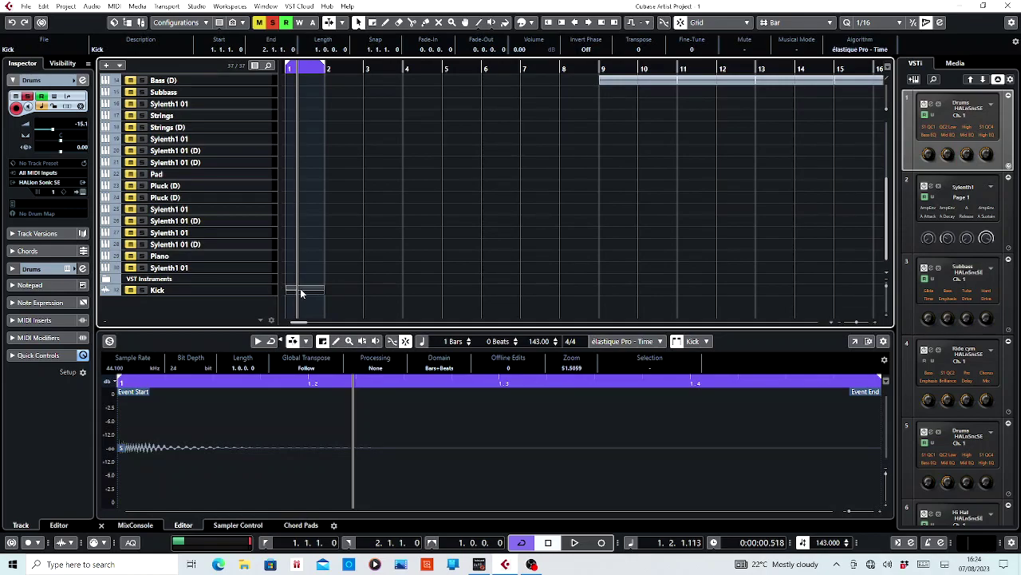
pyautogui.moveTo(266, 293); pyautogui.dragTo(257, 124)
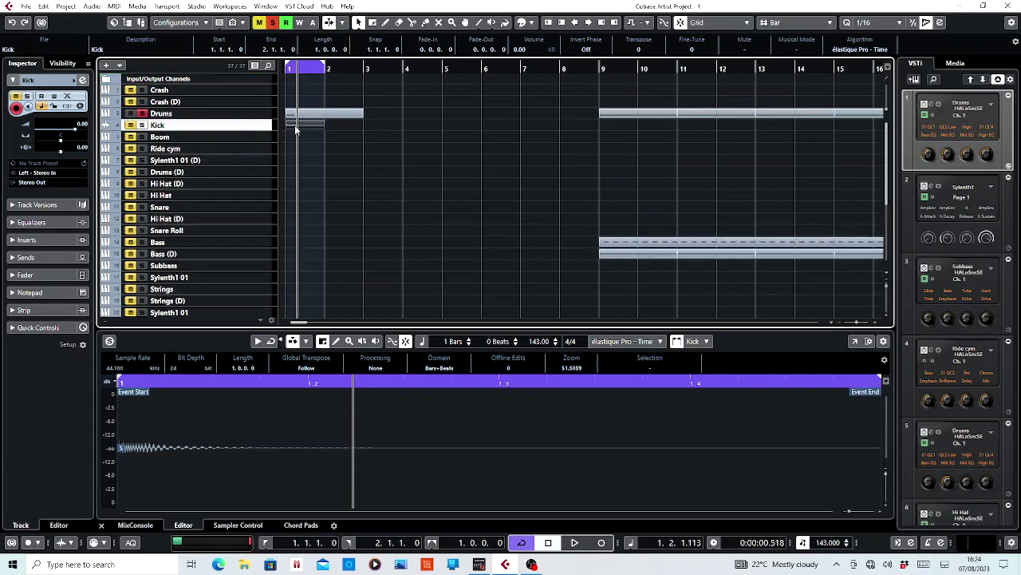
# Step: Delete the Drums part at bar 1 and solo the Kick audio track
pyautogui.click(327, 115)
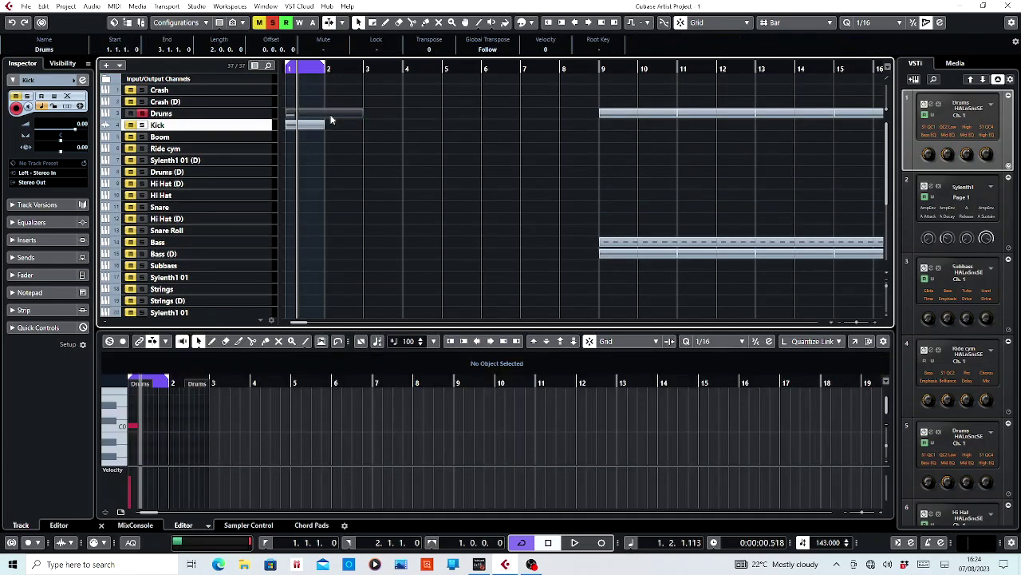
pyautogui.press('Delete')
pyautogui.click(238, 126)
pyautogui.click(145, 120)
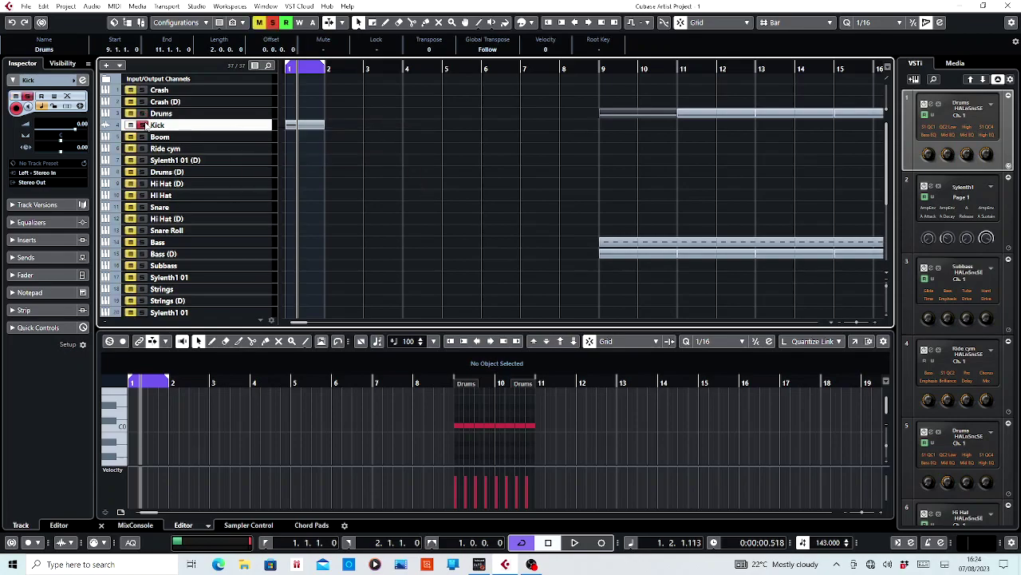
# Step: Normalize the Kick sample to a maximum peak level of 0.00 dB and place the playhead at beat 1.2
pyautogui.click(315, 129)
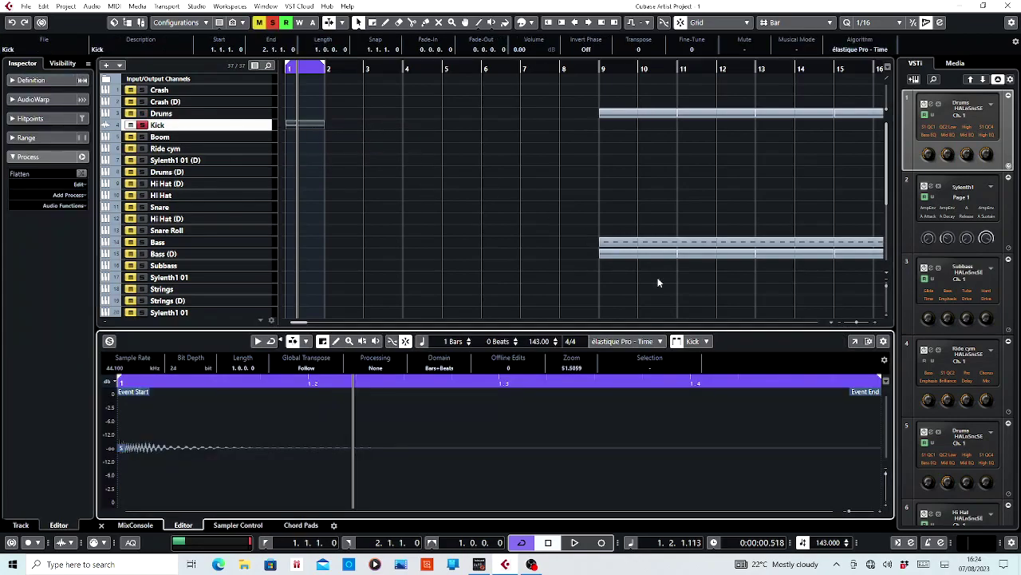
pyautogui.click(854, 342)
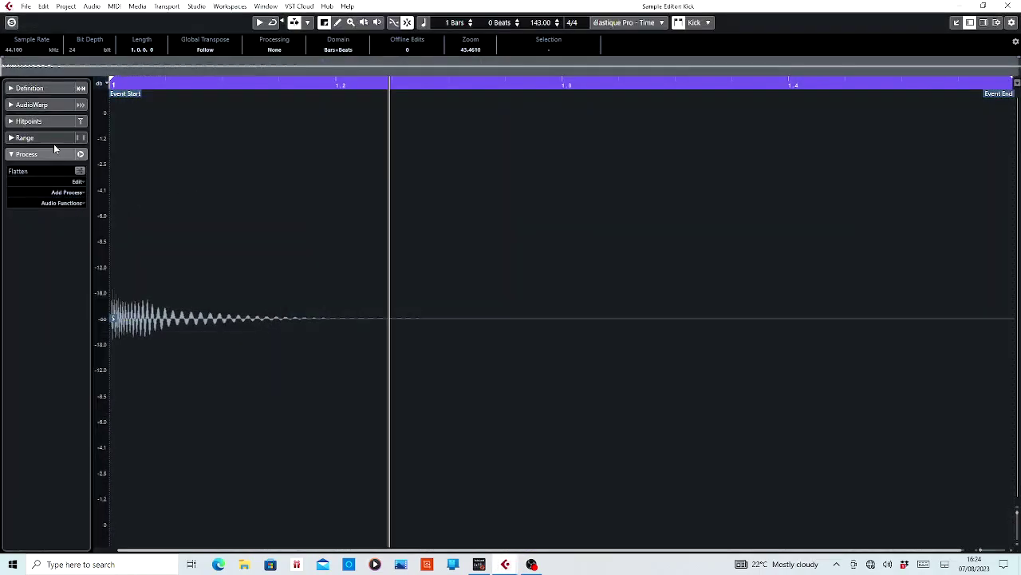
pyautogui.click(41, 152)
pyautogui.click(41, 155)
pyautogui.click(67, 193)
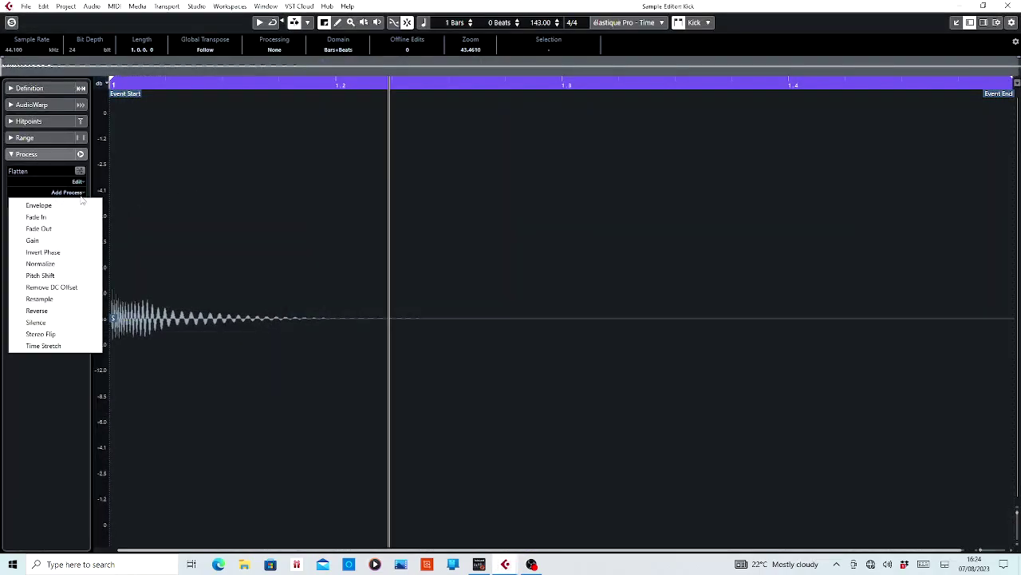
pyautogui.click(53, 265)
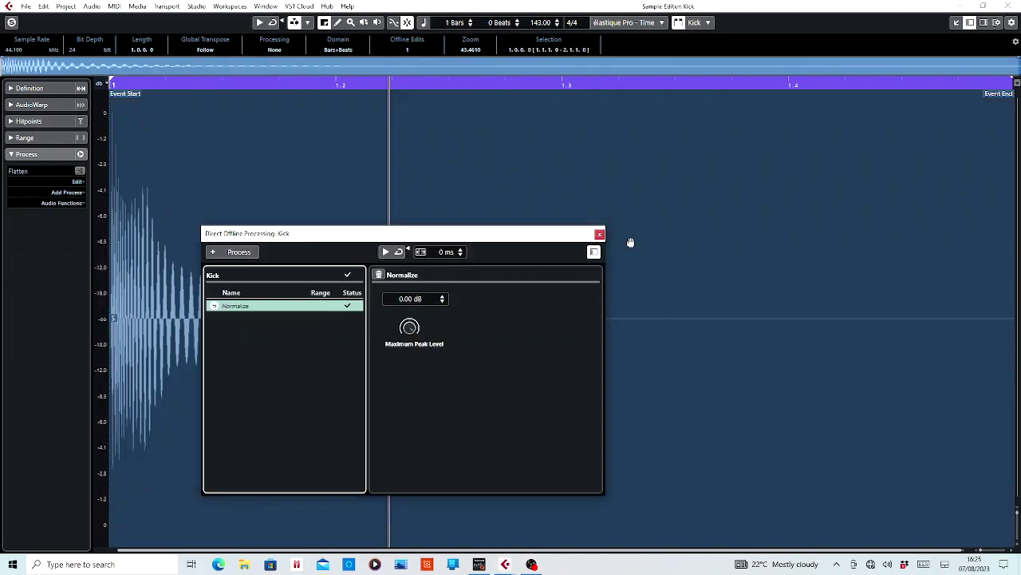
pyautogui.click(600, 235)
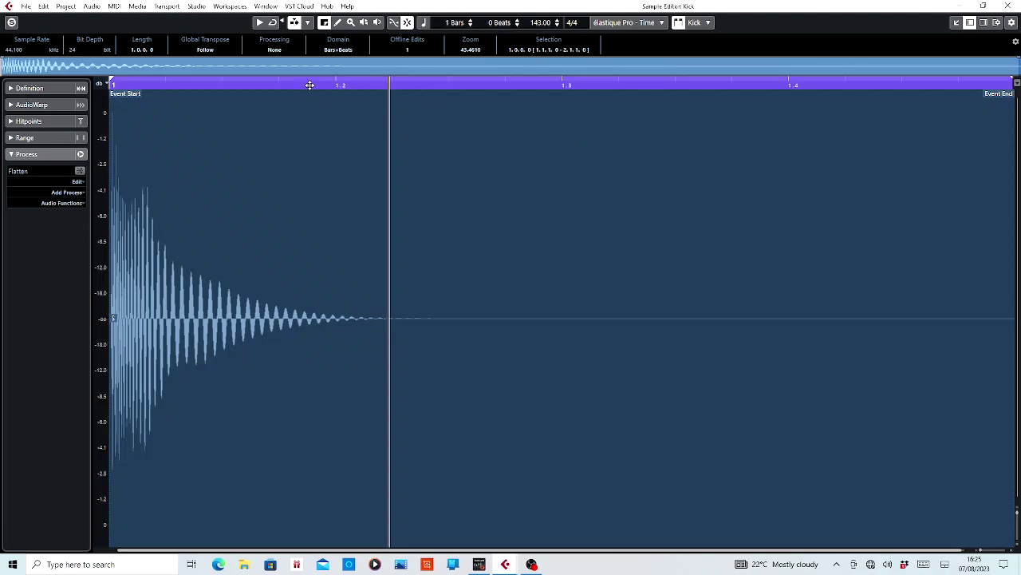
pyautogui.moveTo(338, 83); pyautogui.dragTo(335, 81)
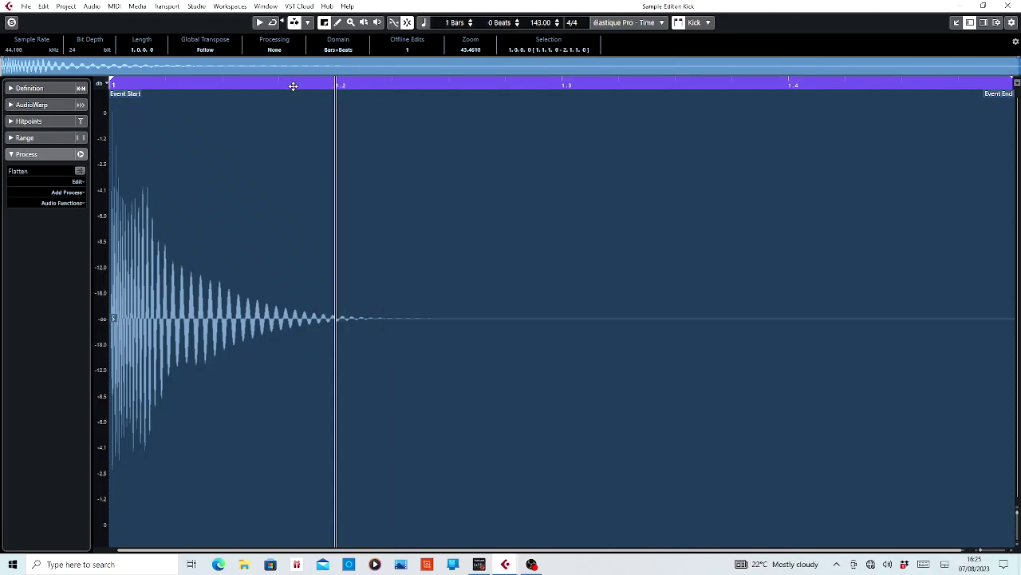
pyautogui.click(1007, 6)
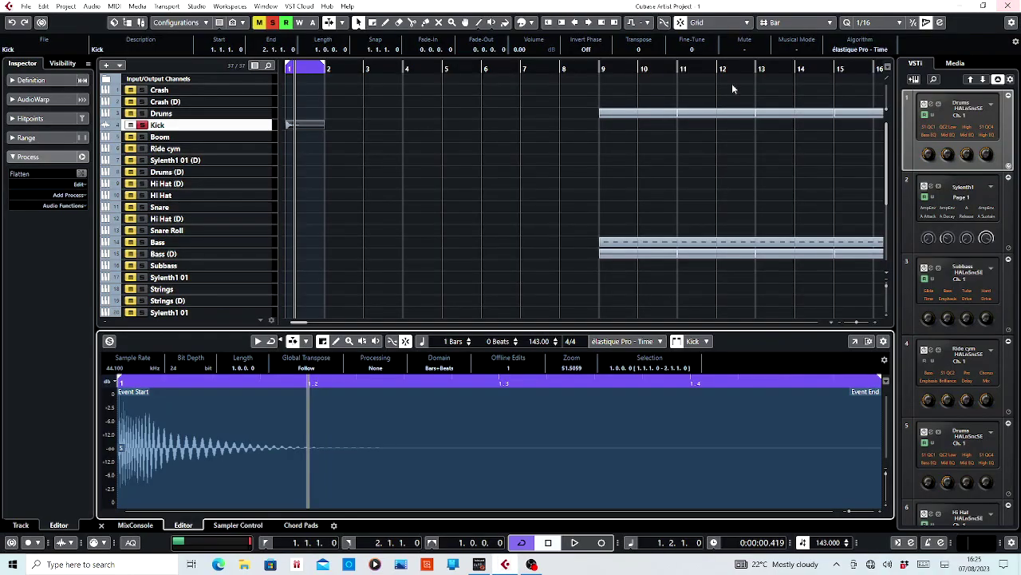
# Step: Show the Kick track's volume automation lane, enlarged over the first bar
pyautogui.click(105, 126)
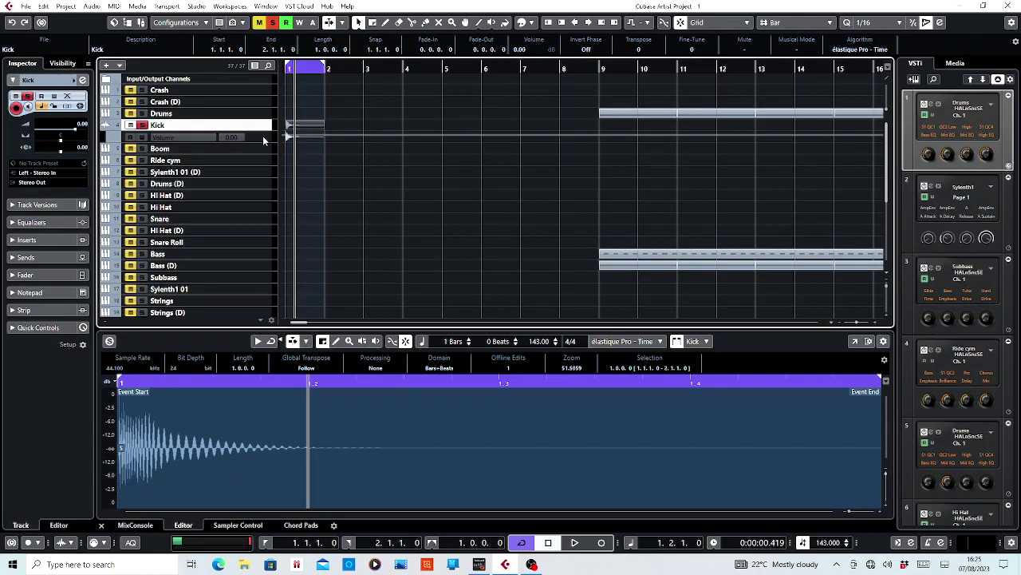
pyautogui.moveTo(309, 69); pyautogui.dragTo(341, 125)
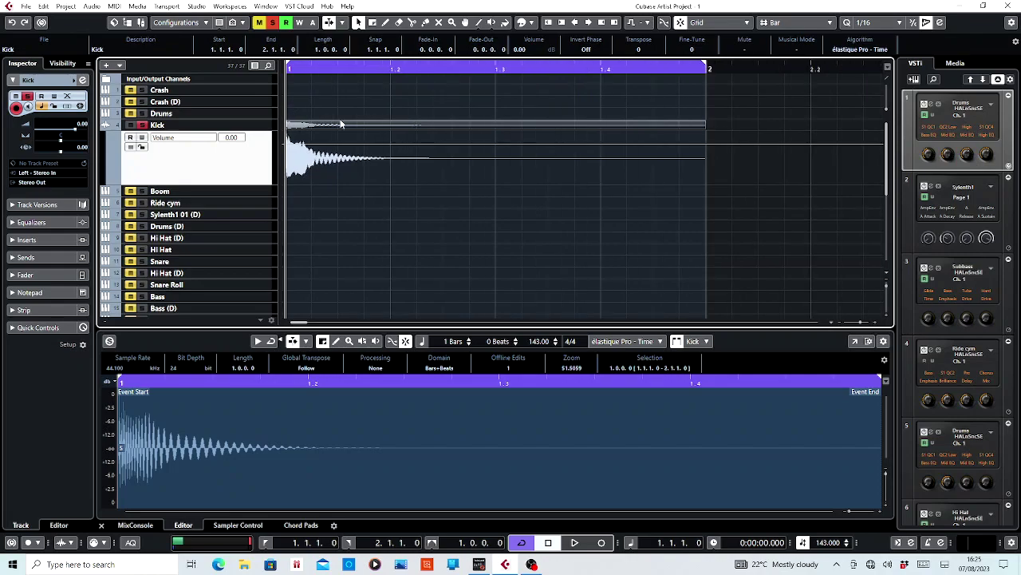
# Step: Add a volume automation point at 0.00 dB at the very start of the Kick track
pyautogui.click(288, 141)
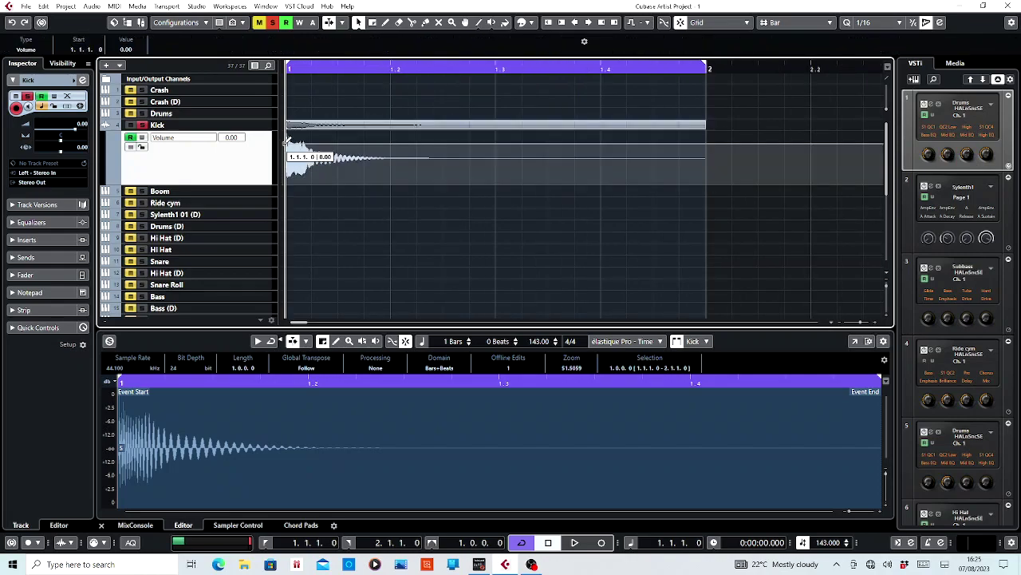
pyautogui.click(391, 141)
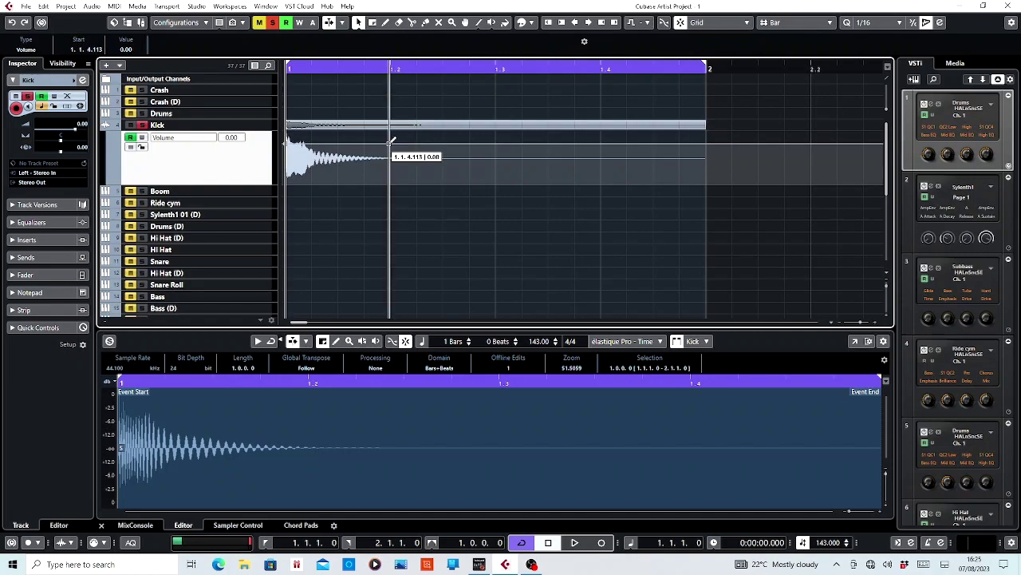
pyautogui.moveTo(389, 143); pyautogui.dragTo(338, 142)
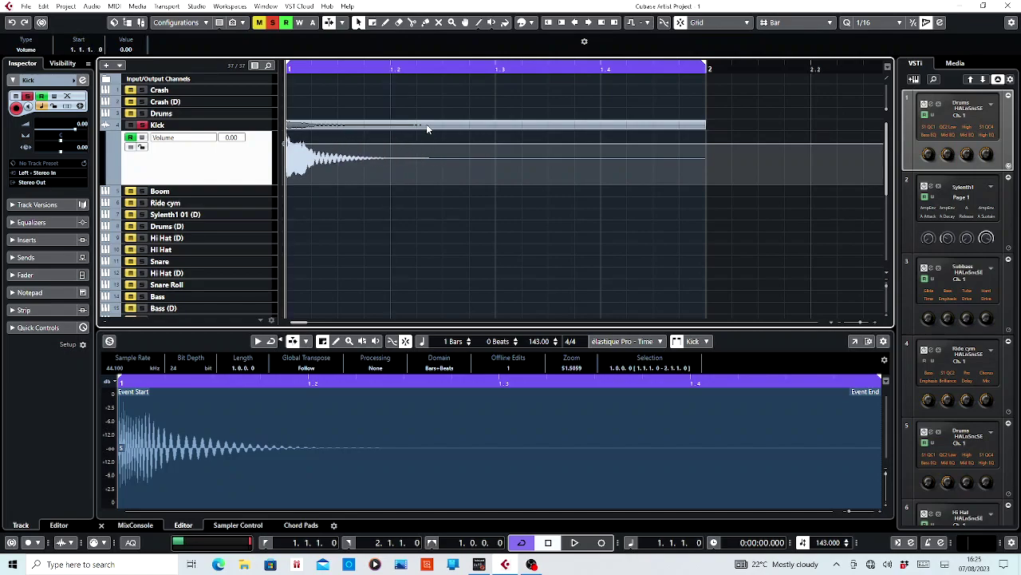
# Step: Set the grid type to Use Quantize with a quantize value of 1/8
pyautogui.click(790, 22)
pyautogui.click(802, 61)
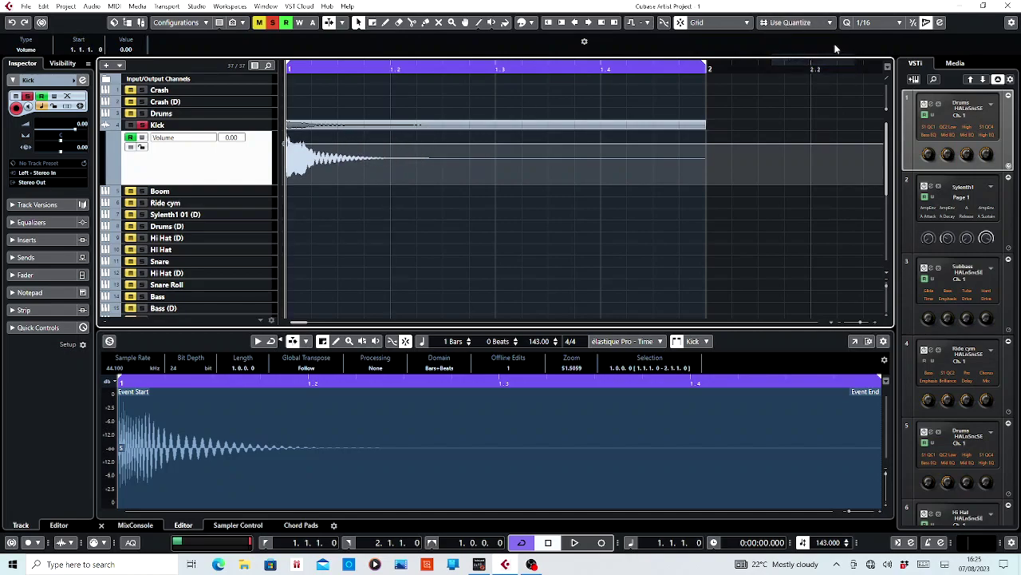
pyautogui.click(873, 22)
pyautogui.click(870, 73)
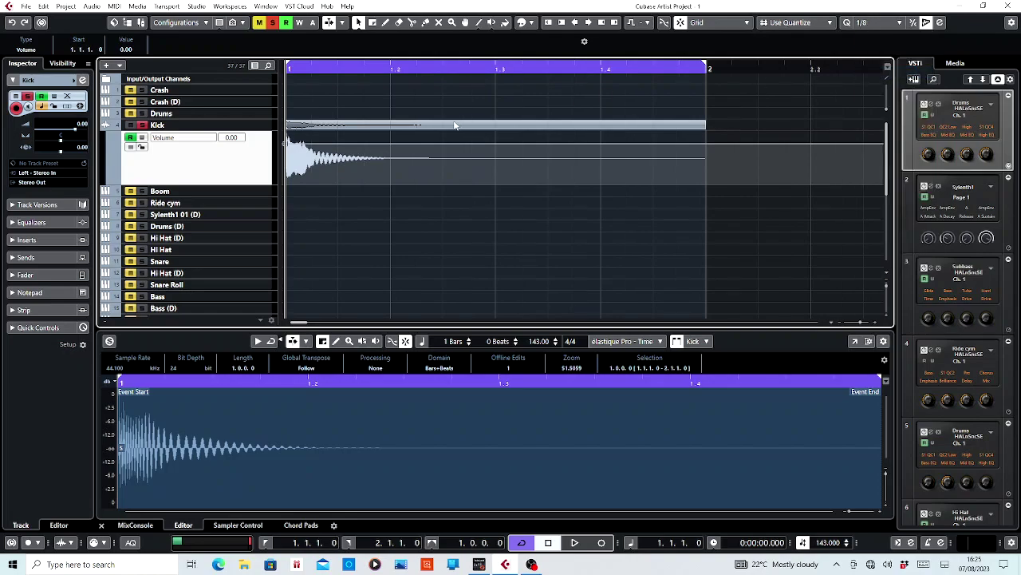
# Step: Add a Kick volume point at 1.1.3.0 pulled down to silence, lower the starting point to -8.12 dB, and play the result
pyautogui.moveTo(341, 140); pyautogui.dragTo(337, 182)
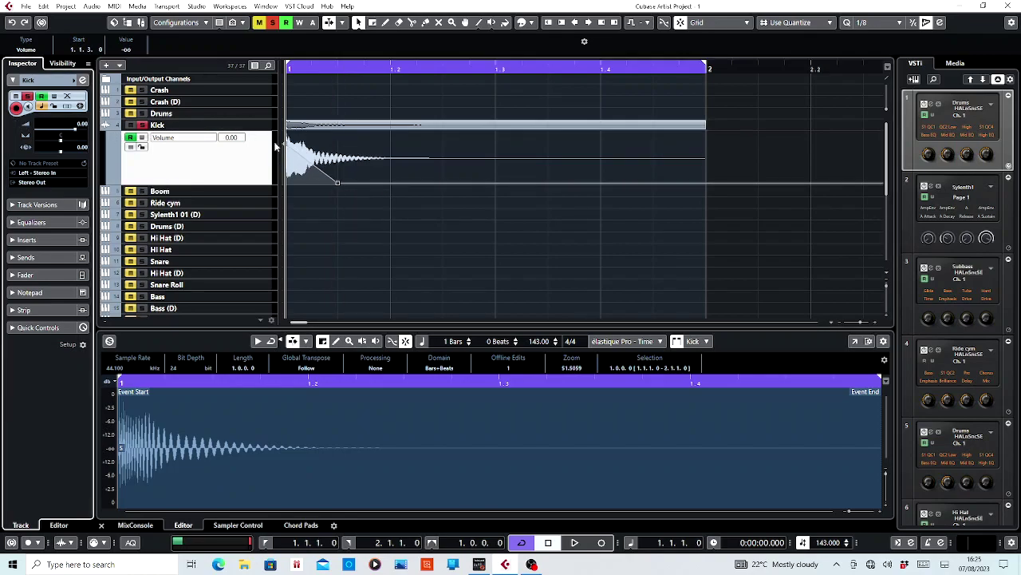
pyautogui.moveTo(285, 148); pyautogui.dragTo(285, 157)
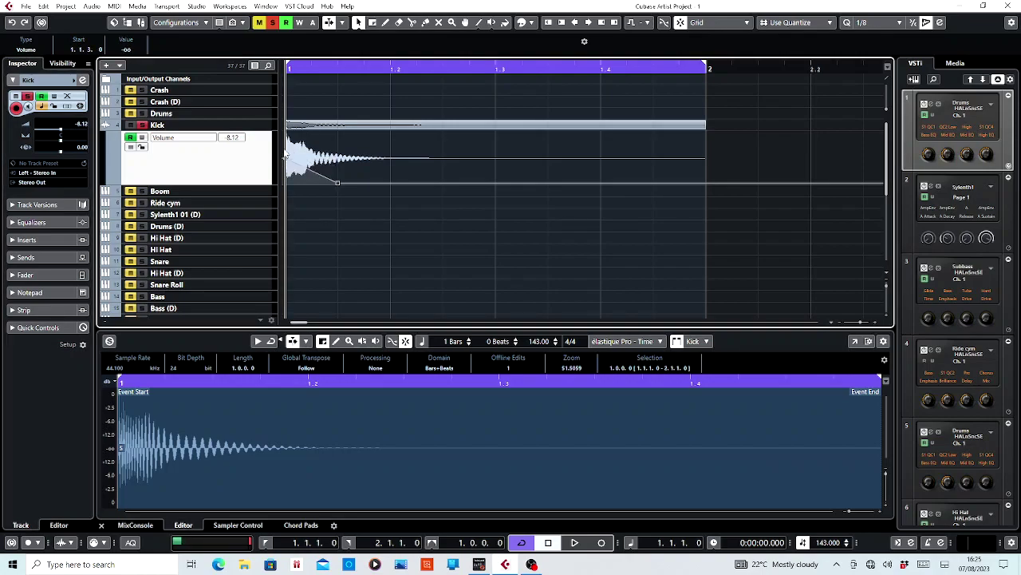
pyautogui.press('space')
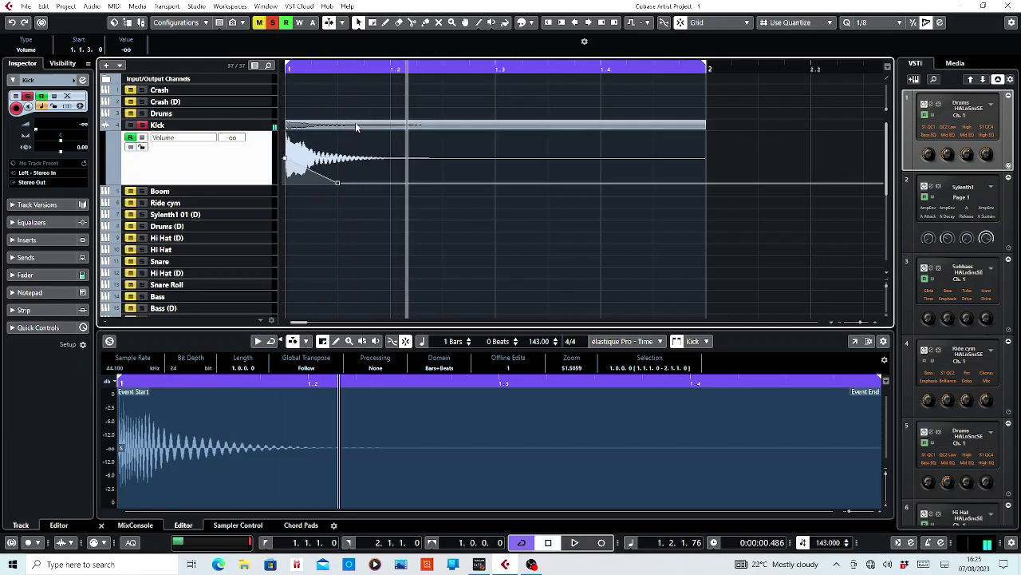
# Step: Bend the Kick volume fade between its two automation points slightly upward into a curve and play it back
pyautogui.moveTo(338, 70); pyautogui.dragTo(323, 127)
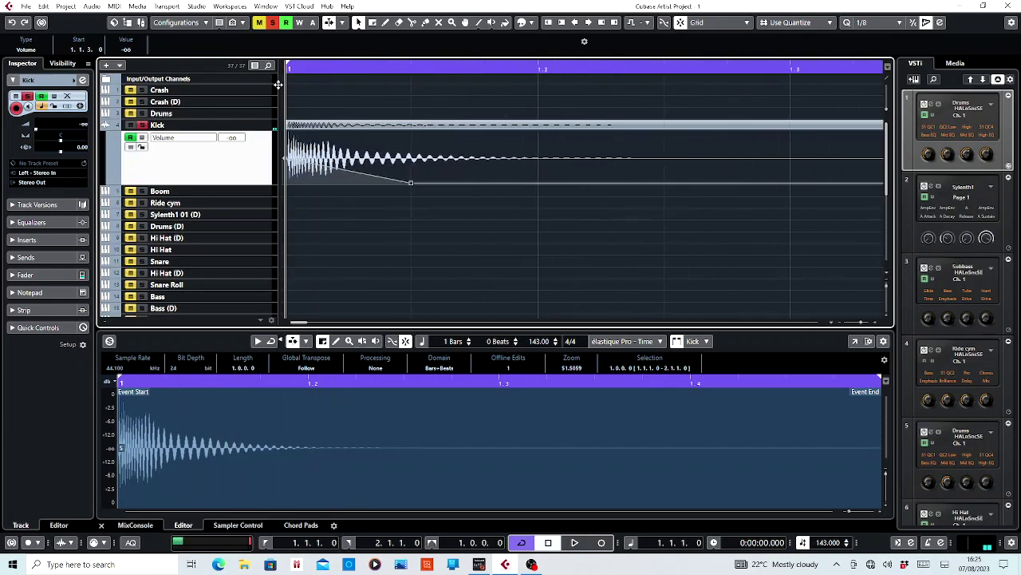
pyautogui.moveTo(351, 170); pyautogui.dragTo(353, 164)
pyautogui.press('space')
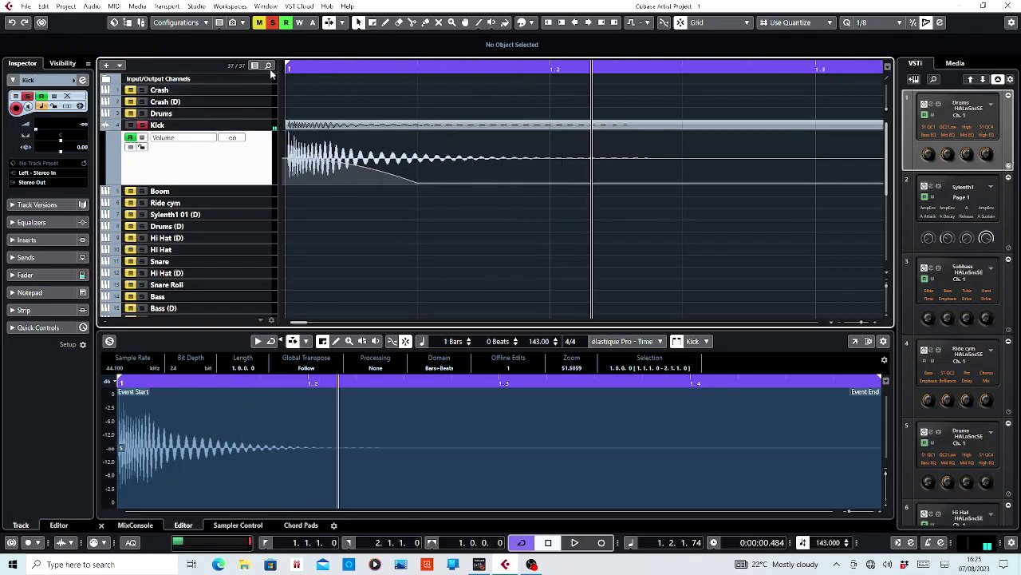
# Step: Export the mixdown as a mono 24-bit AIFF named Kick1 and import it on a new audio track, copying the file to the working directory
pyautogui.click(27, 9)
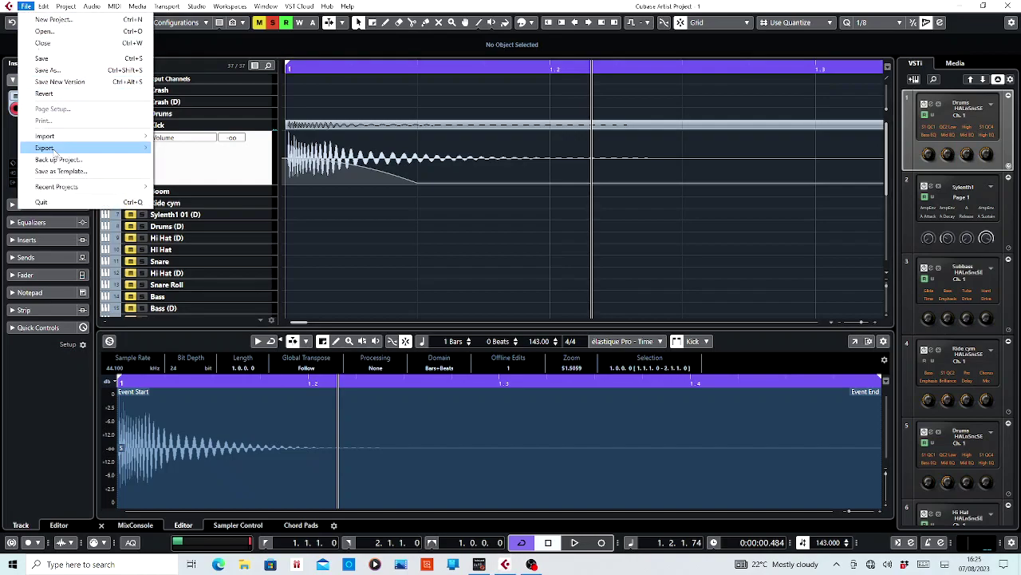
pyautogui.moveTo(52, 150)
pyautogui.click(190, 149)
pyautogui.click(474, 149)
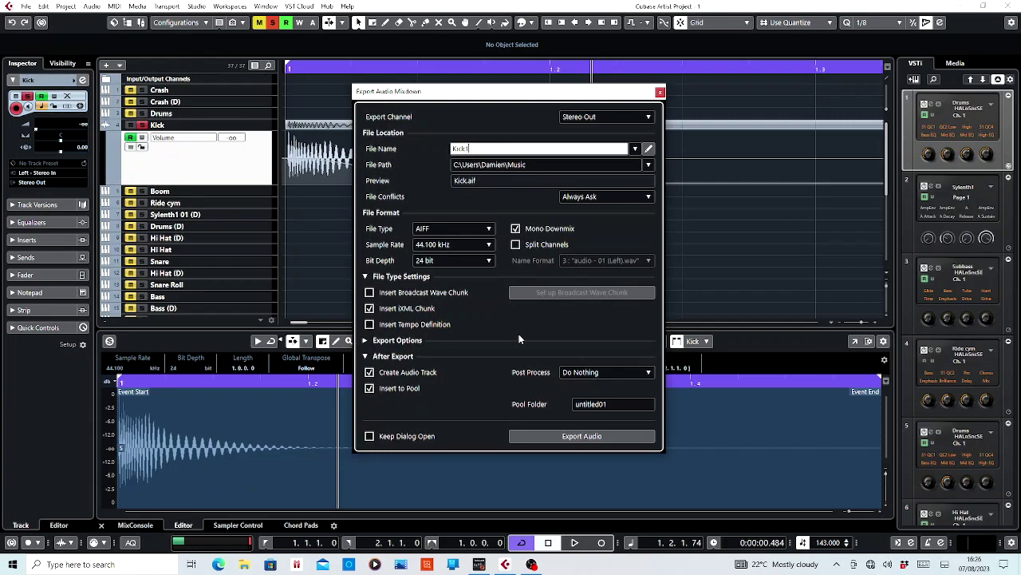
pyautogui.click(588, 438)
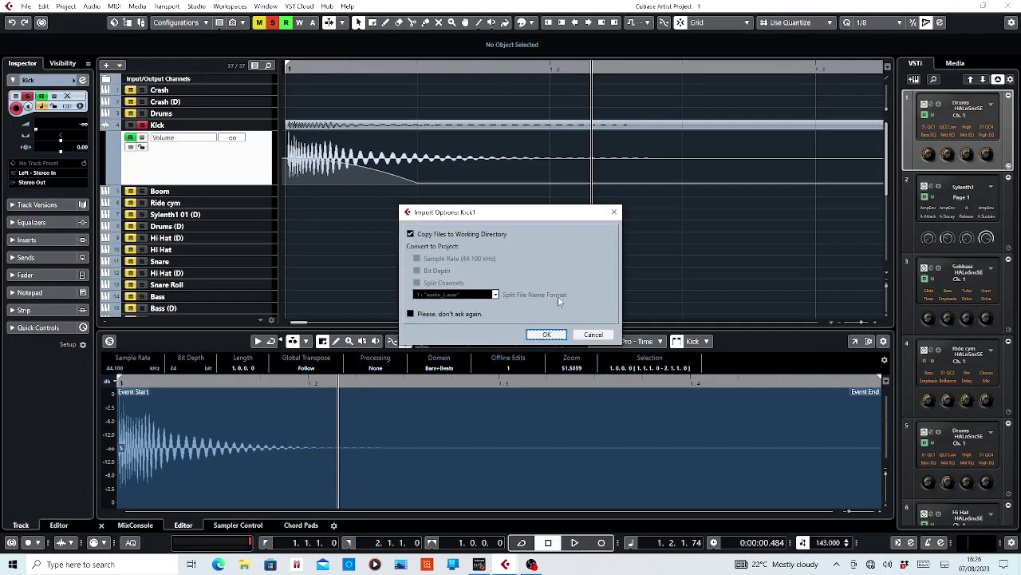
pyautogui.click(548, 335)
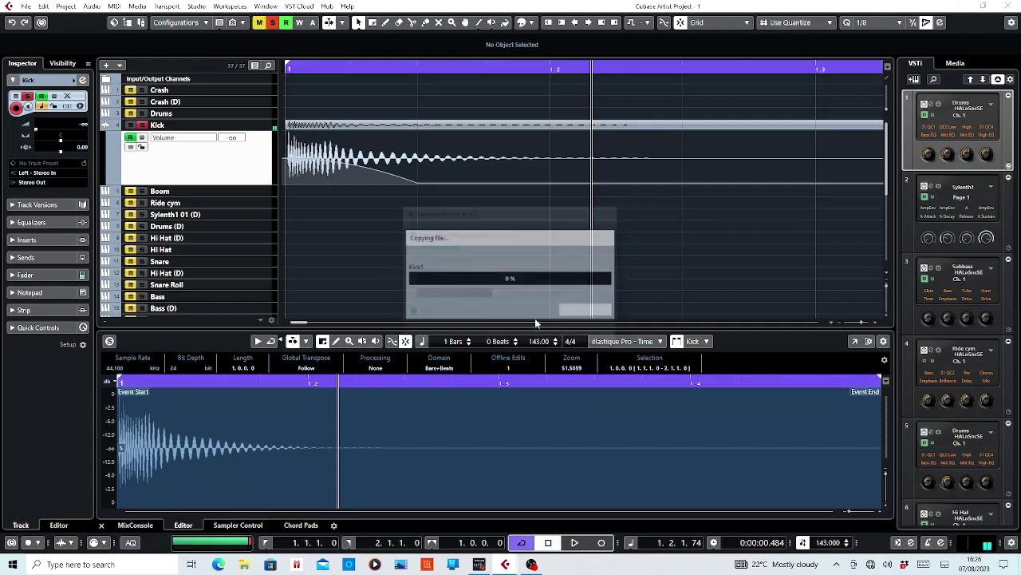
# Step: Move the Kick1 track directly below the Kick track and select its audio event
pyautogui.click(263, 293)
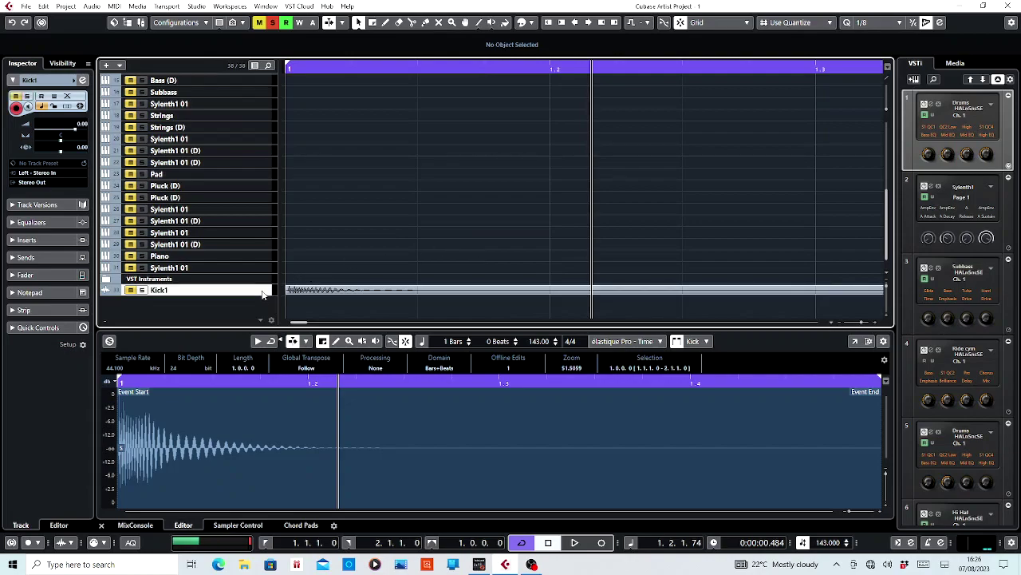
pyautogui.moveTo(263, 294); pyautogui.dragTo(262, 228)
pyautogui.click(360, 200)
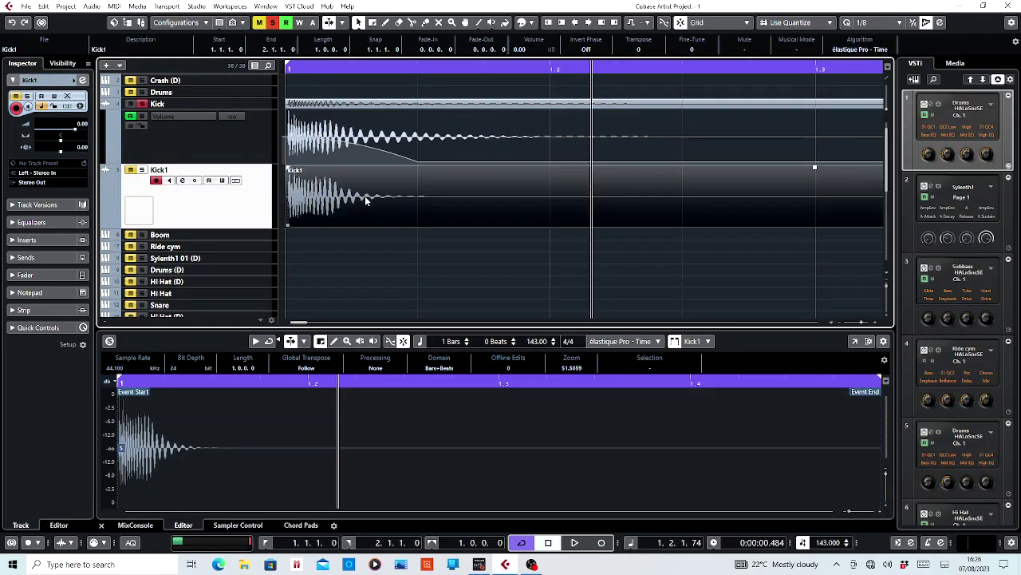
# Step: Normalize the Kick1 sample to a maximum peak level of 0.00 dB in the enlarged sample editor, with the playhead at 1.1.3
pyautogui.click(857, 340)
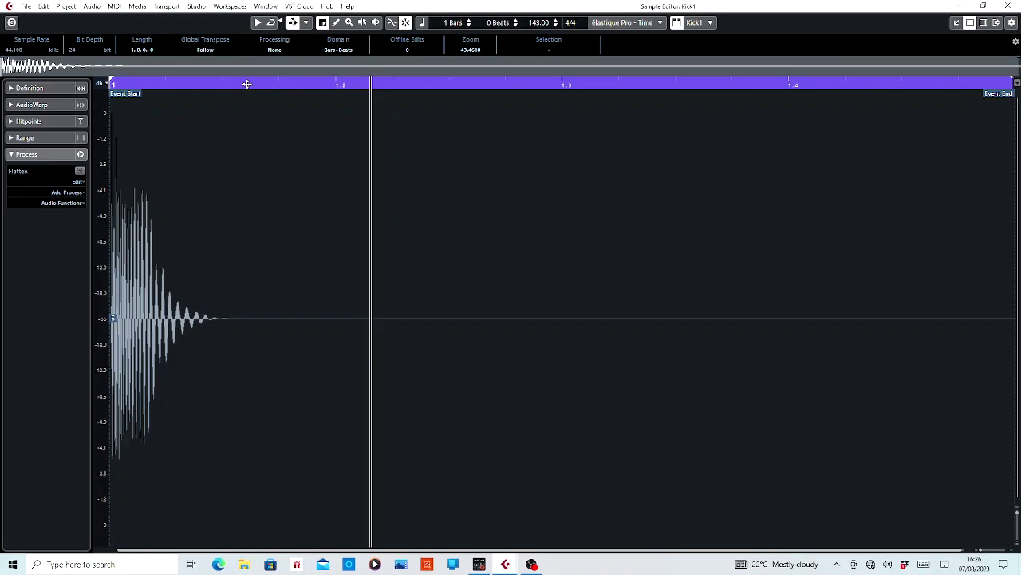
pyautogui.click(222, 85)
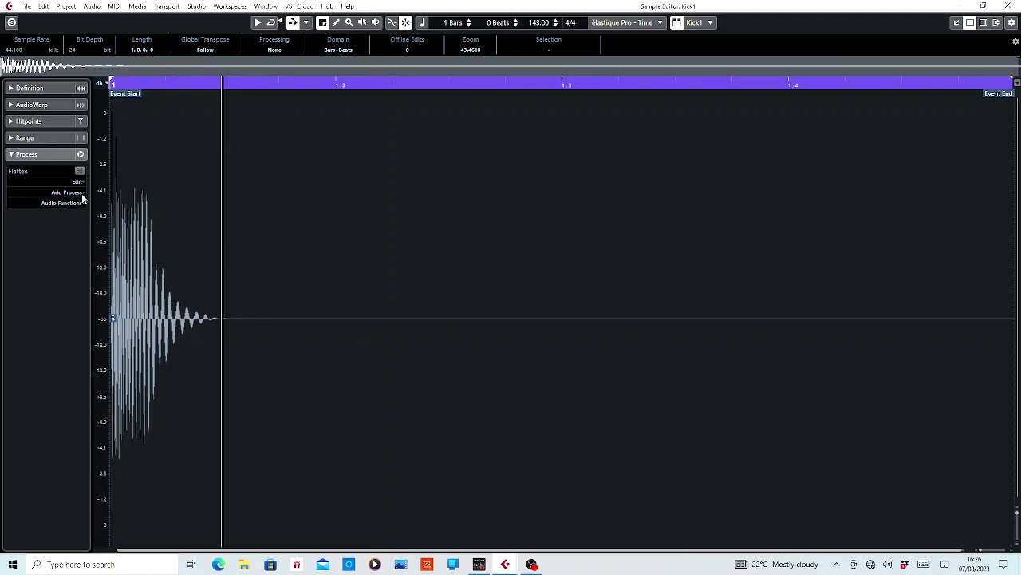
pyautogui.click(77, 193)
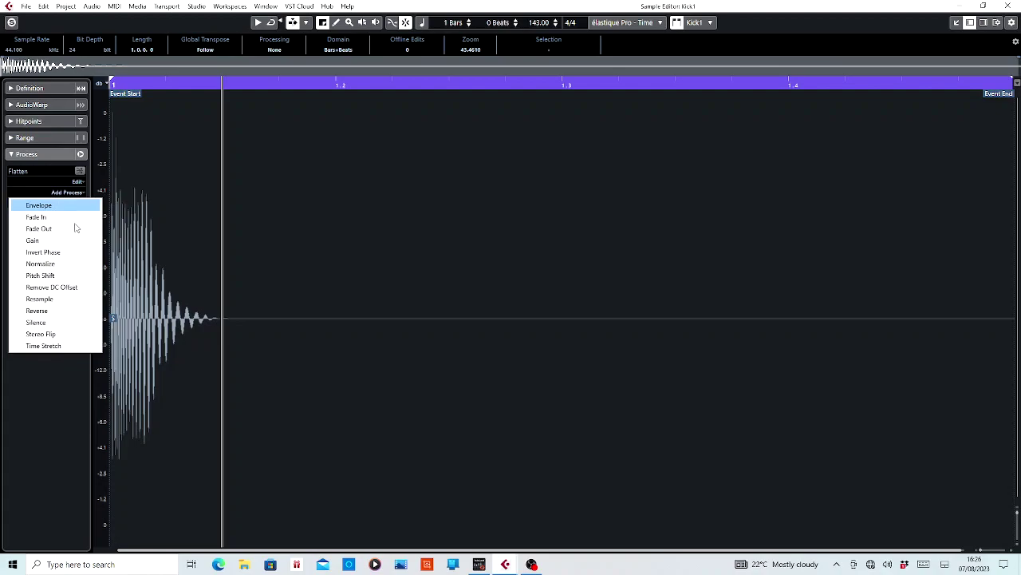
pyautogui.click(40, 264)
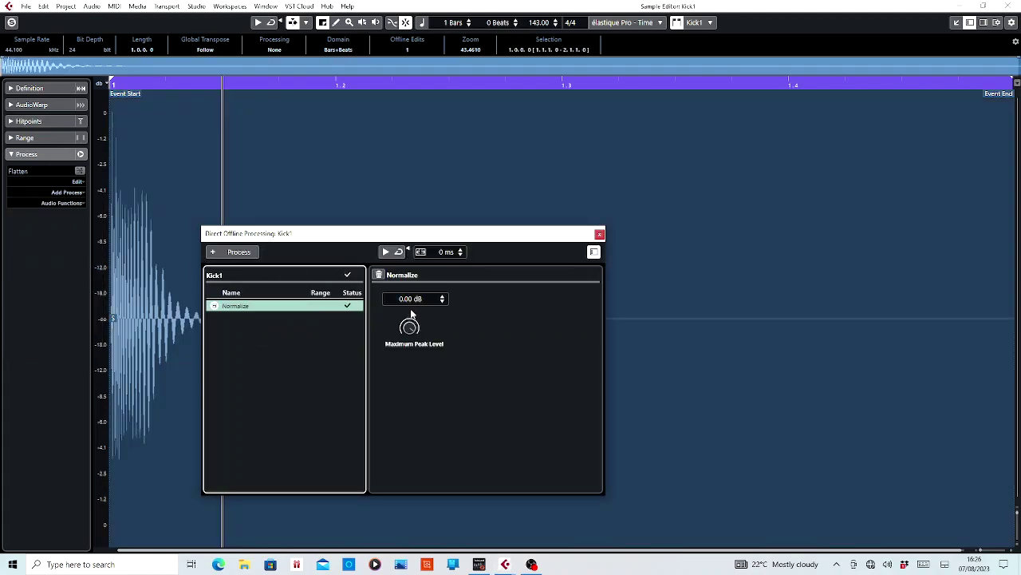
pyautogui.click(600, 235)
pyautogui.click(1008, 6)
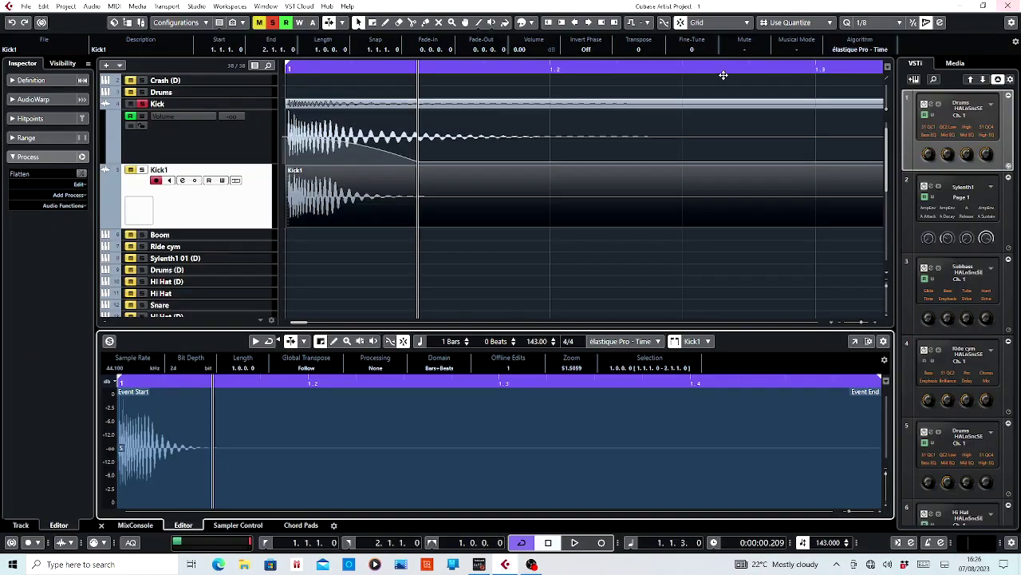
# Step: Unsolo the Kick track and solo the Kick1 track instead
pyautogui.click(246, 105)
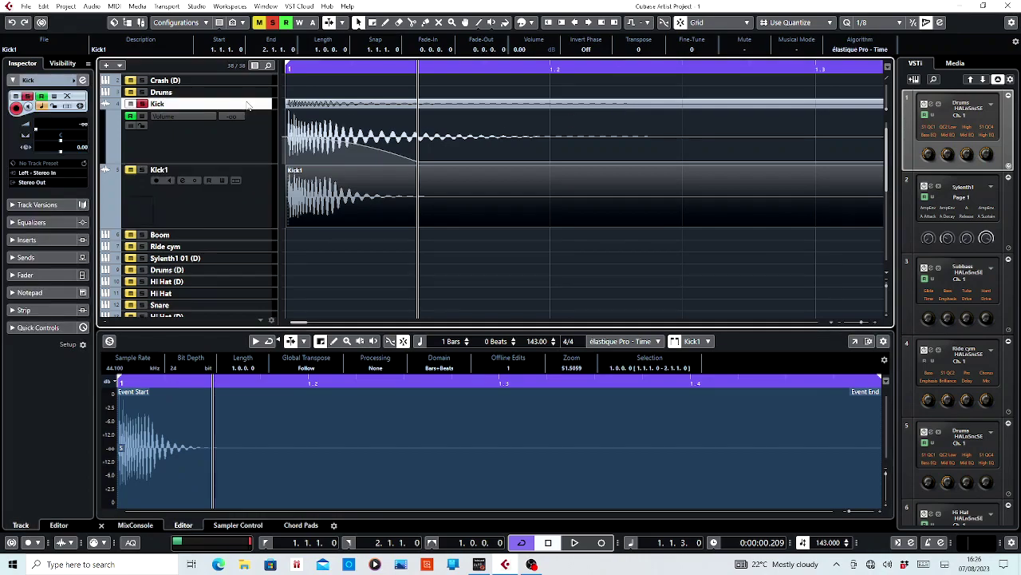
pyautogui.click(144, 105)
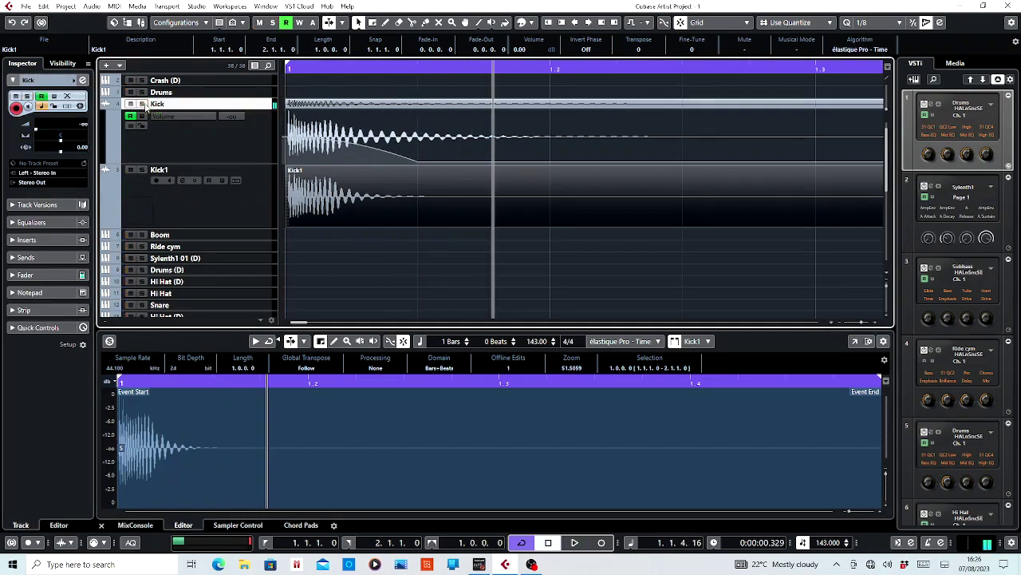
pyautogui.click(145, 169)
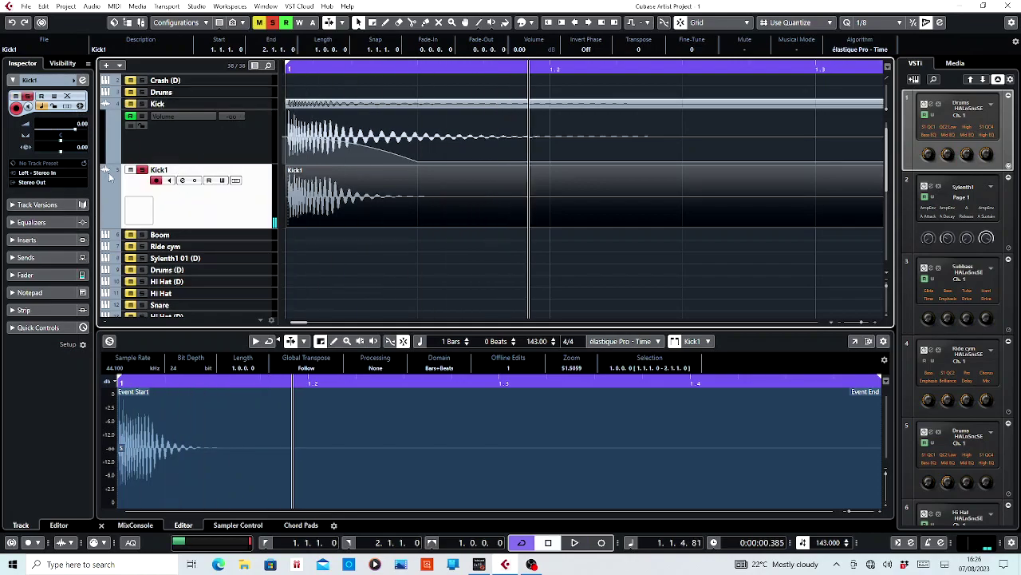
# Step: Lower the Kick1 channel's equalizer pre gain to -11.5 dB while auditioning the kick
pyautogui.click(182, 180)
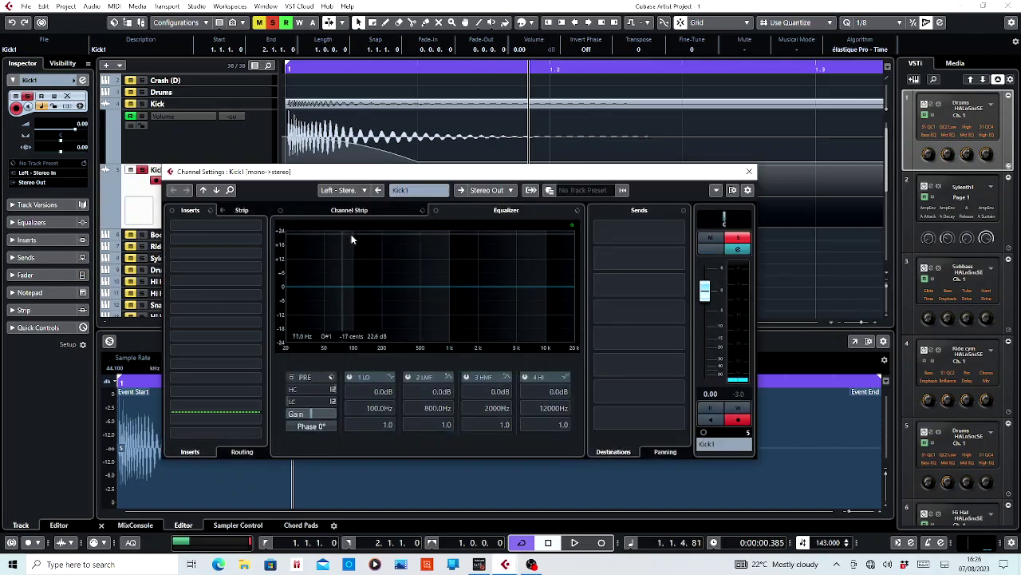
pyautogui.press('space')
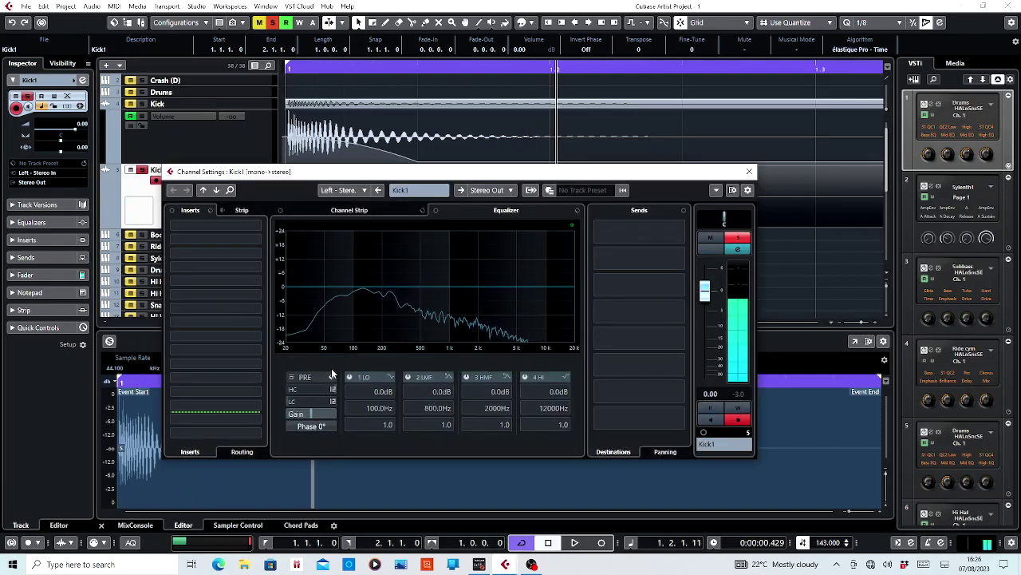
pyautogui.moveTo(299, 413); pyautogui.dragTo(316, 416)
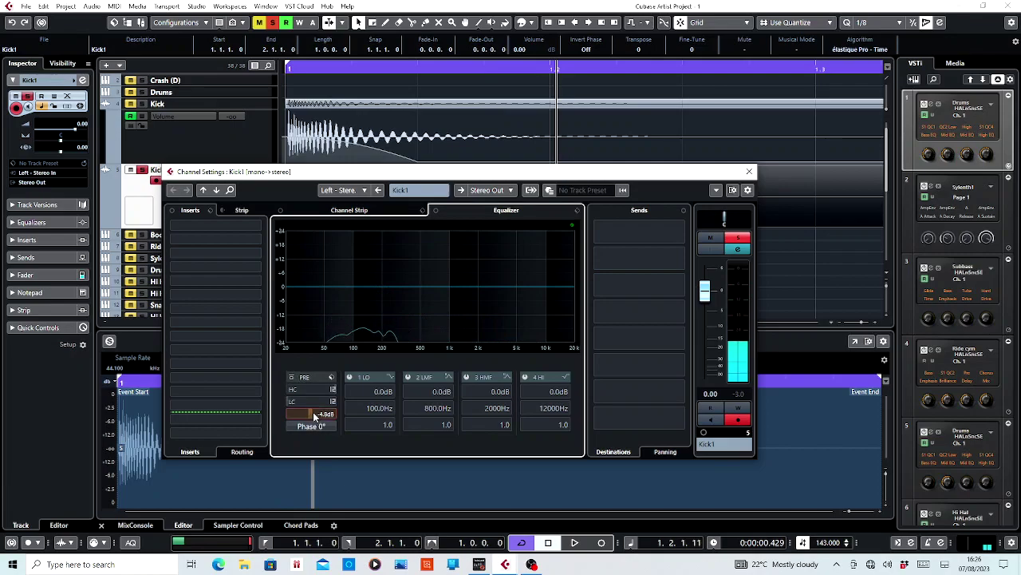
pyautogui.press('space')
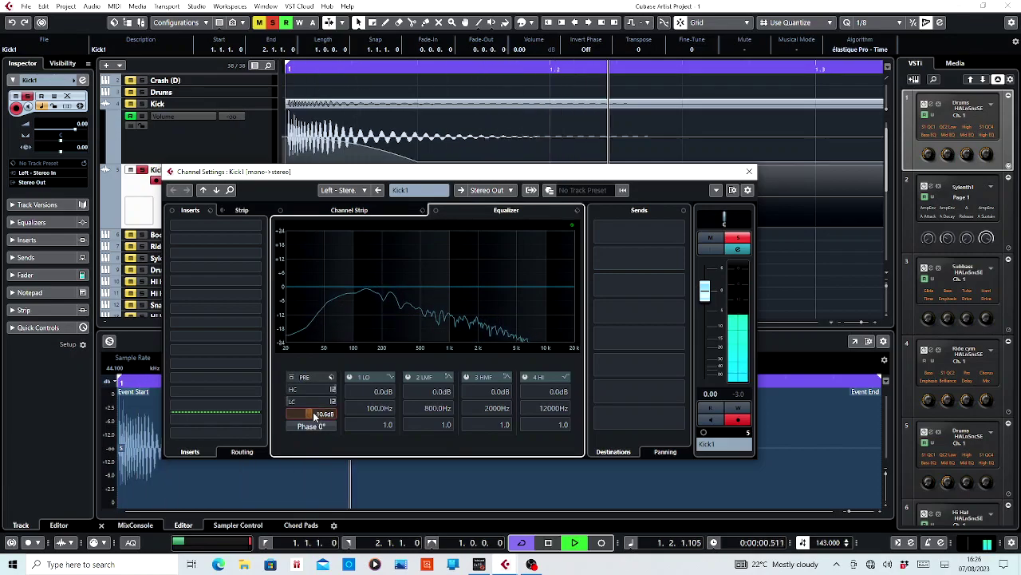
pyautogui.press('space')
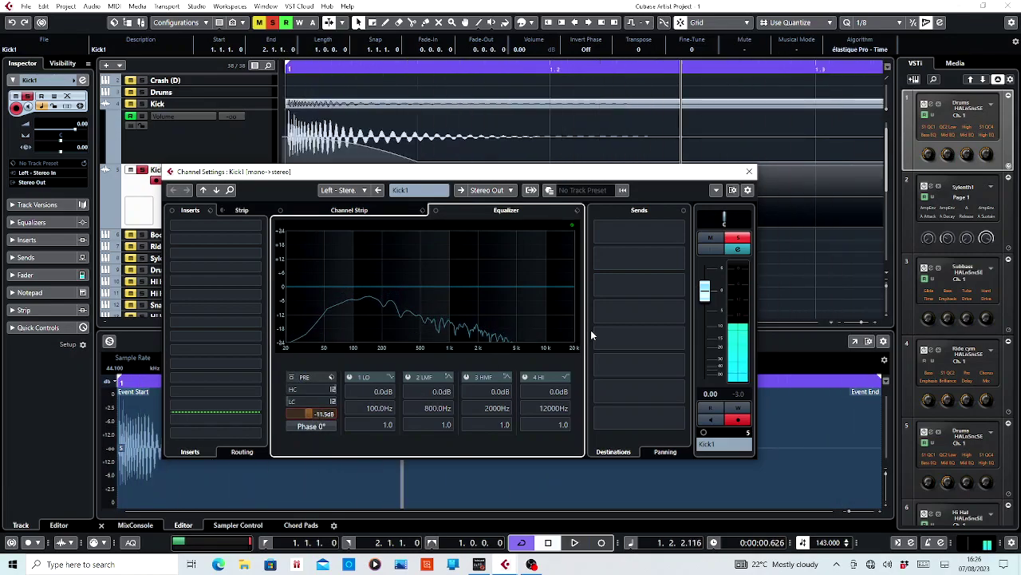
pyautogui.click(750, 170)
# Step: Remove the original Kick track from the project
pyautogui.moveTo(438, 69); pyautogui.dragTo(423, 44)
pyautogui.click(263, 105)
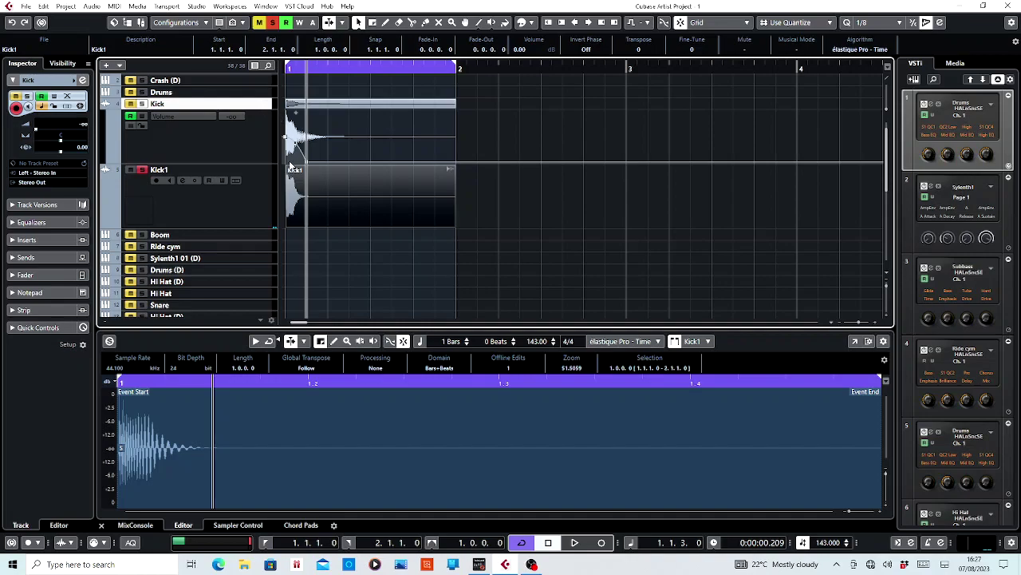
pyautogui.rightClick(262, 106)
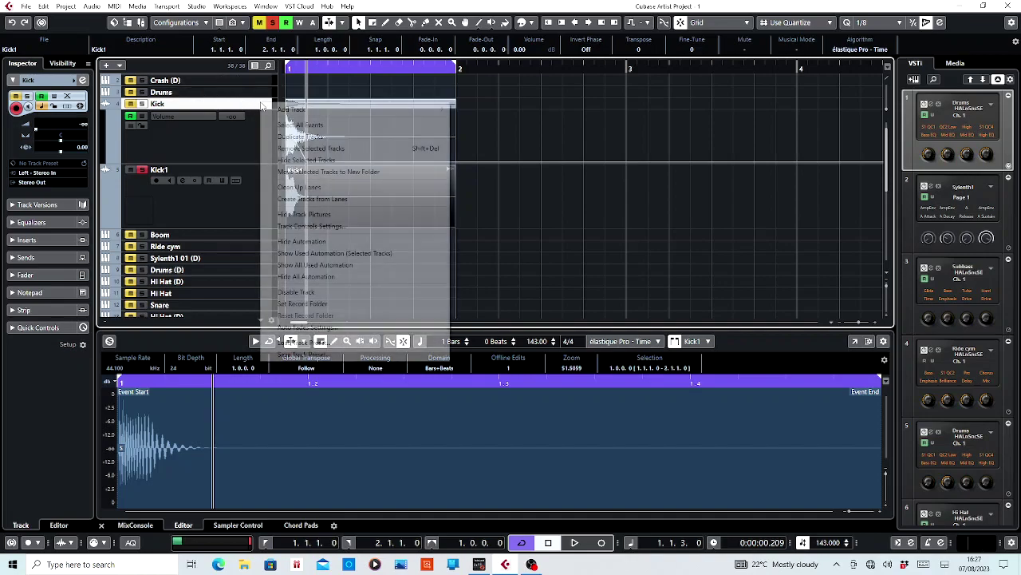
pyautogui.click(306, 148)
pyautogui.press('Return')
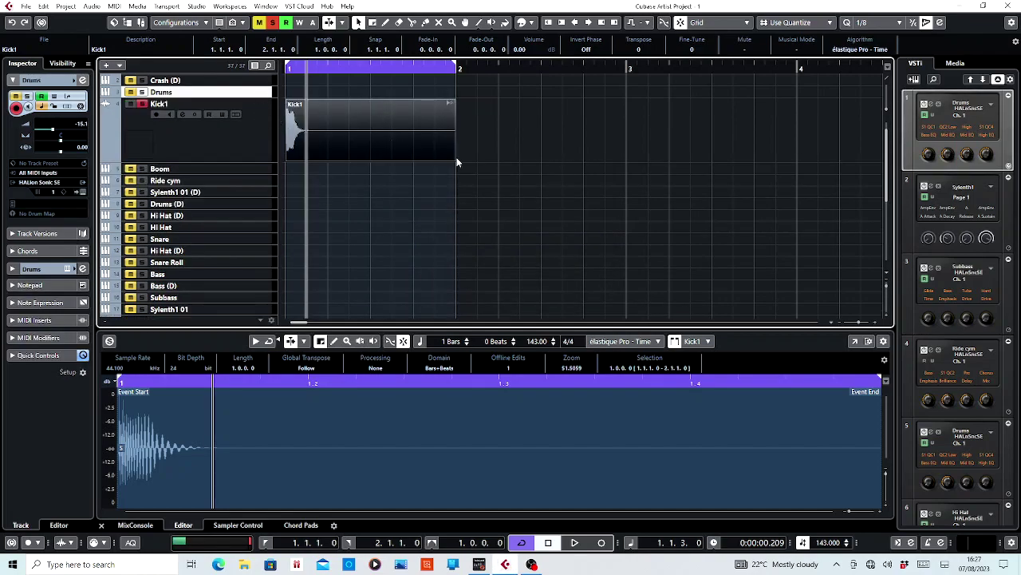
# Step: Shorten the Kick1 event to one beat and duplicate it three times to fill bar 1, leaving the track unsoloed
pyautogui.moveTo(453, 157); pyautogui.dragTo(327, 158)
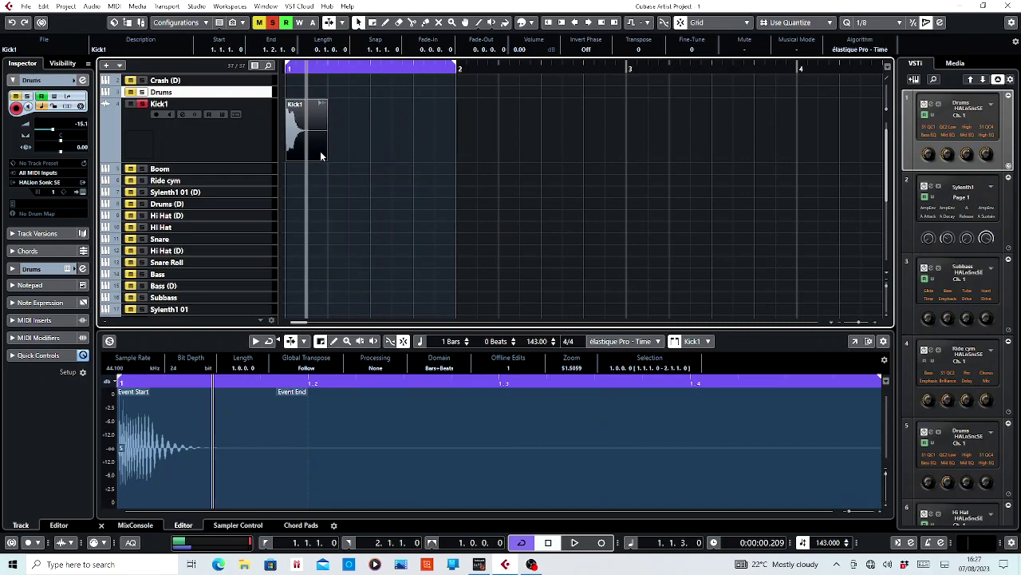
pyautogui.hotkey('ctrl', 'd')
pyautogui.hotkey('ctrl', 'd')
pyautogui.hotkey('ctrl', 'd')
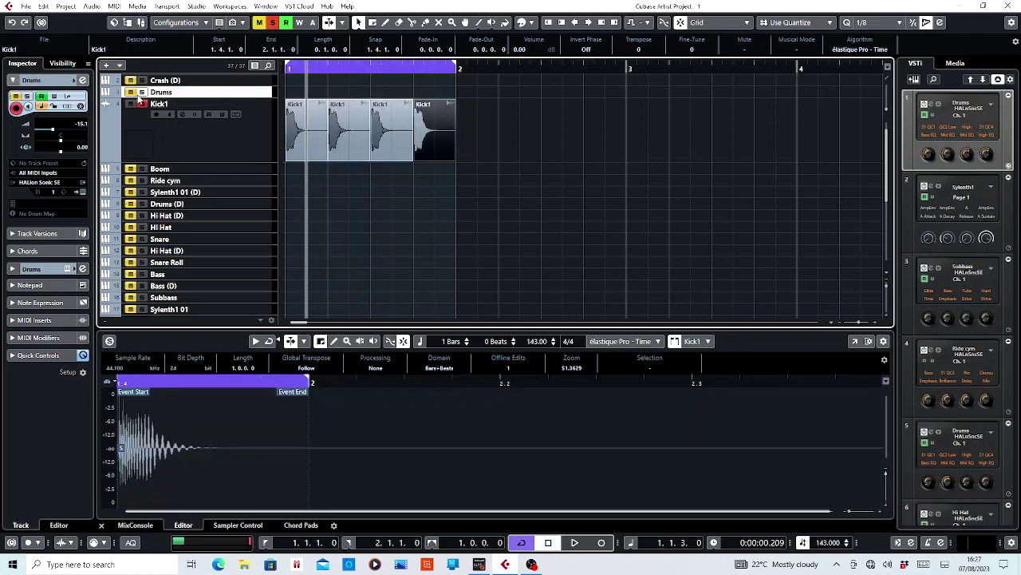
pyautogui.click(142, 104)
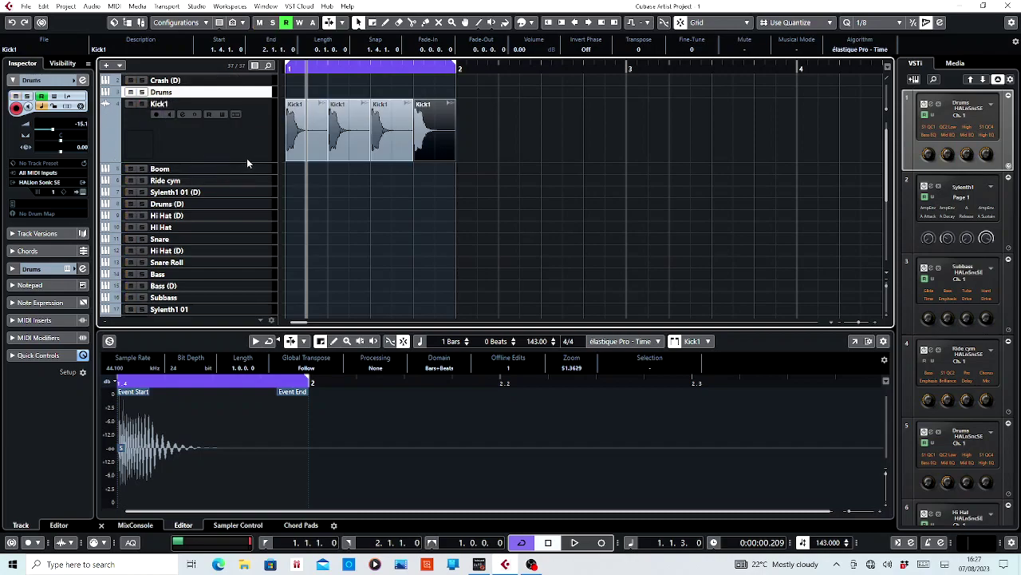
# Step: Collapse the Kick1 track's height and copy the Bass event from bar 9 to the start of bar 1
pyautogui.moveTo(251, 160); pyautogui.dragTo(253, 112)
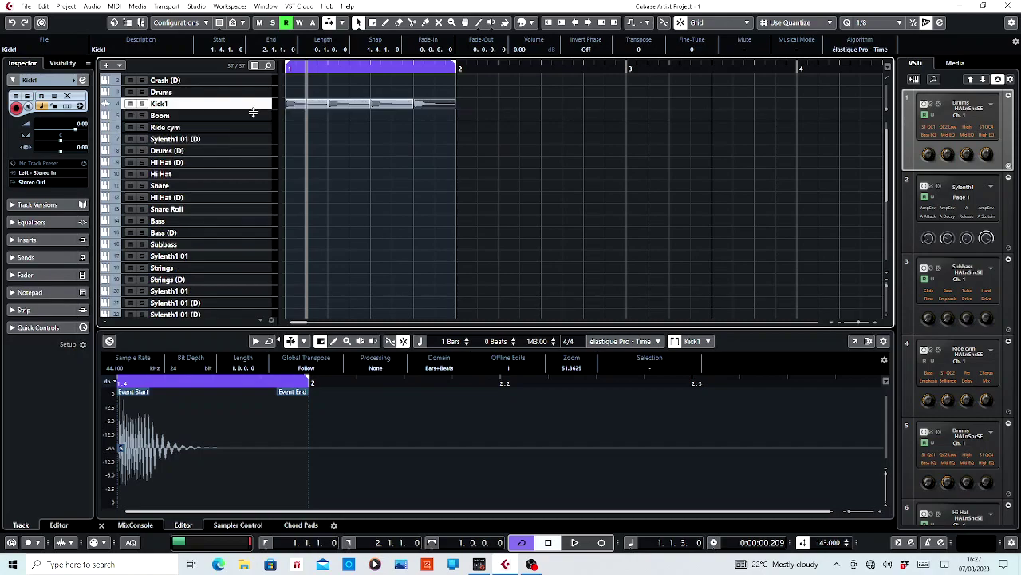
pyautogui.press('g')
pyautogui.press('g')
pyautogui.press('g')
pyautogui.press('g')
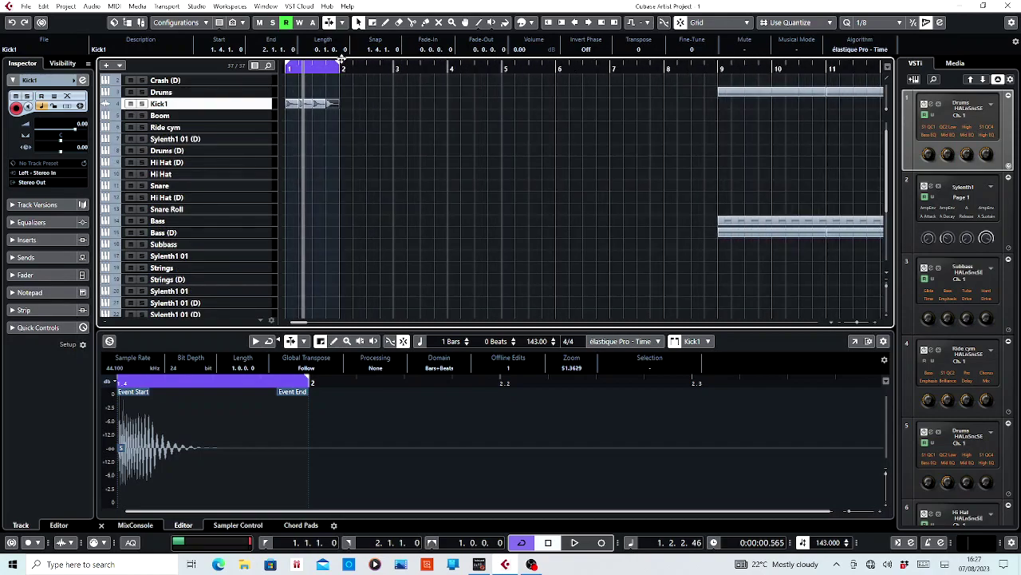
pyautogui.click(605, 224)
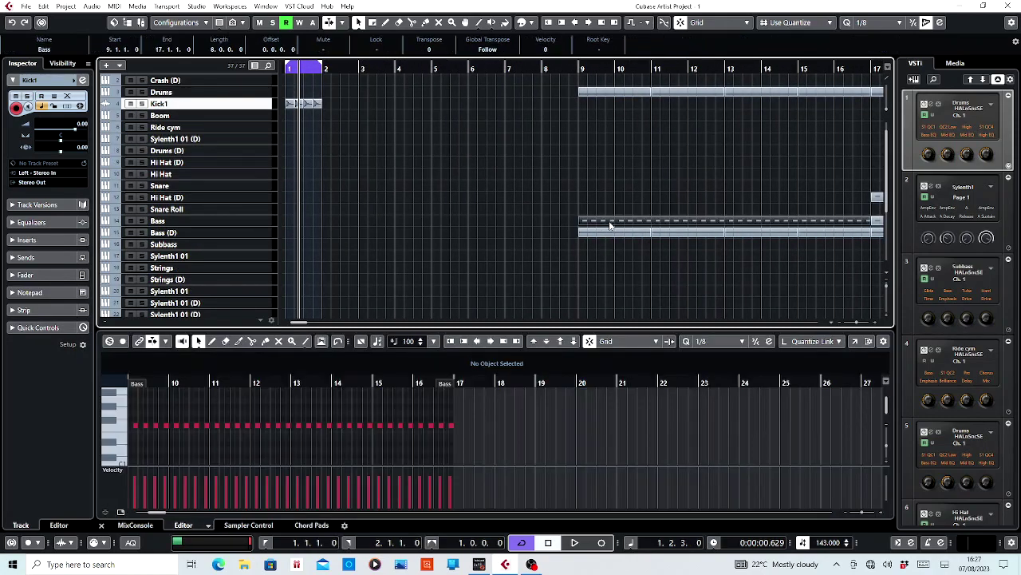
pyautogui.moveTo(591, 224); pyautogui.dragTo(297, 221)
pyautogui.click(372, 171)
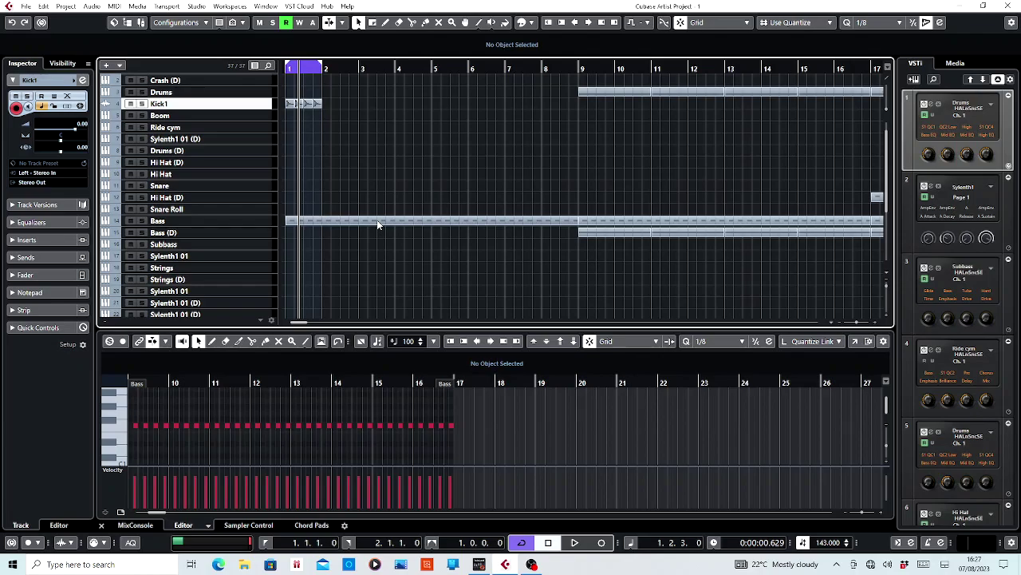
# Step: Delete every note except the first one in the copied Bass event, and close its editor
pyautogui.doubleClick(377, 219)
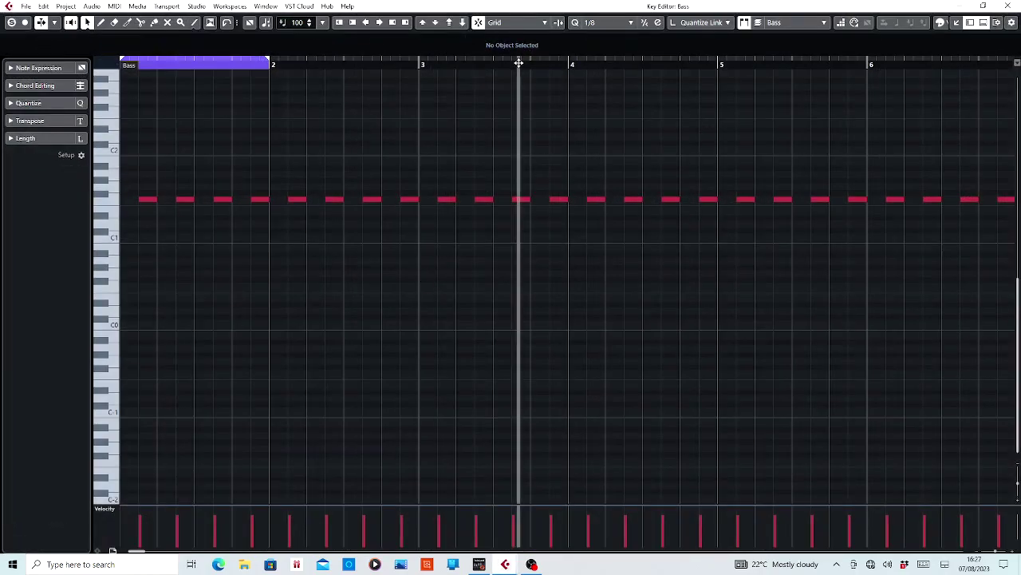
pyautogui.moveTo(519, 61); pyautogui.dragTo(511, 51)
pyautogui.moveTo(583, 241); pyautogui.dragTo(141, 154)
pyautogui.press('Delete')
pyautogui.moveTo(201, 62); pyautogui.dragTo(121, 93)
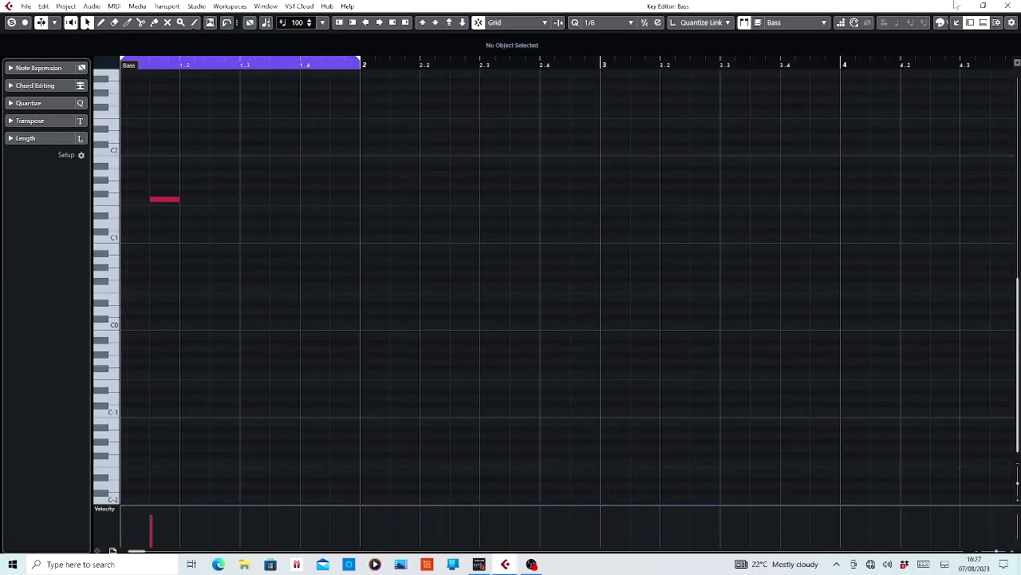
pyautogui.click(1008, 6)
# Step: Audition the single Bass note soloed and together with the kick, and open the Bass channel's settings
pyautogui.click(143, 221)
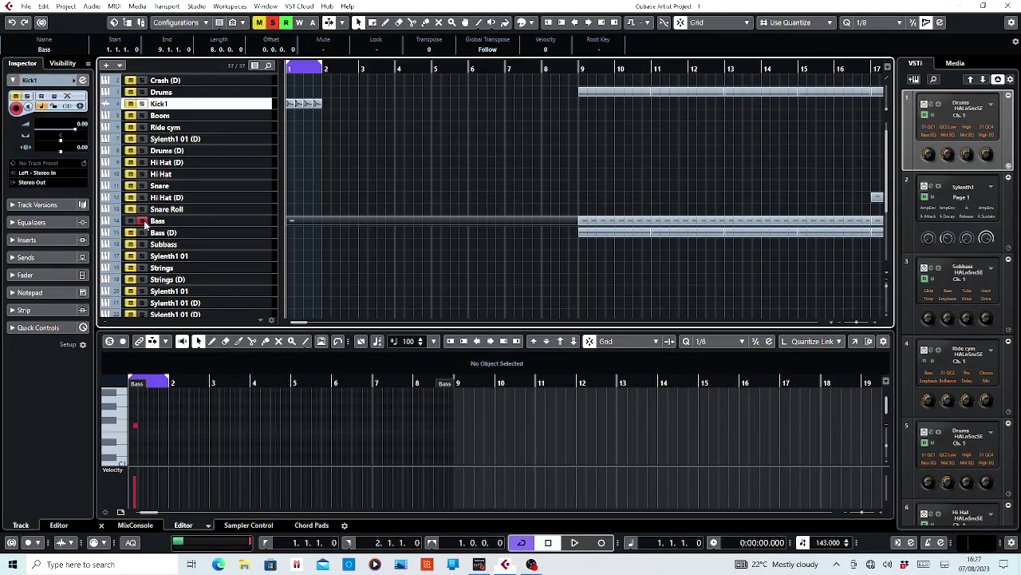
pyautogui.press('space')
pyautogui.press('space')
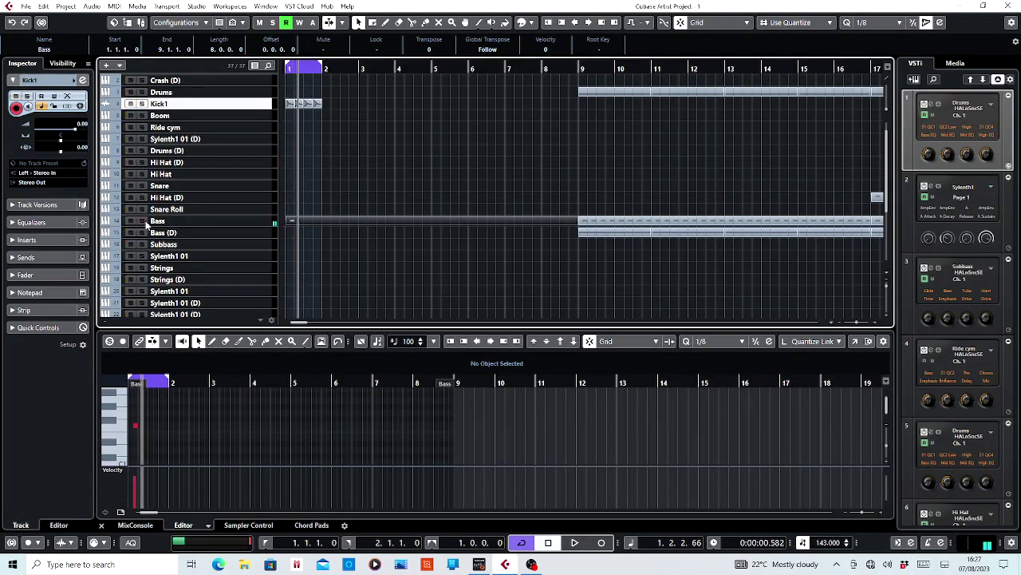
pyautogui.click(244, 222)
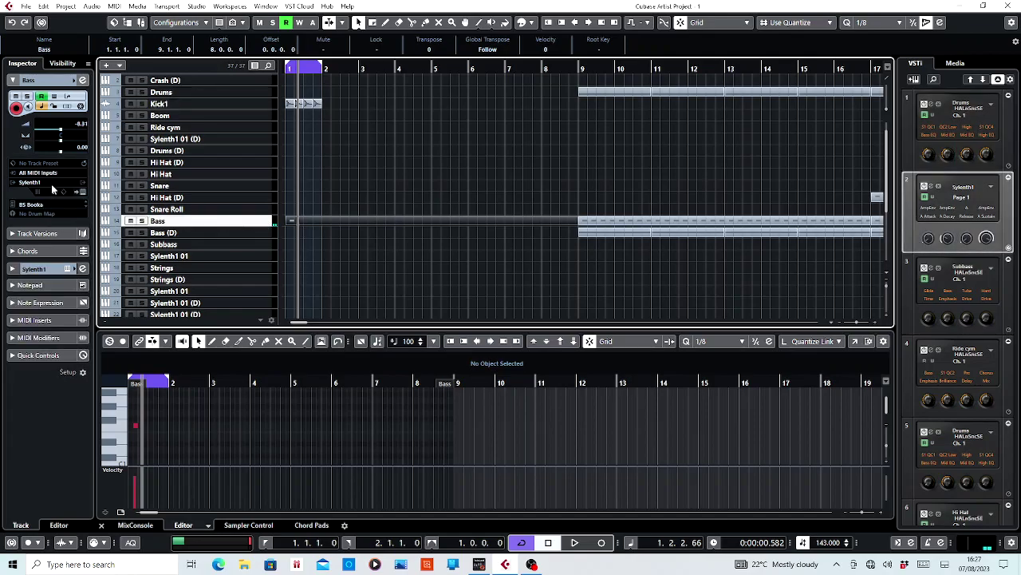
pyautogui.click(83, 269)
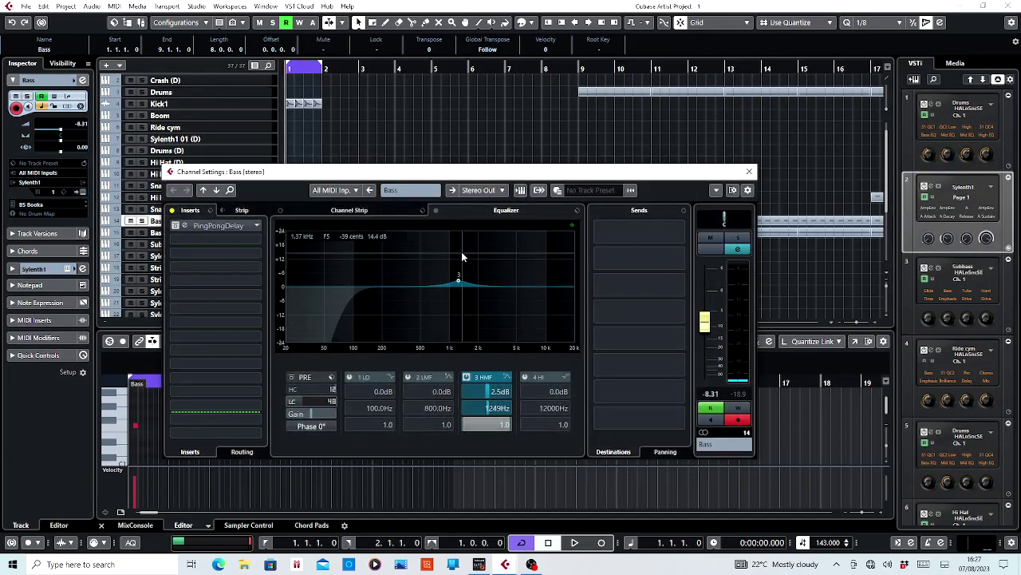
pyautogui.press('space')
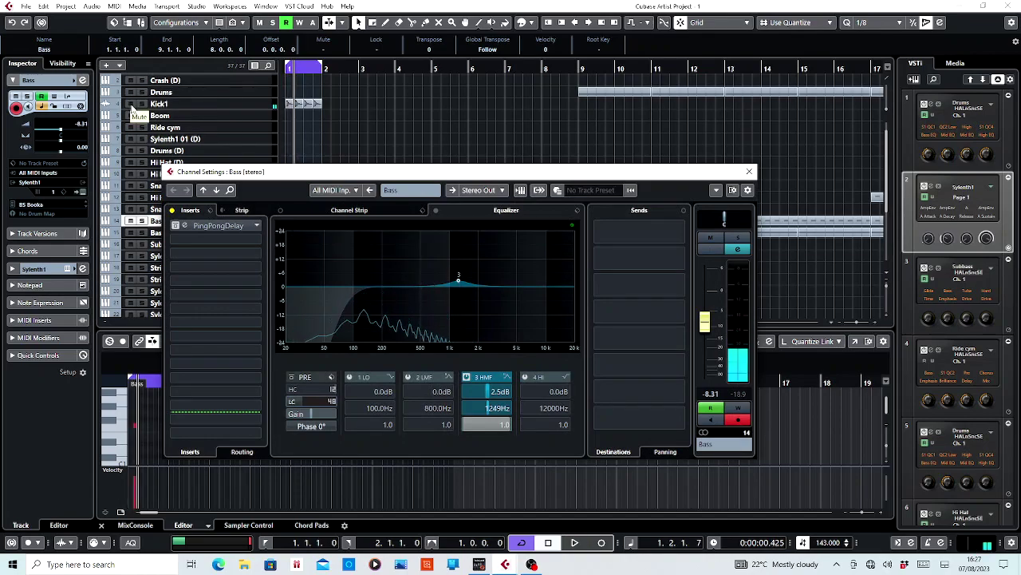
# Step: Solo the Bass track and lower its channel equalizer's pre gain slightly during playback
pyautogui.click(143, 221)
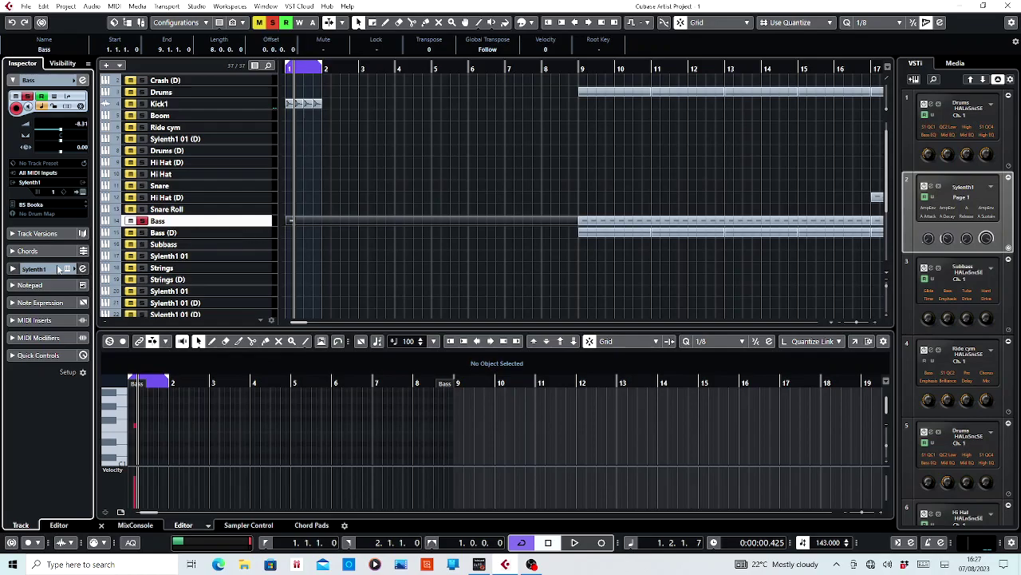
pyautogui.click(83, 269)
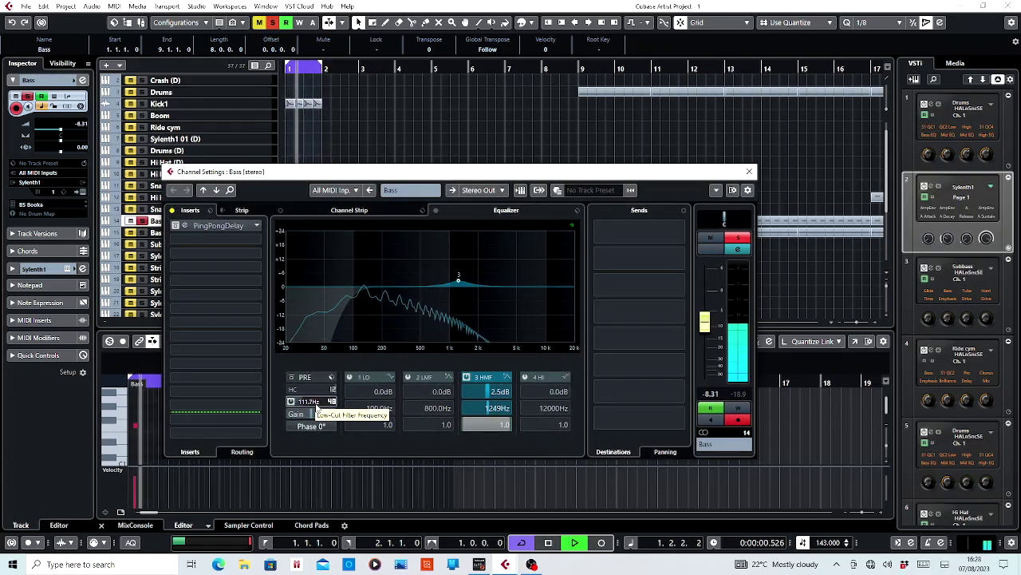
pyautogui.moveTo(316, 413); pyautogui.dragTo(316, 418)
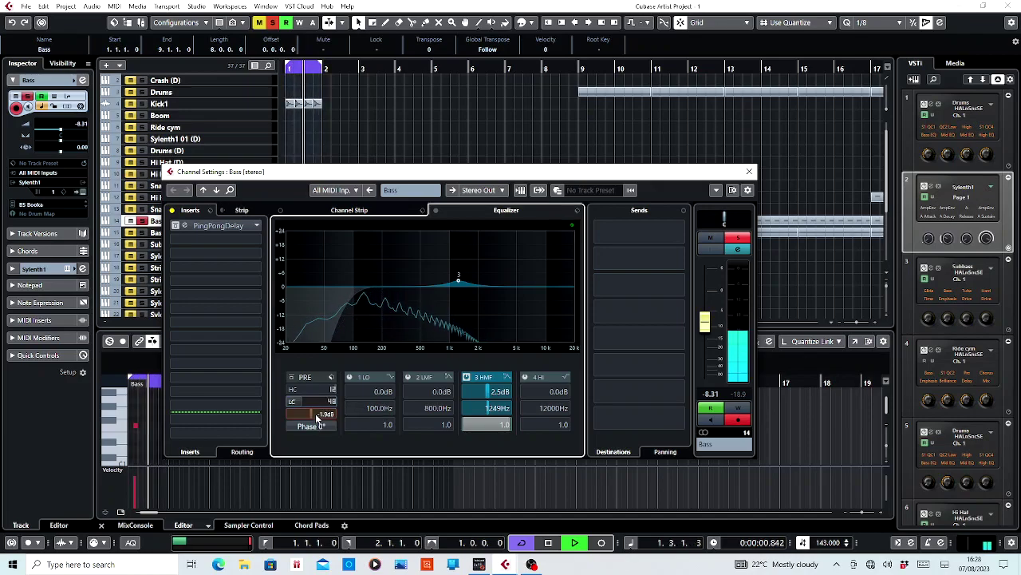
pyautogui.scroll(-2, 316, 418)
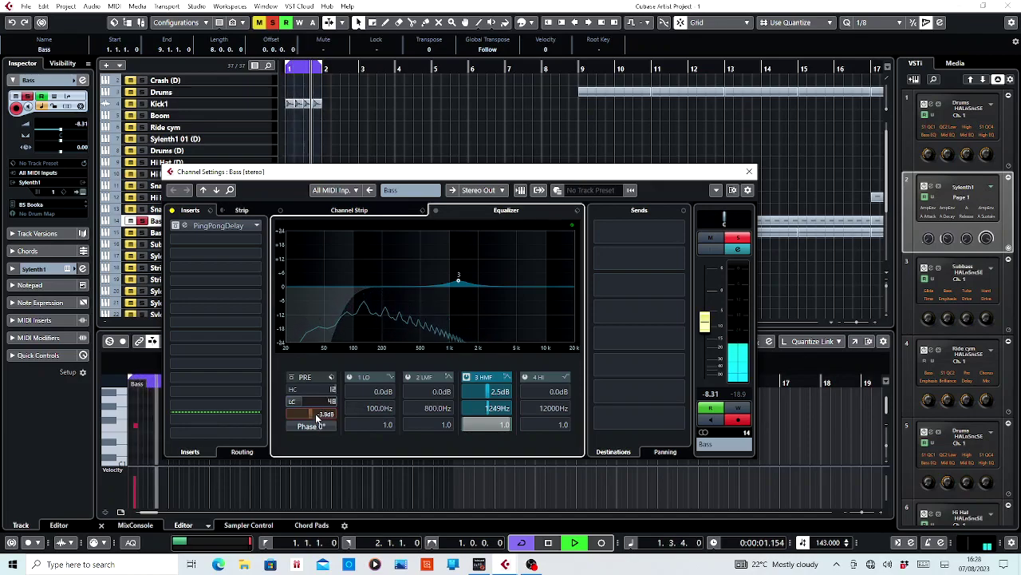
pyautogui.click(749, 173)
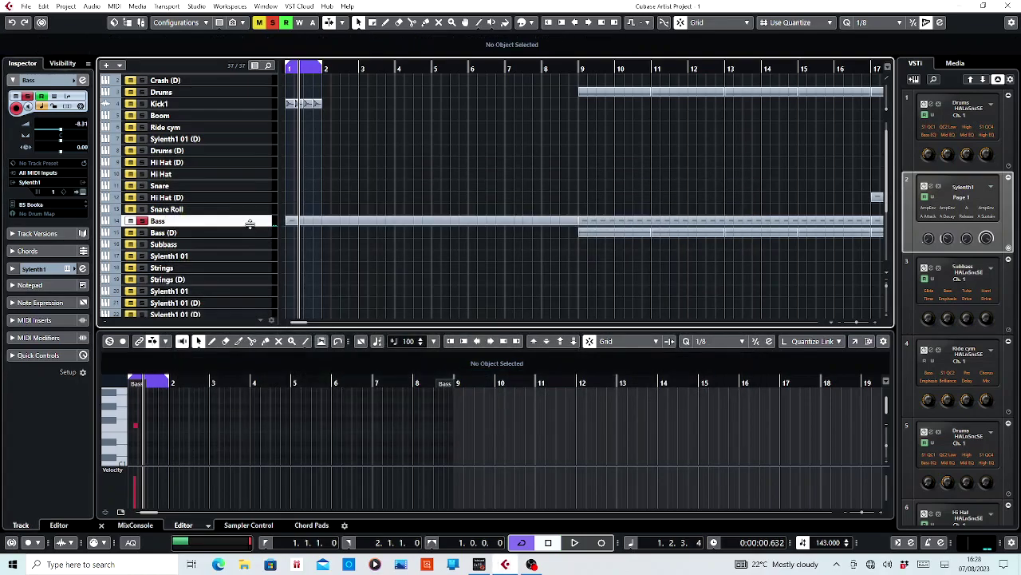
# Step: Export the soloed bass as a 24-bit mono AIFF mixdown named Bass and import it onto a new audio track
pyautogui.click(26, 7)
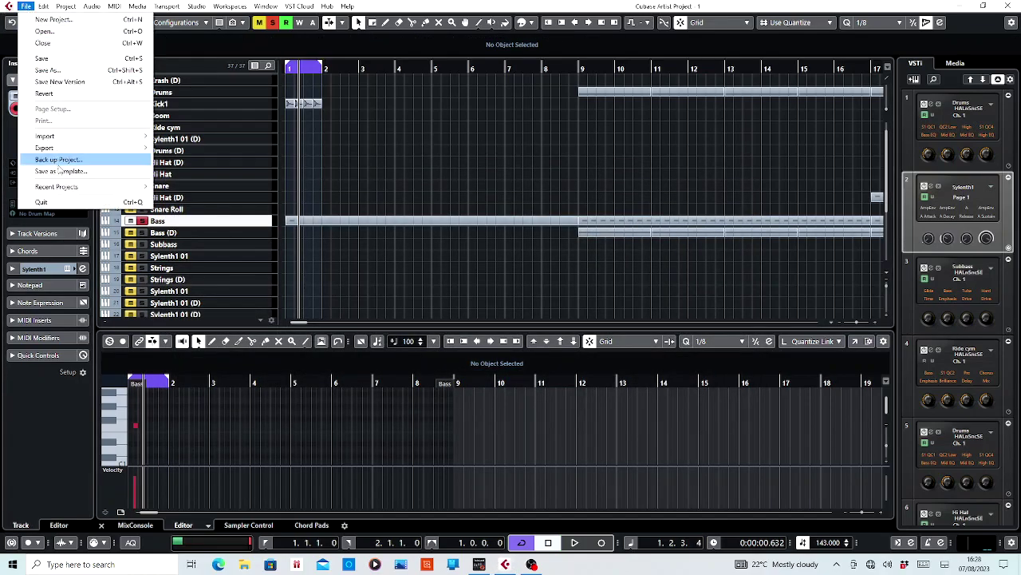
pyautogui.moveTo(48, 140)
pyautogui.click(224, 152)
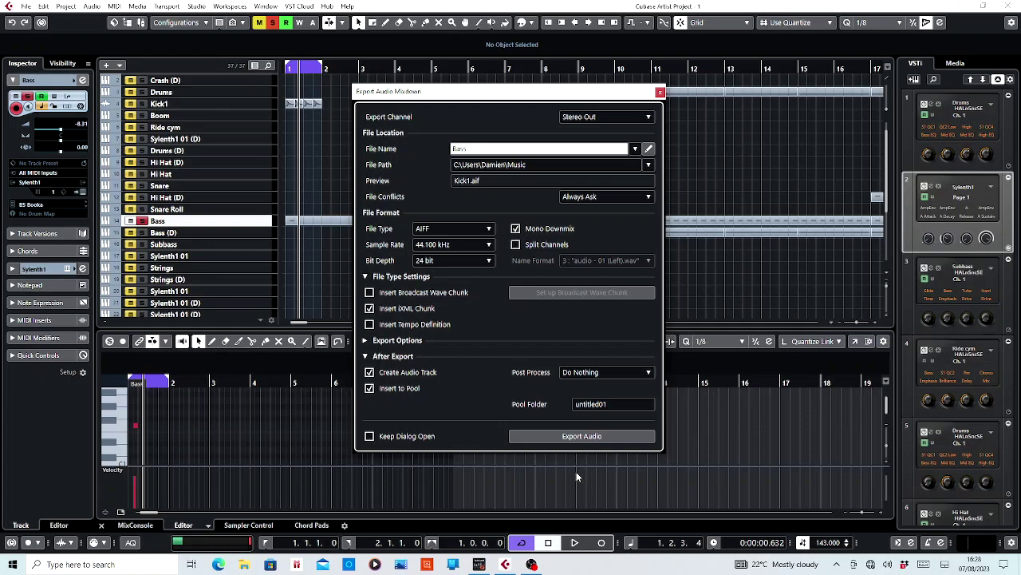
pyautogui.click(568, 437)
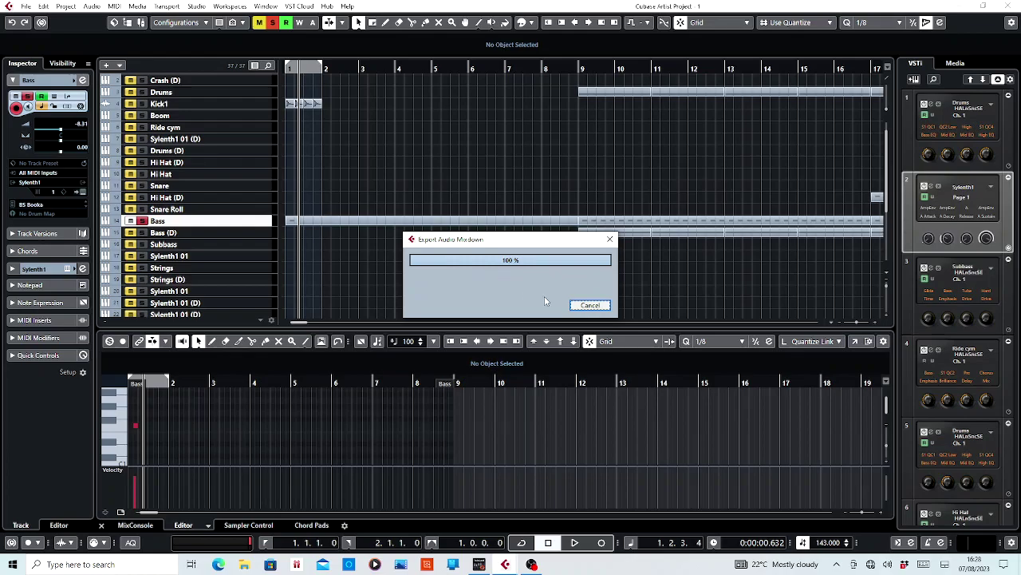
pyautogui.click(561, 338)
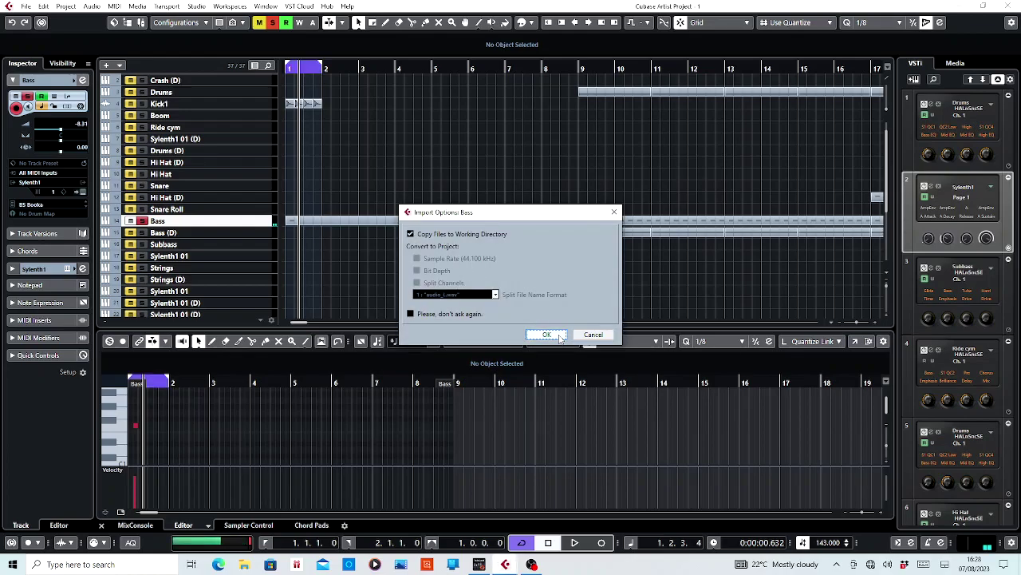
# Step: Move the solo to the new Bass audio track and open its event in a full-window sample editor
pyautogui.moveTo(262, 289); pyautogui.dragTo(257, 122)
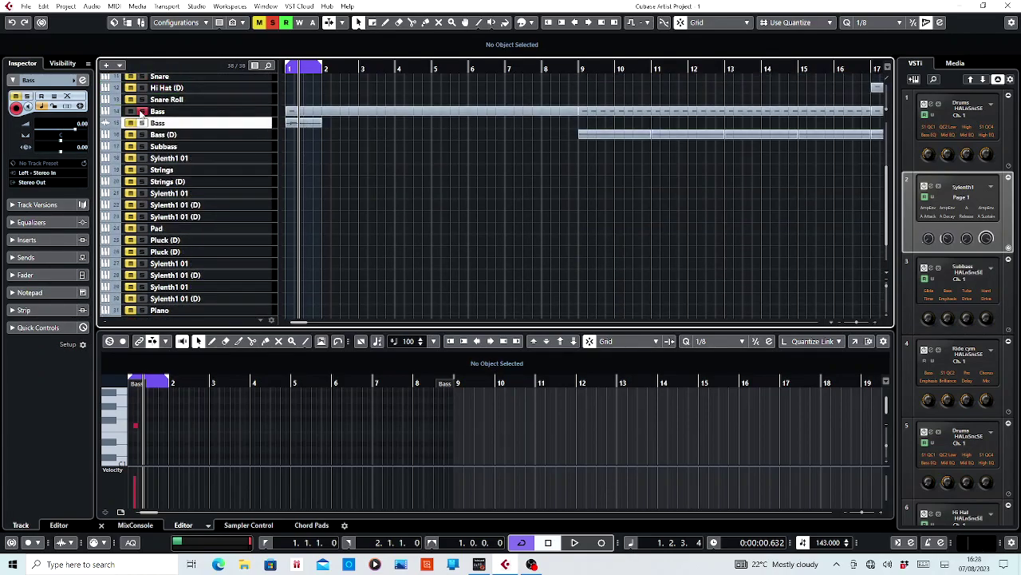
pyautogui.click(312, 126)
pyautogui.doubleClick(291, 126)
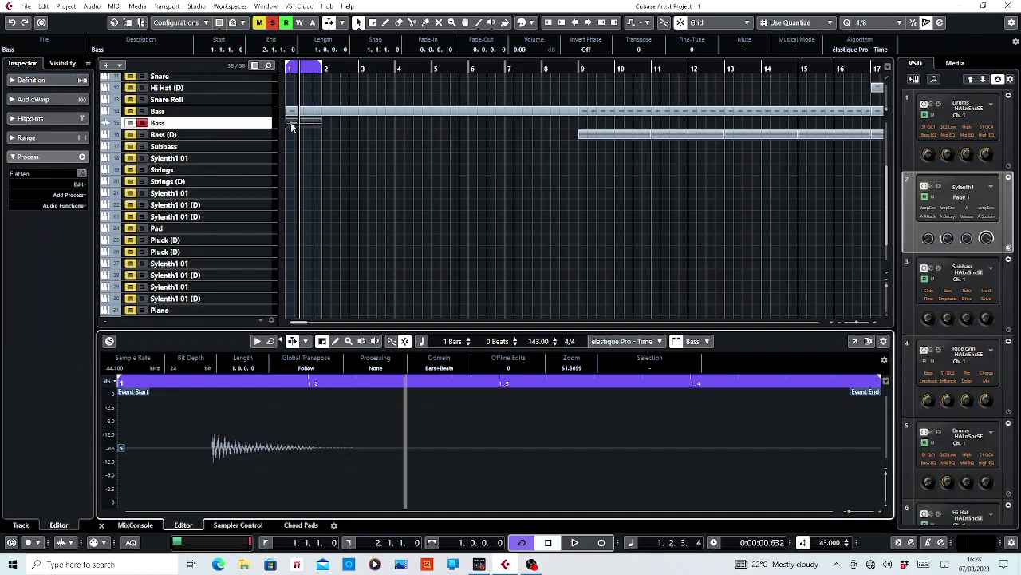
pyautogui.click(856, 341)
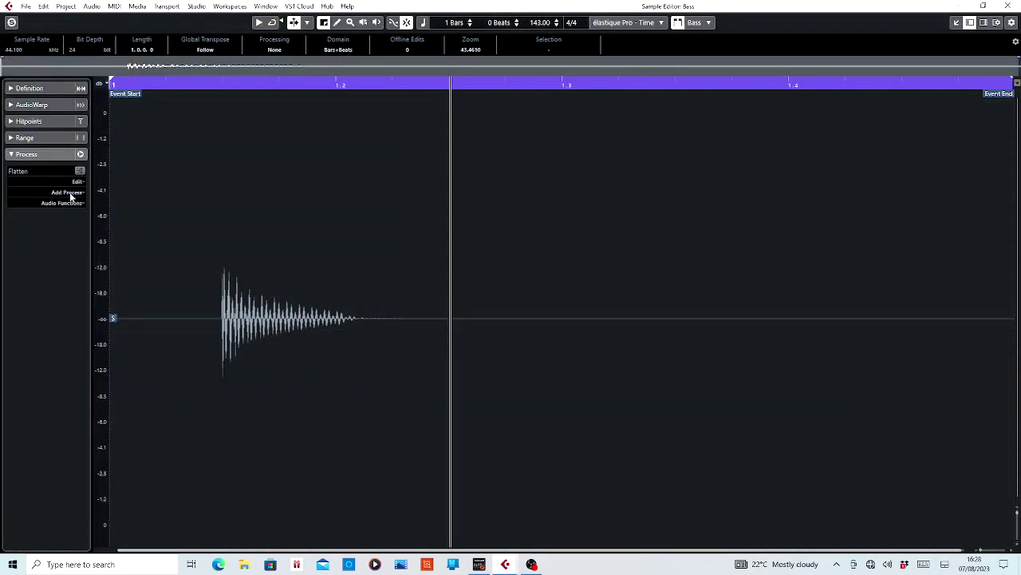
# Step: Normalize the Bass audio sample to a maximum peak level of 0.00 dB and close the sample editor
pyautogui.click(70, 194)
pyautogui.click(56, 265)
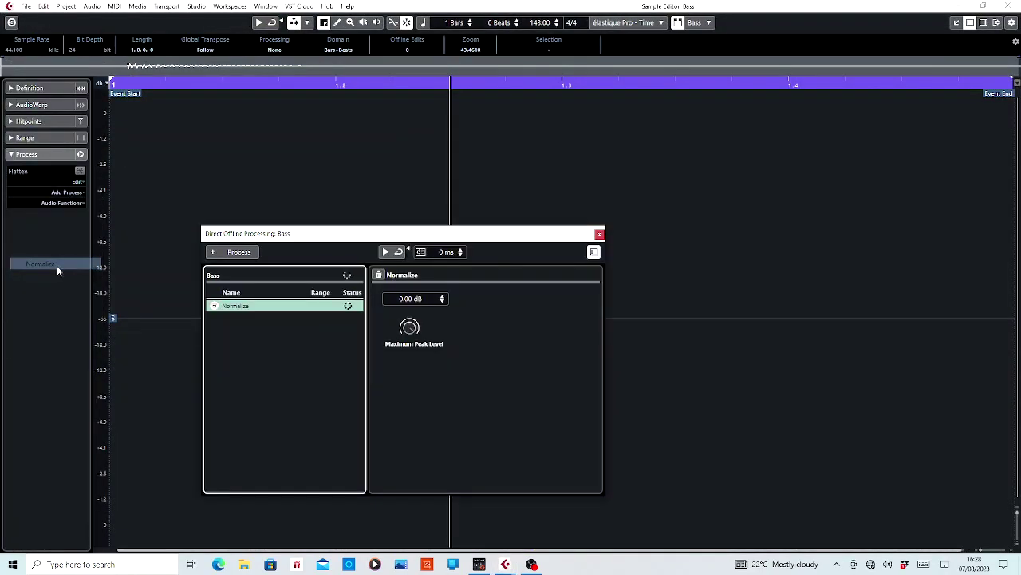
pyautogui.click(598, 235)
pyautogui.click(336, 86)
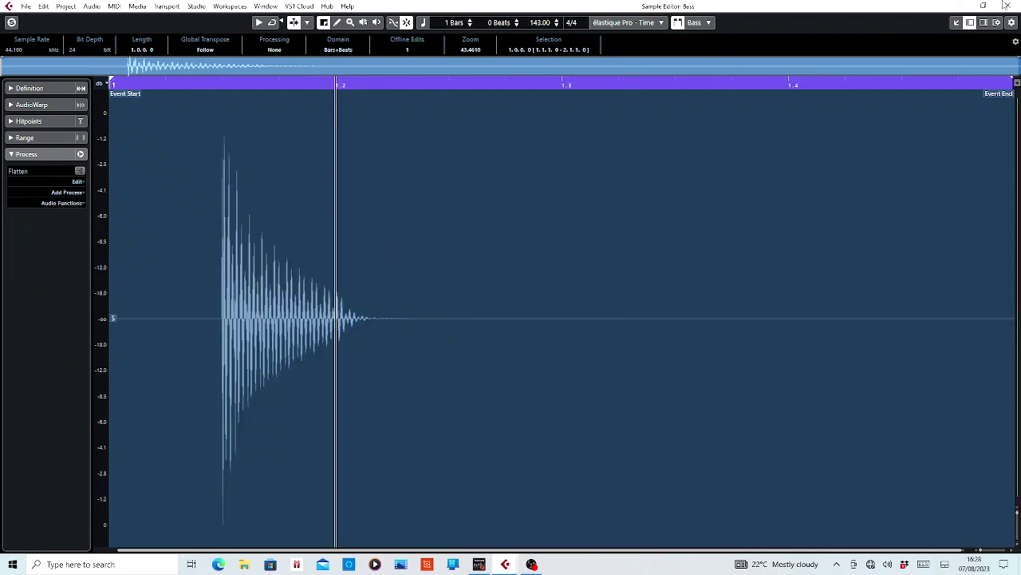
pyautogui.click(1006, 6)
# Step: Set the Bass audio track's volume to -7.23 dB and show its volume automation on an enlarged track
pyautogui.click(261, 124)
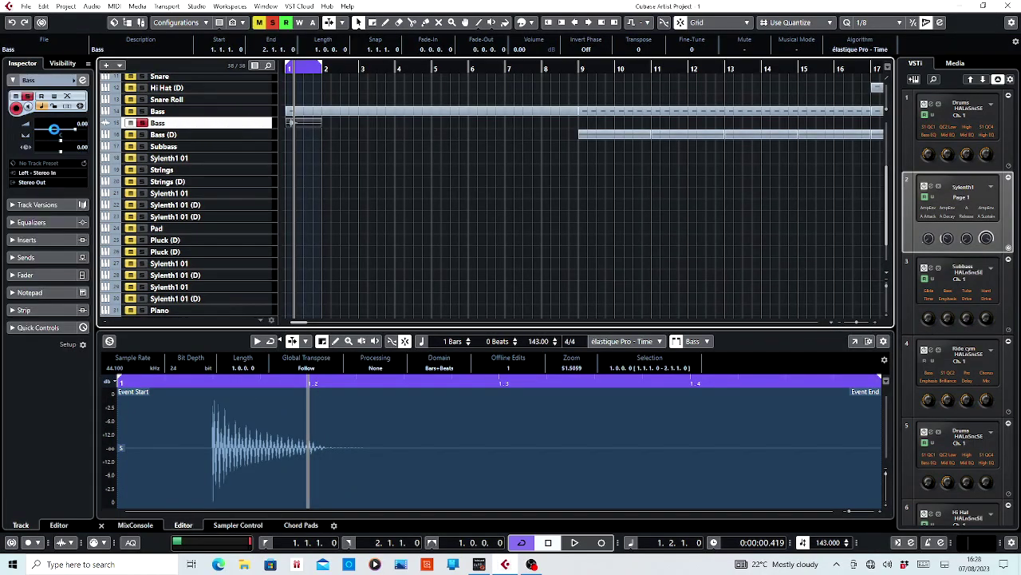
pyautogui.click(63, 130)
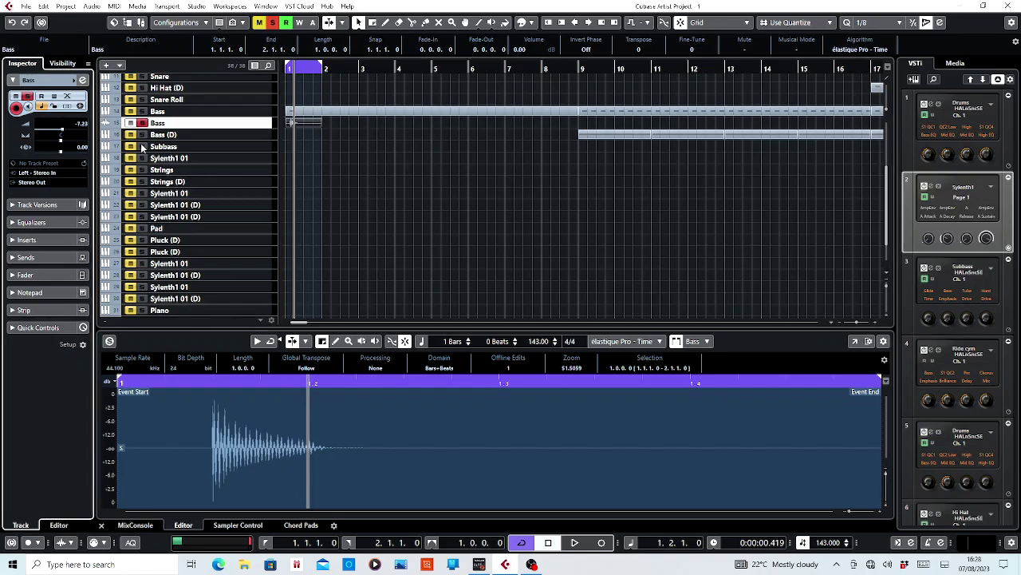
pyautogui.moveTo(257, 127); pyautogui.dragTo(275, 197)
pyautogui.click(106, 144)
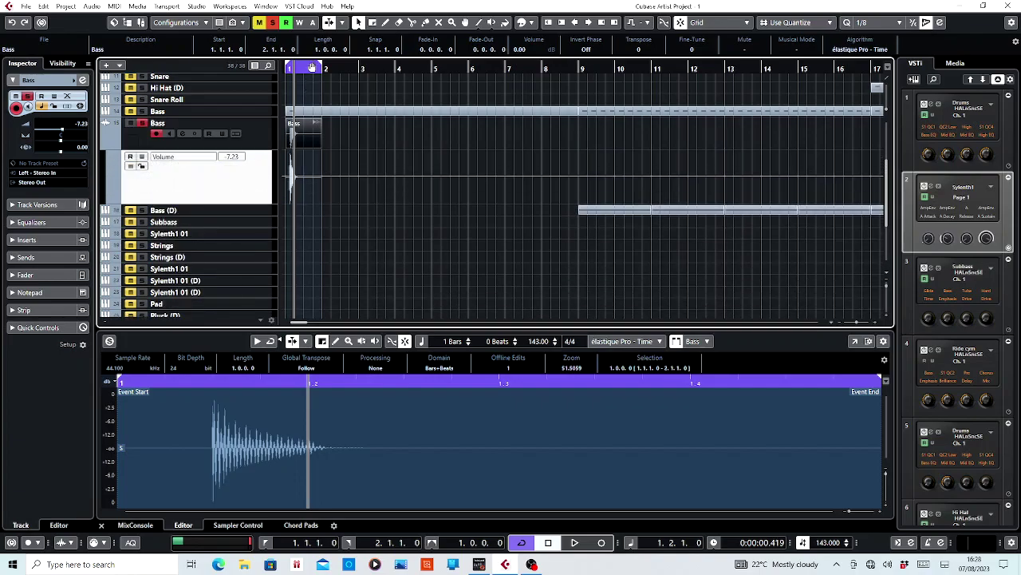
# Step: Draw a curved volume fade on the Bass audio track from the note's start down to silence at beat 2, and audition it
pyautogui.moveTo(308, 68); pyautogui.dragTo(303, 135)
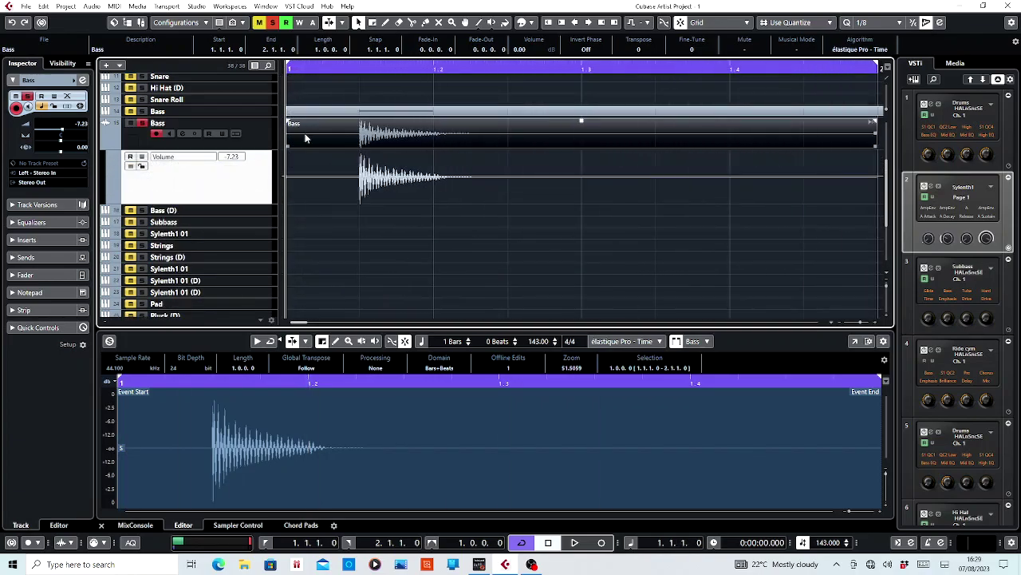
pyautogui.click(361, 182)
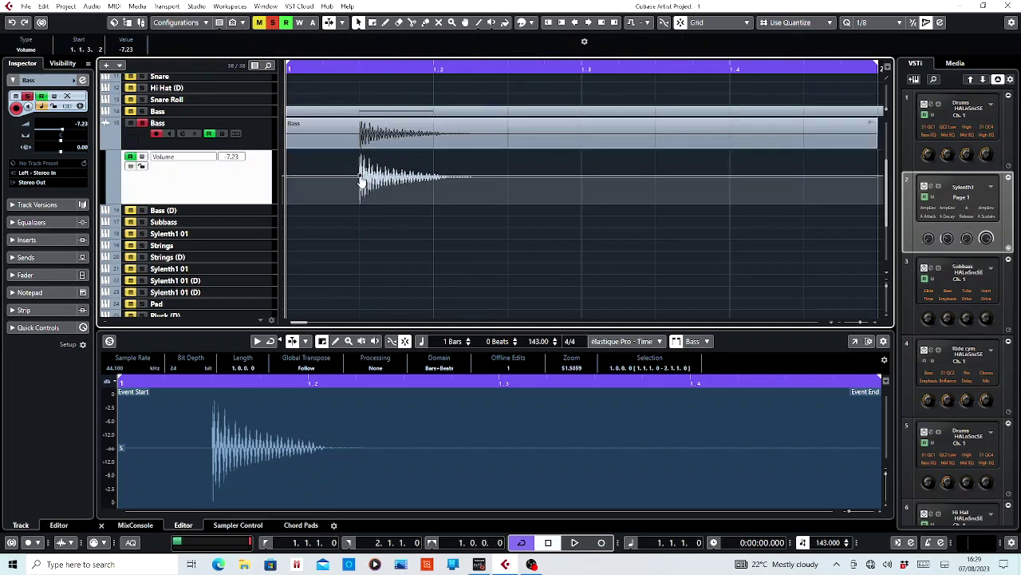
pyautogui.moveTo(437, 174); pyautogui.dragTo(405, 189)
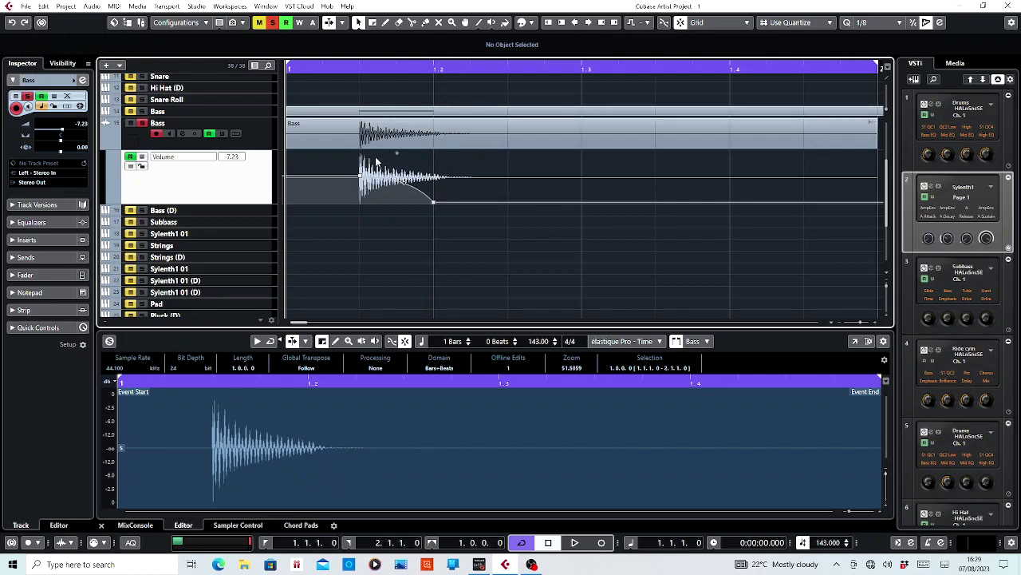
pyautogui.press('space')
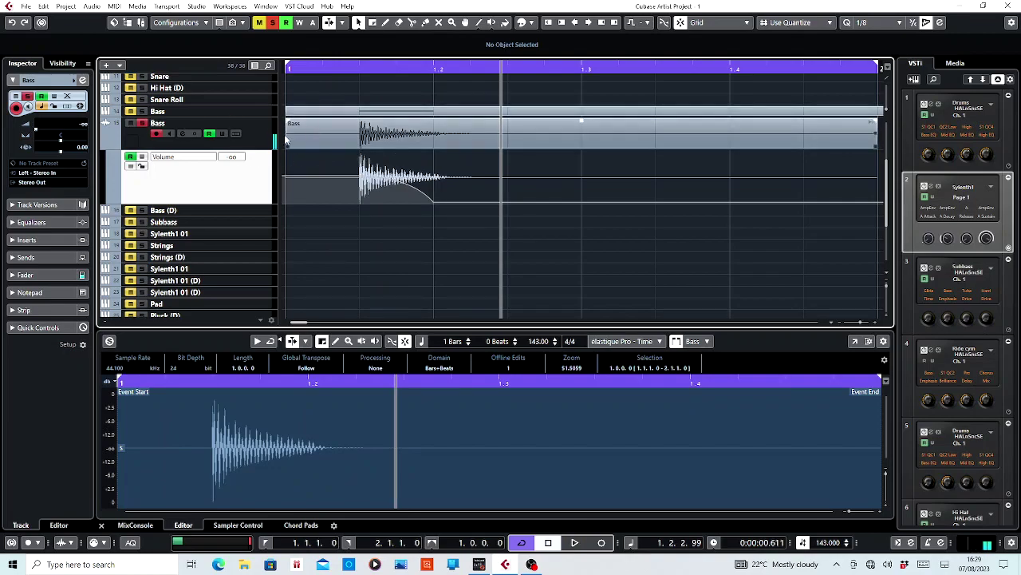
# Step: Lower the Bass audio channel's equalizer pre gain to -15.4 dB while auditioning the note
pyautogui.click(183, 134)
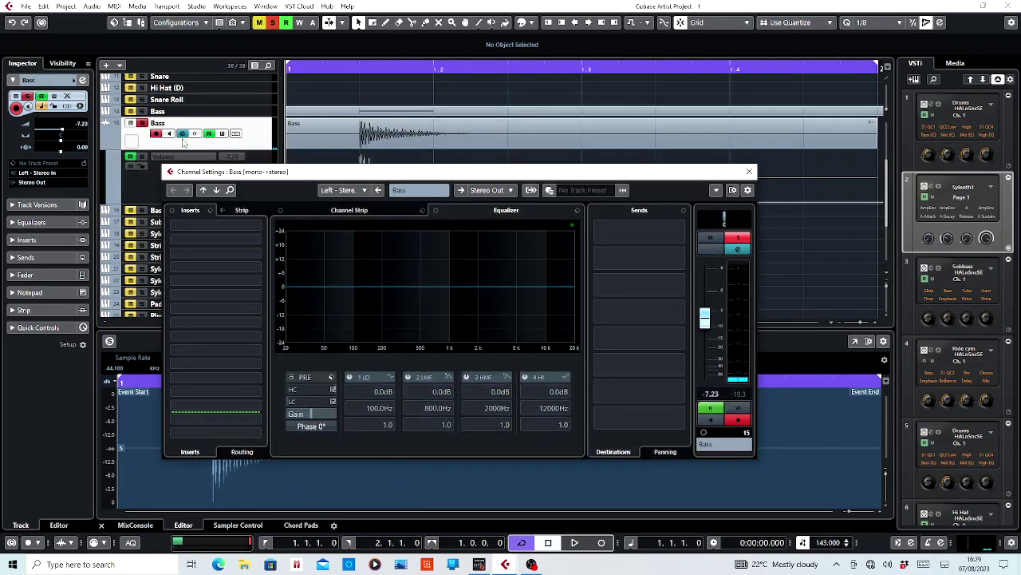
pyautogui.press('space')
pyautogui.click(311, 416)
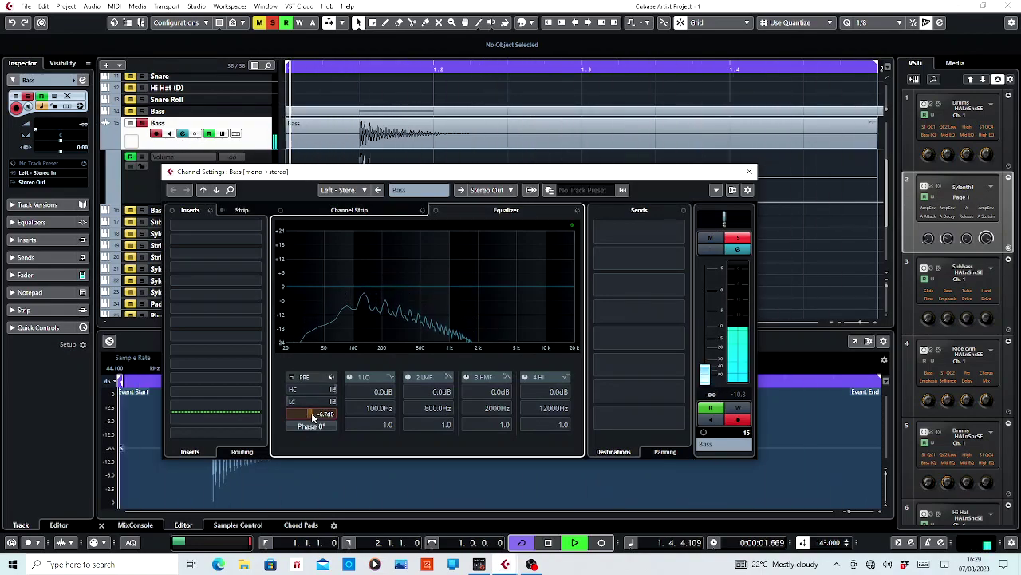
pyautogui.scroll(-1, 312, 417)
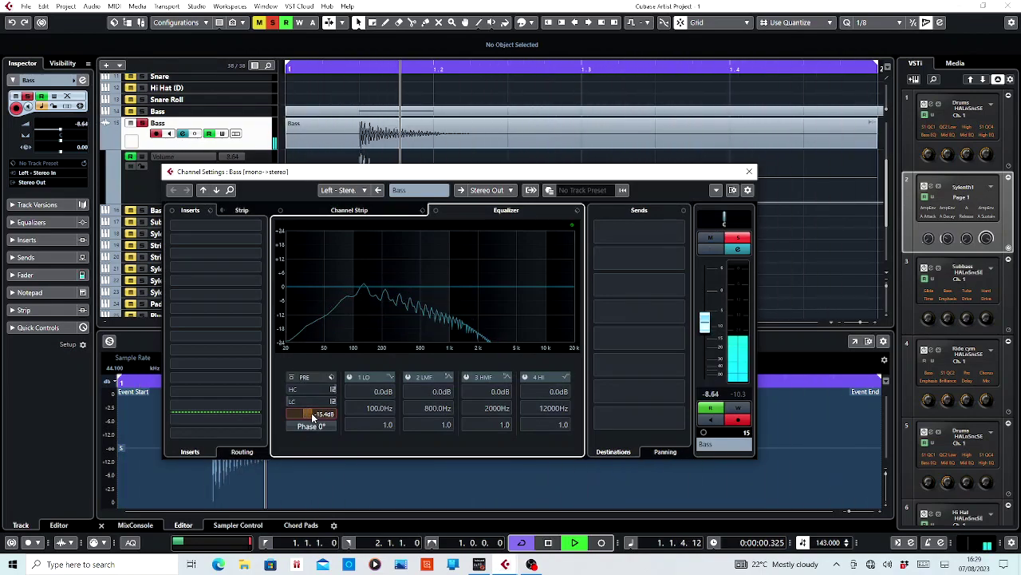
# Step: Lower the Bass channel's equalizer pre gain to -19.2 dB while auditioning the note, and close the channel settings
pyautogui.scroll(-2, 312, 417)
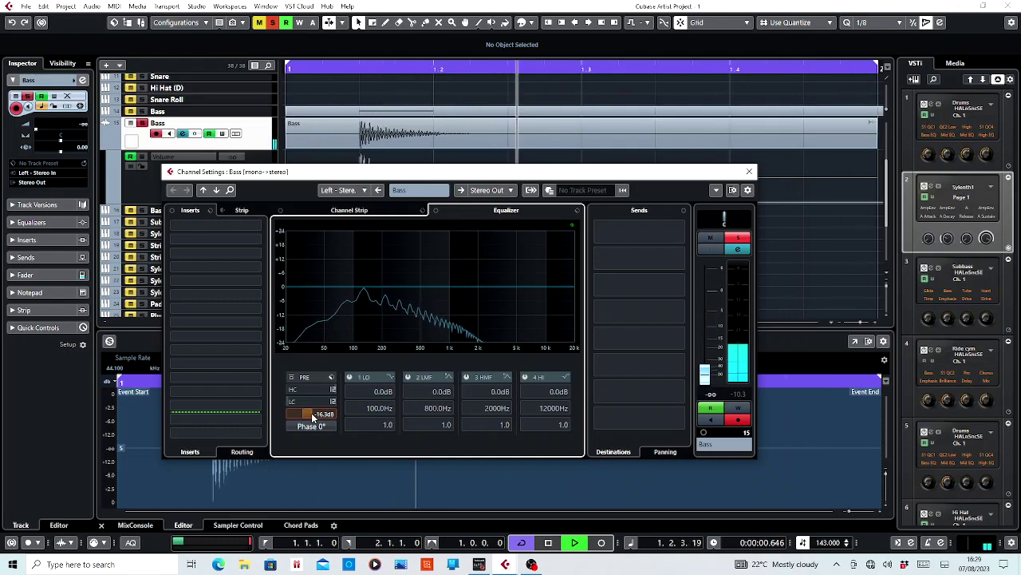
pyautogui.press('space')
pyautogui.press('space')
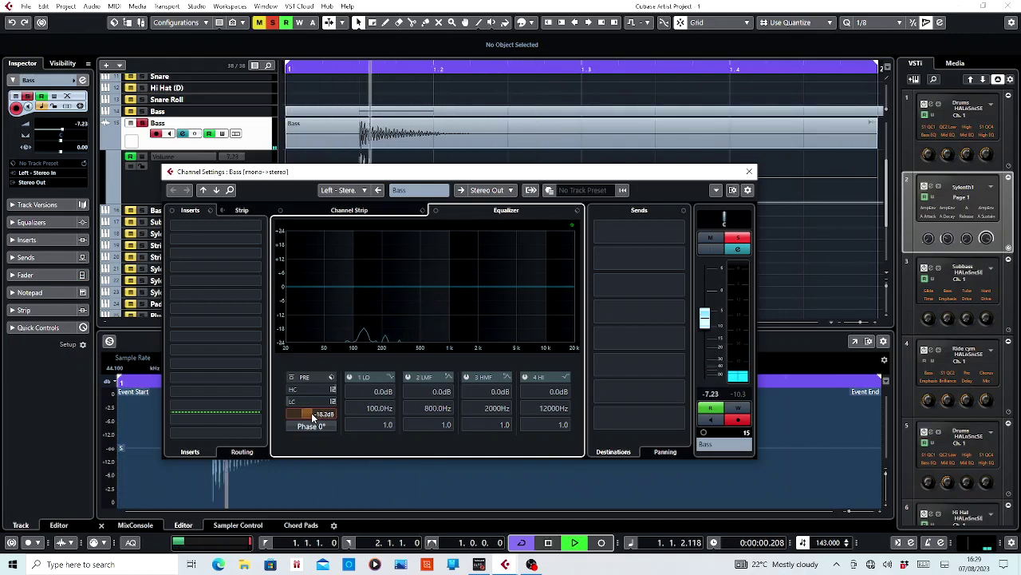
pyautogui.scroll(-1, 312, 416)
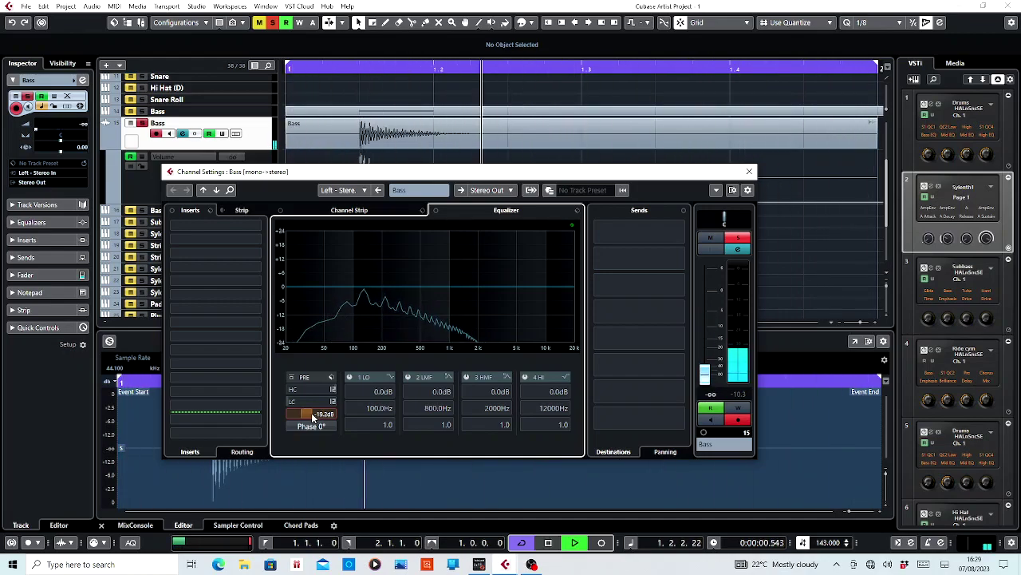
pyautogui.press('space')
pyautogui.click(752, 172)
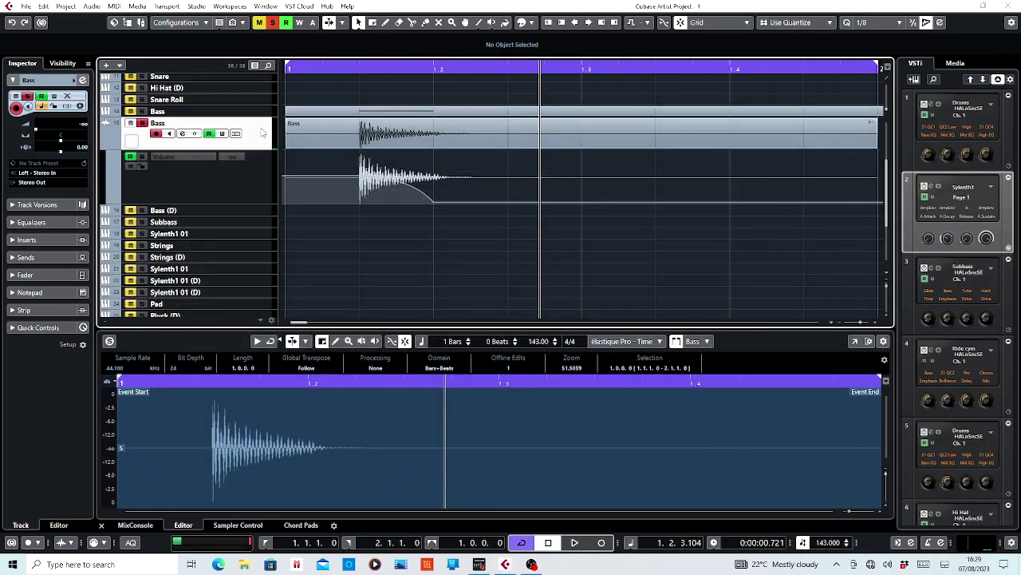
# Step: Export the soloed bass note as a mono AIFF audio mixdown named Bass1 and import it onto a new audio track
pyautogui.click(26, 7)
pyautogui.moveTo(104, 150)
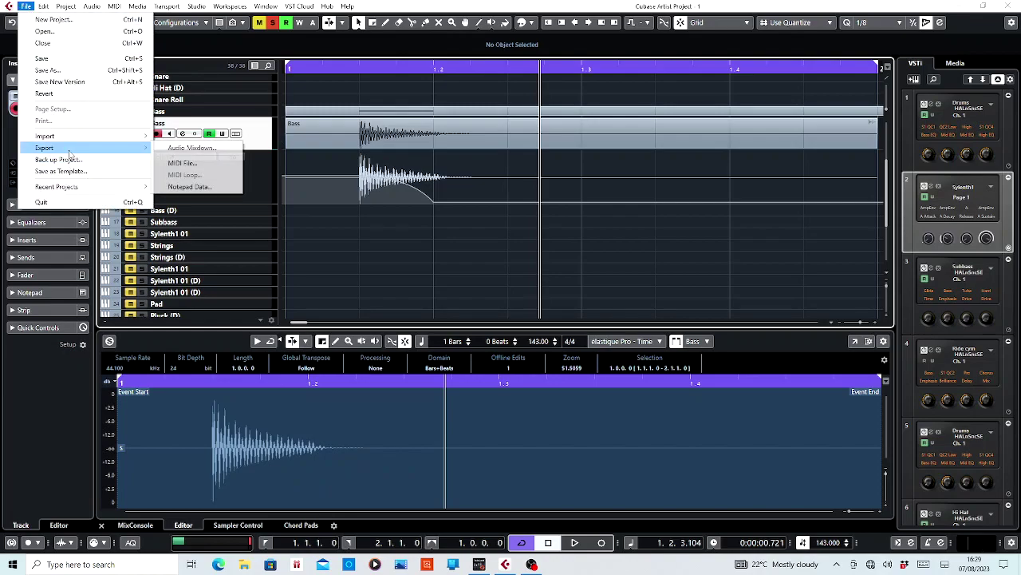
pyautogui.click(192, 148)
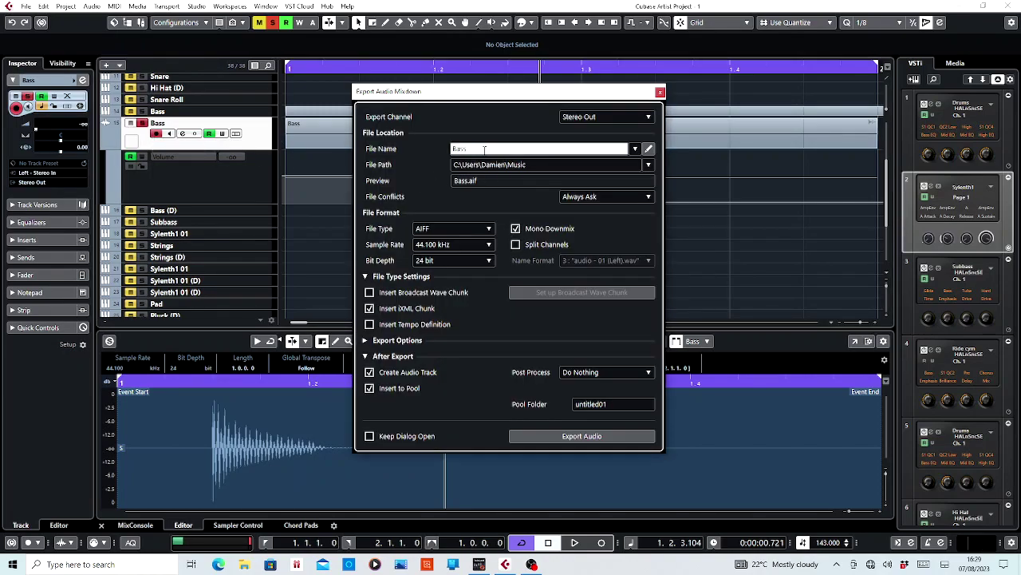
pyautogui.click(568, 437)
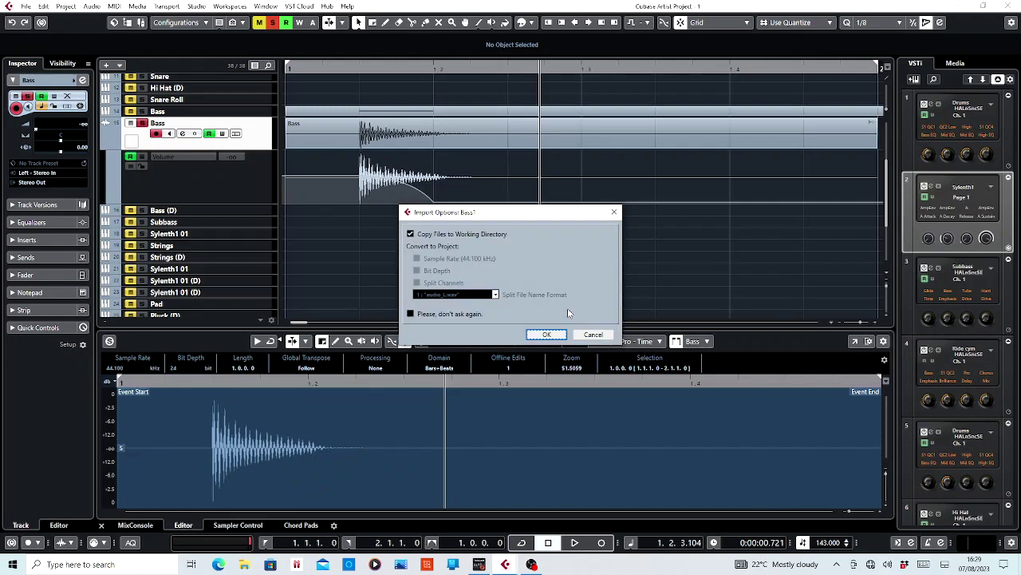
pyautogui.click(547, 335)
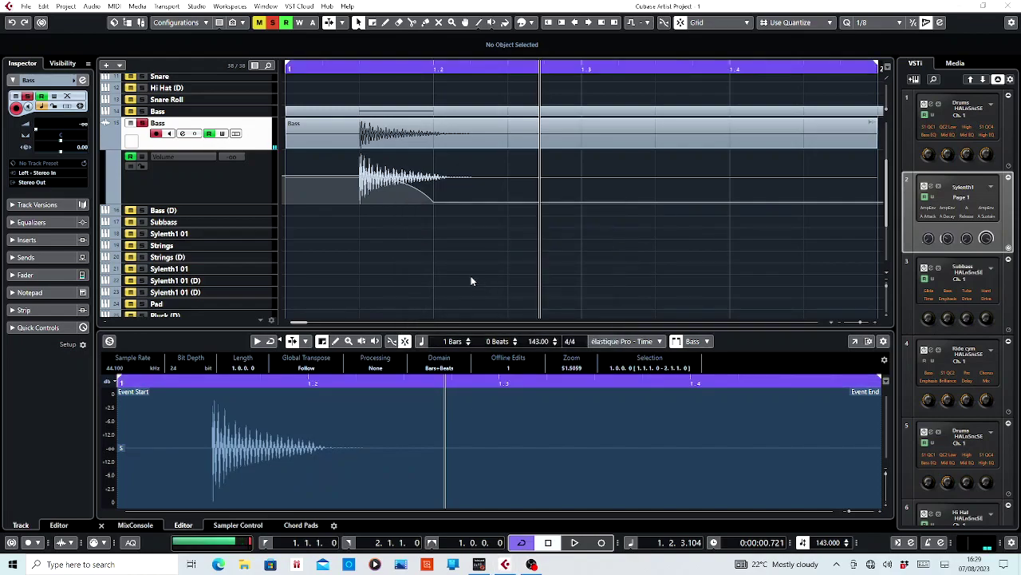
# Step: Open the new Bass1 audio event in a separate full-size sample editor window
pyautogui.scroll(-3, 459, 271)
pyautogui.scroll(-2, 459, 274)
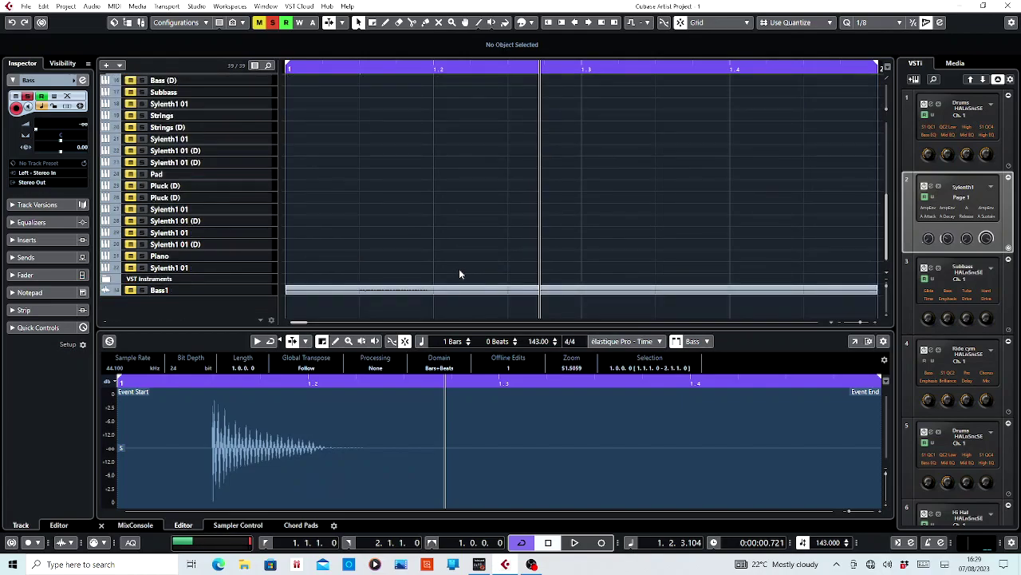
pyautogui.click(382, 291)
pyautogui.click(855, 340)
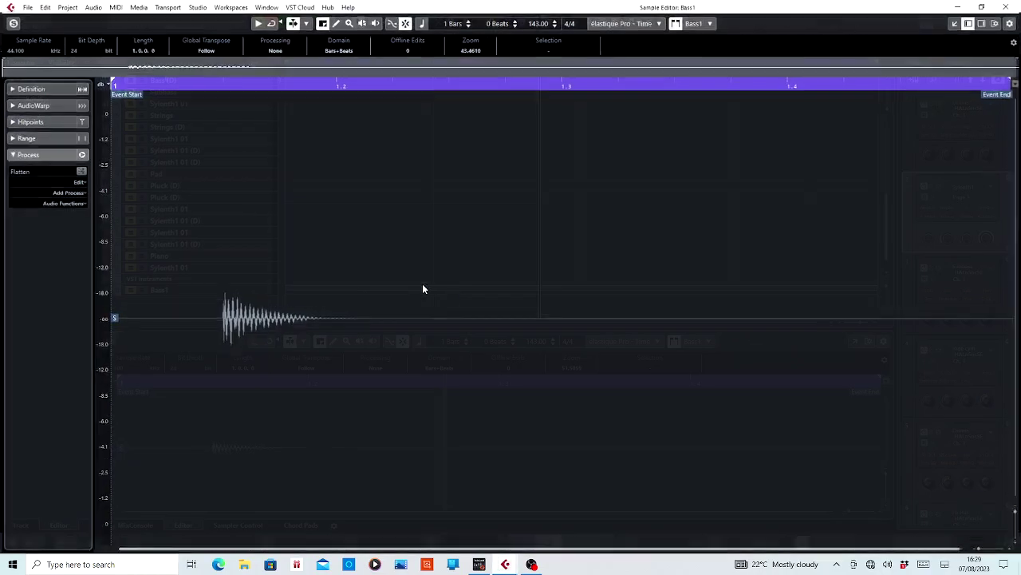
pyautogui.click(336, 92)
pyautogui.moveTo(325, 87); pyautogui.dragTo(102, 92)
pyautogui.press('Escape')
# Step: Normalize the Bass1 sample, check its tail against beat 2, and close the sample editor window
pyautogui.click(56, 155)
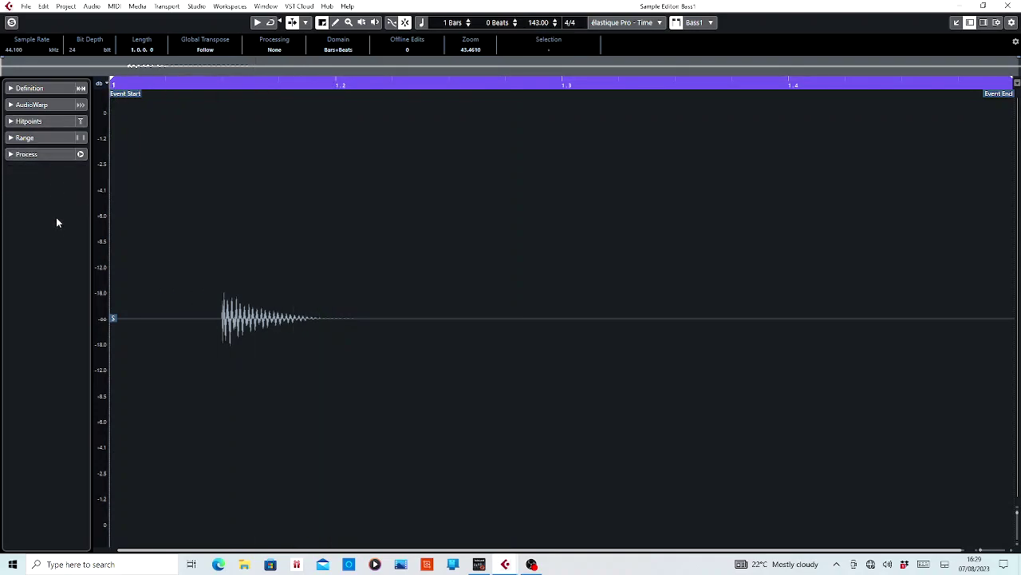
pyautogui.click(45, 154)
pyautogui.click(58, 194)
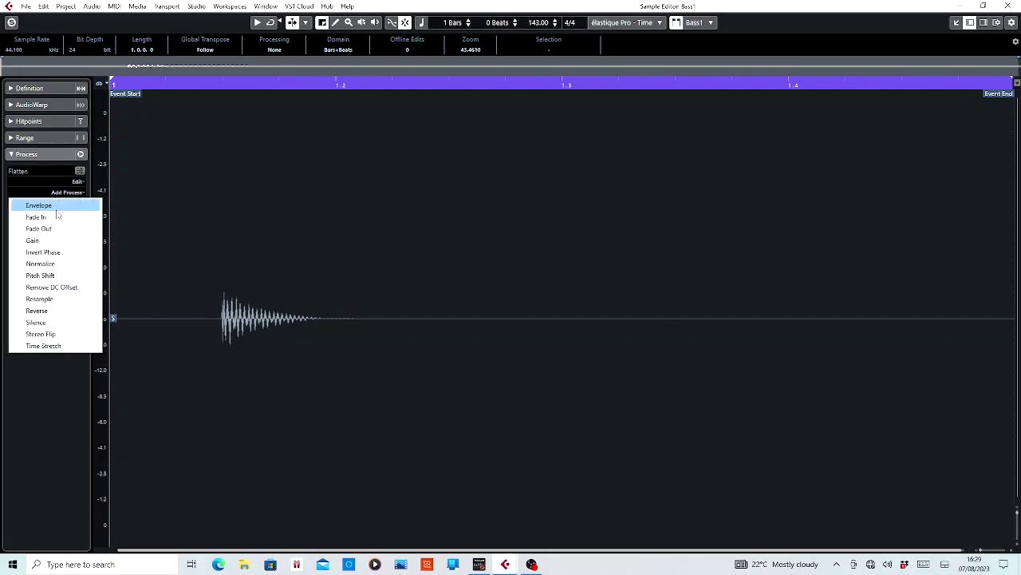
pyautogui.click(56, 263)
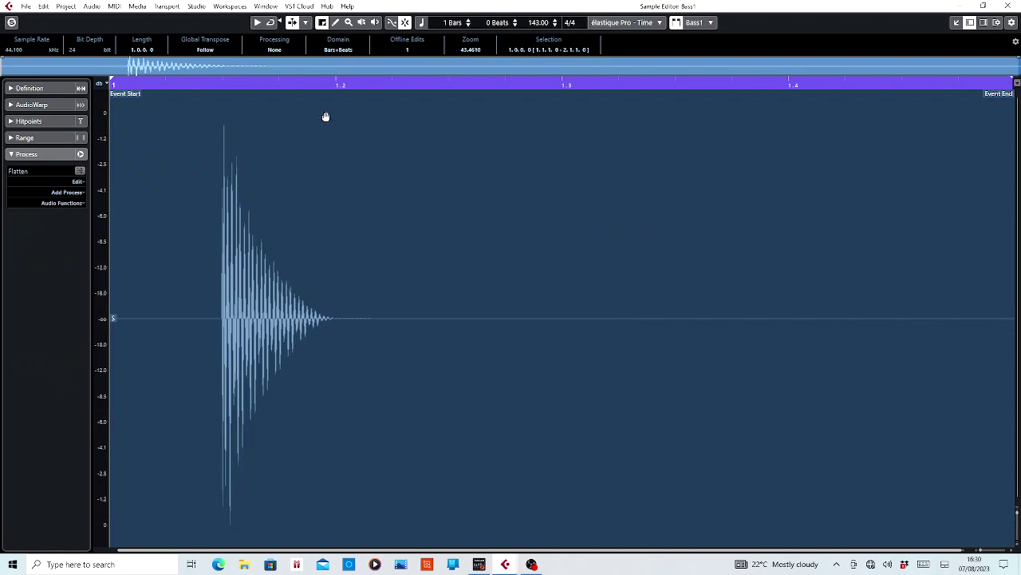
pyautogui.click(337, 84)
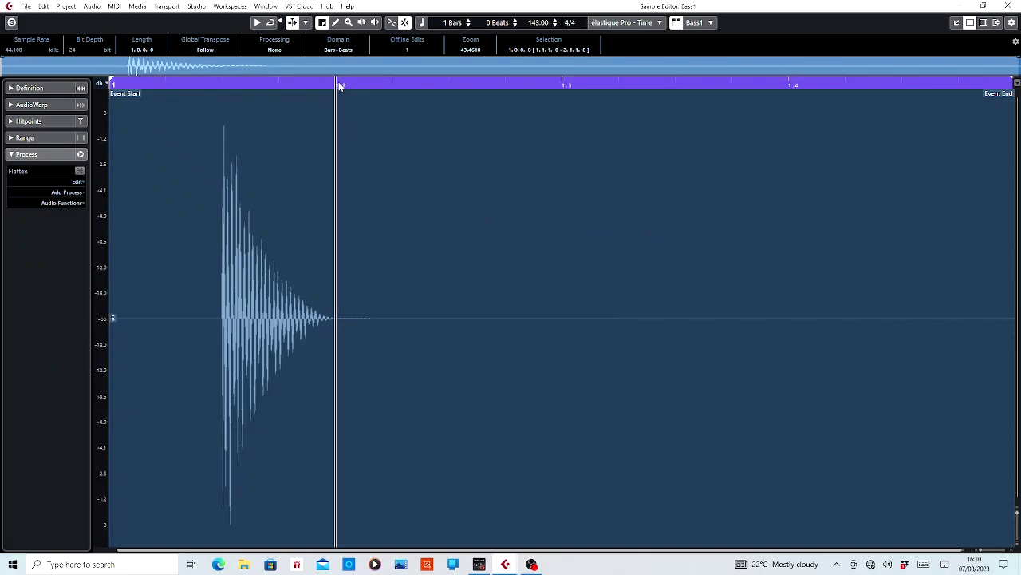
pyautogui.moveTo(336, 85)
pyautogui.mouseDown()
pyautogui.moveTo(336, 160)
pyautogui.moveTo(337, 76)
pyautogui.mouseUp()
pyautogui.click(1010, 7)
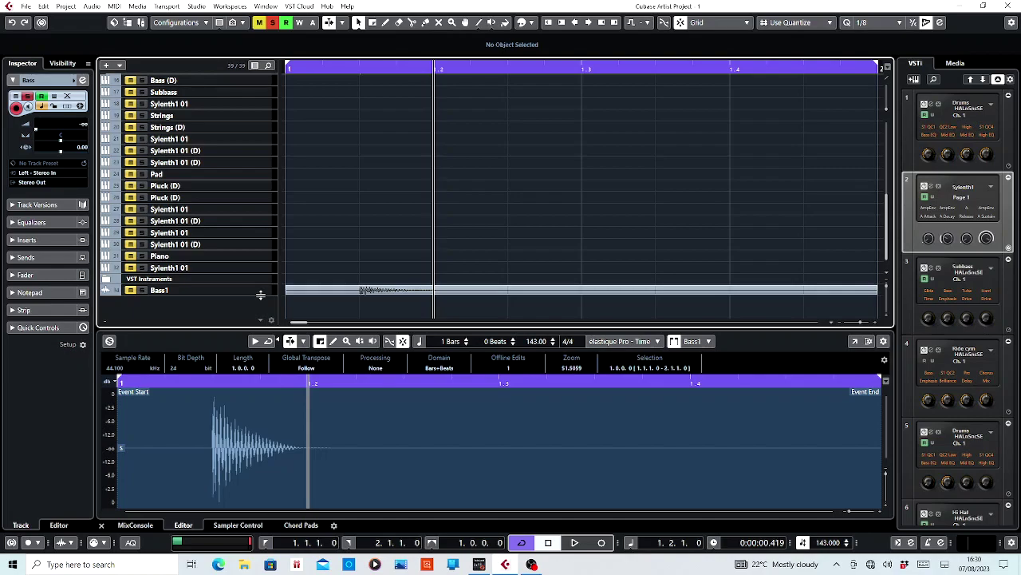
# Step: Move the Bass1 track up the track list to directly below the Bass audio track
pyautogui.click(260, 295)
pyautogui.moveTo(260, 295); pyautogui.dragTo(257, 156)
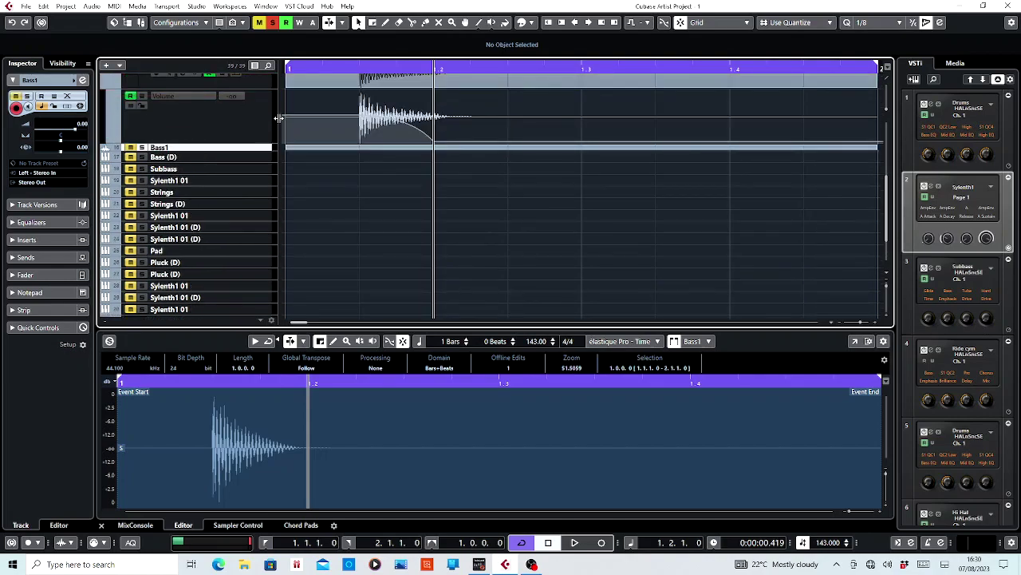
pyautogui.scroll(3, 271, 116)
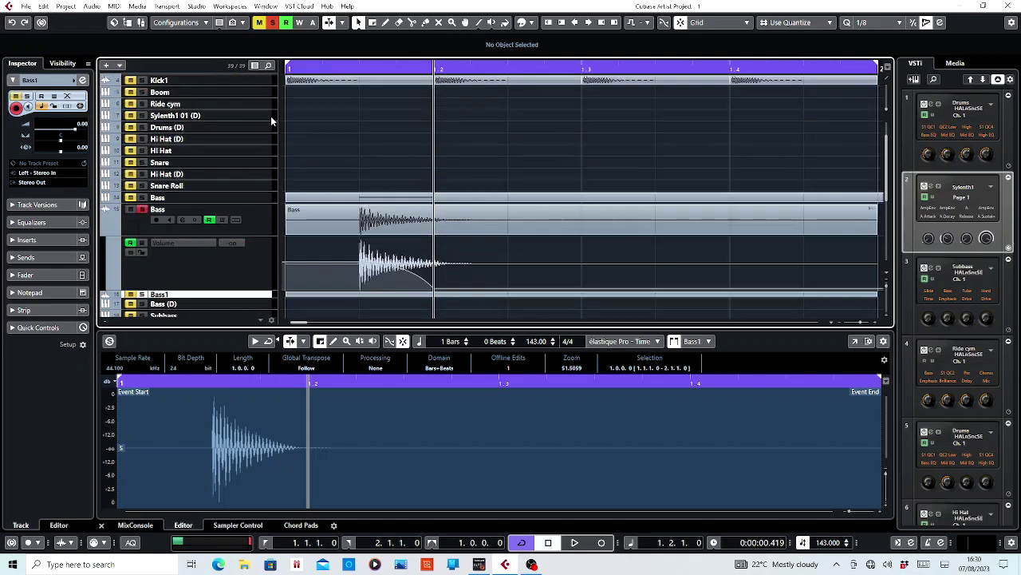
# Step: Solo the Bass1 track instead of Bass, and enlarge it after collapsing the Bass audio track's automation lane
pyautogui.click(142, 209)
pyautogui.click(142, 295)
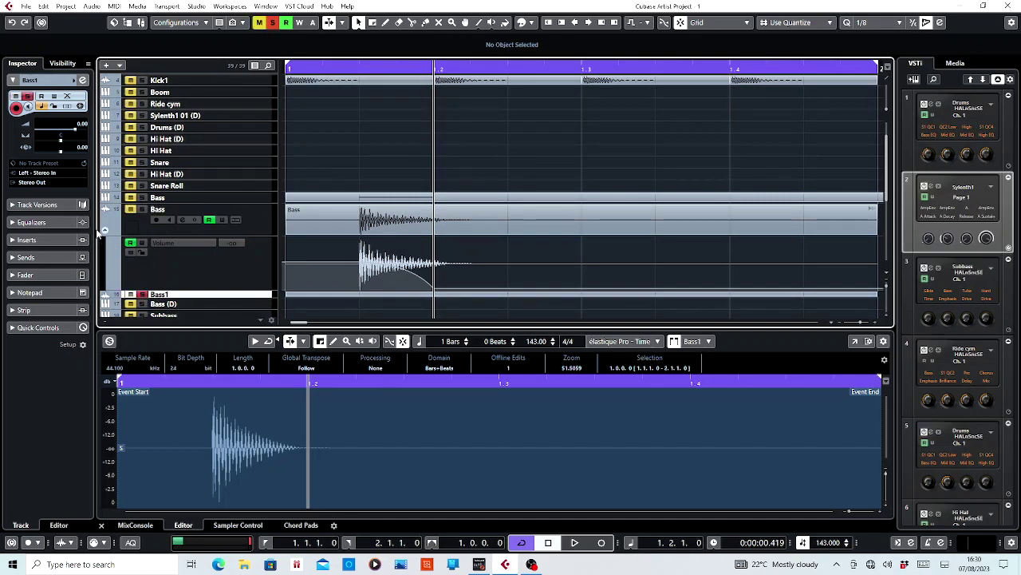
pyautogui.click(106, 233)
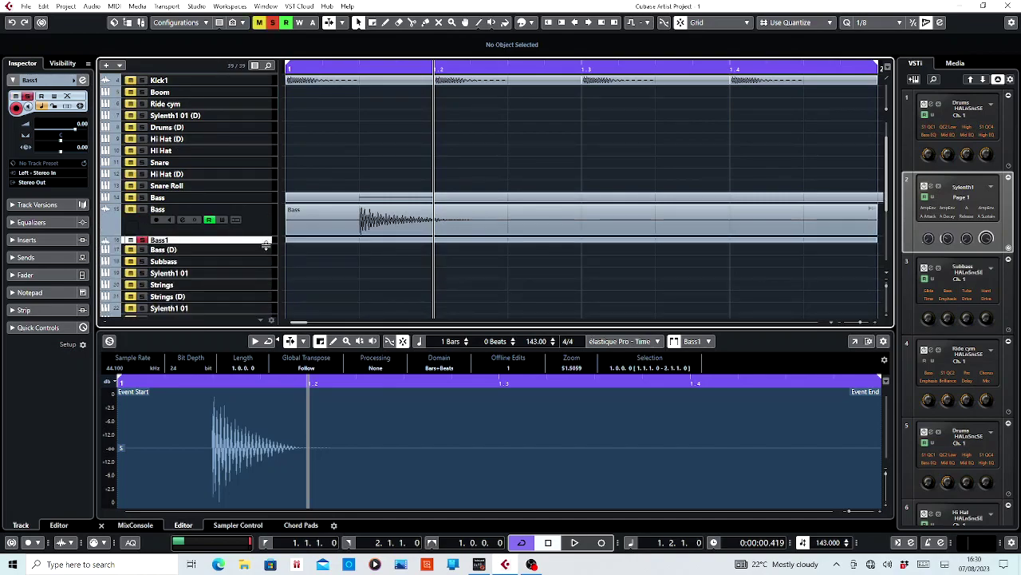
pyautogui.moveTo(266, 245); pyautogui.dragTo(266, 280)
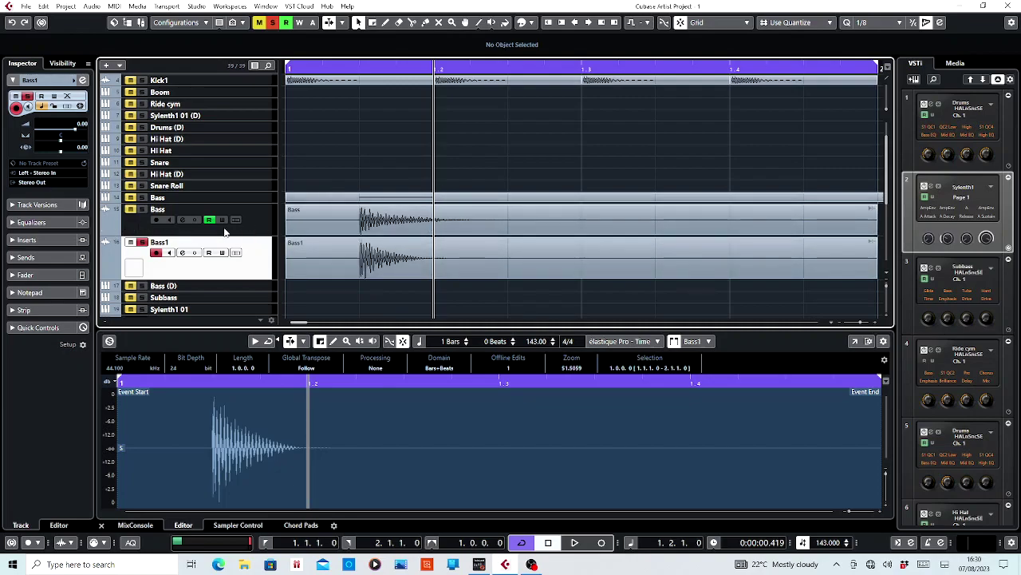
# Step: Remove the old Bass audio track from the project, keeping the Bass1 track
pyautogui.click(264, 228)
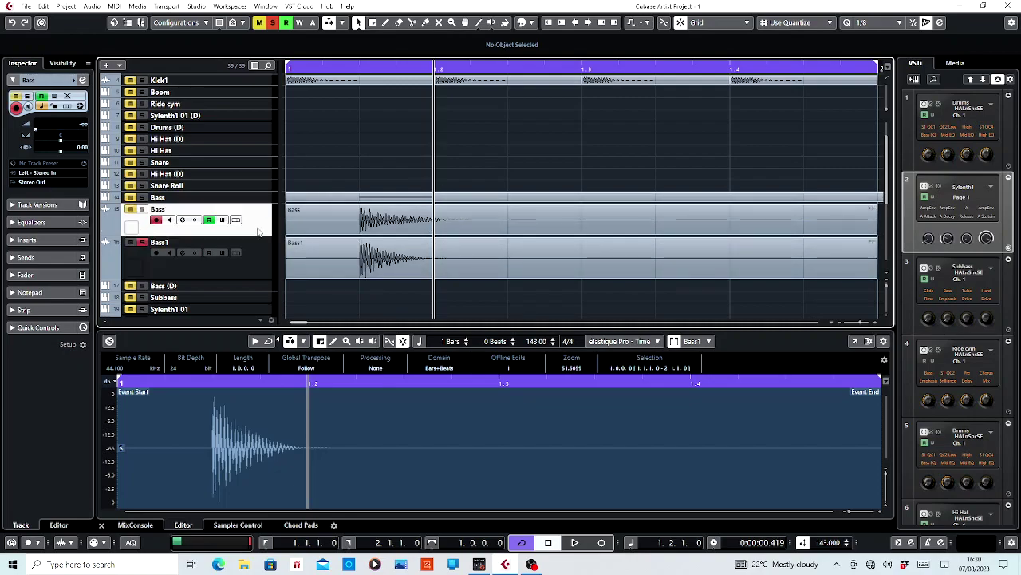
pyautogui.rightClick(250, 222)
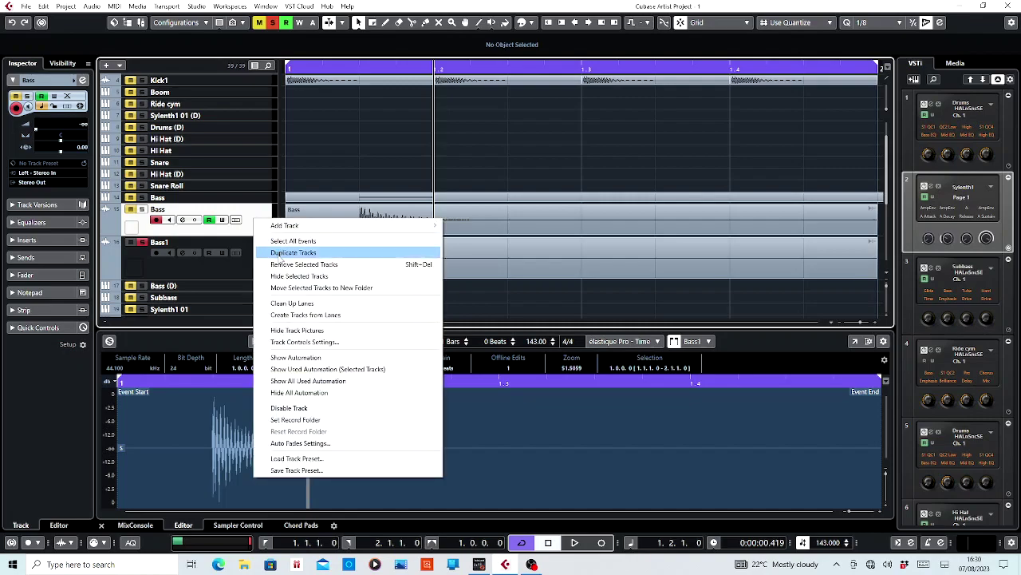
pyautogui.click(280, 266)
pyautogui.press('Return')
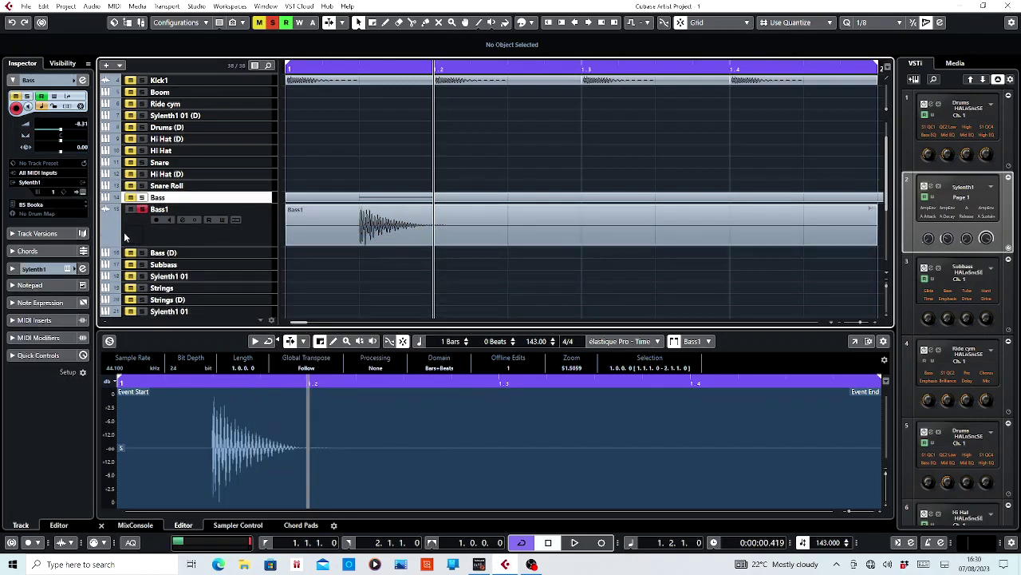
# Step: Show the Bass1 track's volume automation in an enlarged lane and set the track volume to -8.68 dB
pyautogui.click(105, 241)
pyautogui.moveTo(265, 255); pyautogui.dragTo(265, 316)
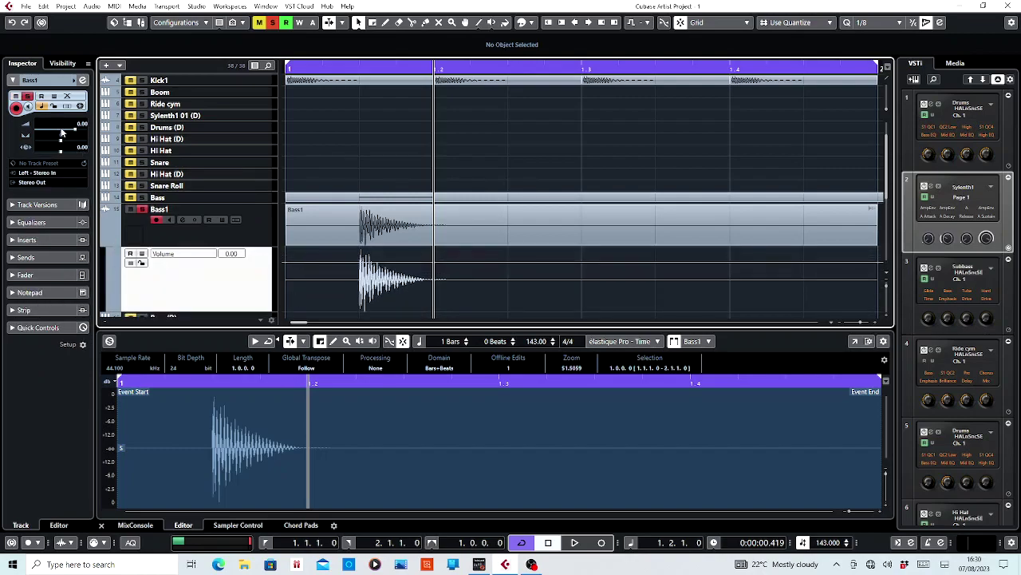
pyautogui.moveTo(75, 130); pyautogui.dragTo(61, 131)
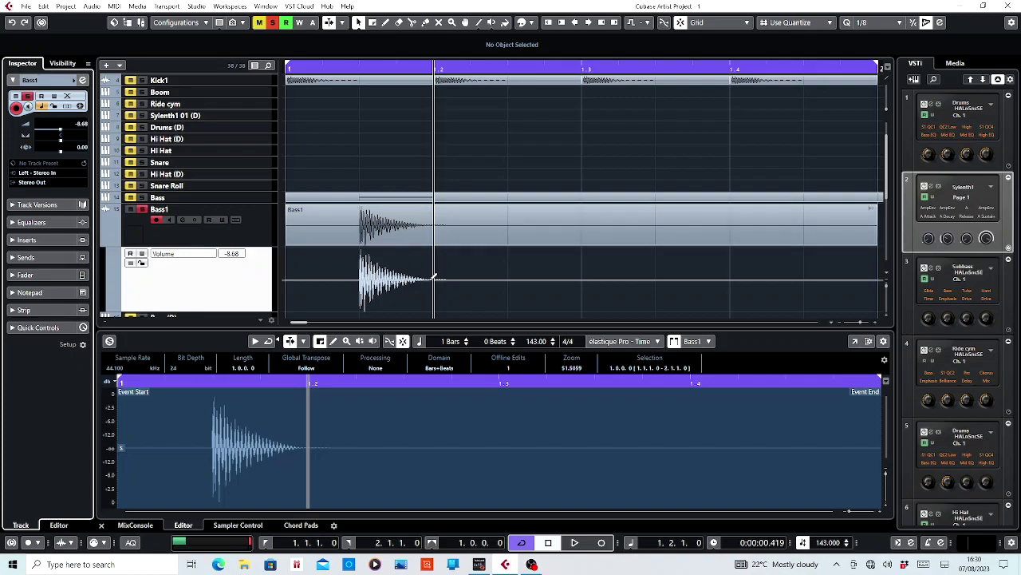
# Step: Draw a curved volume fade on Bass1 from the note's start at 1.1.3 down to silence at beat 2, and audition it
pyautogui.click(360, 278)
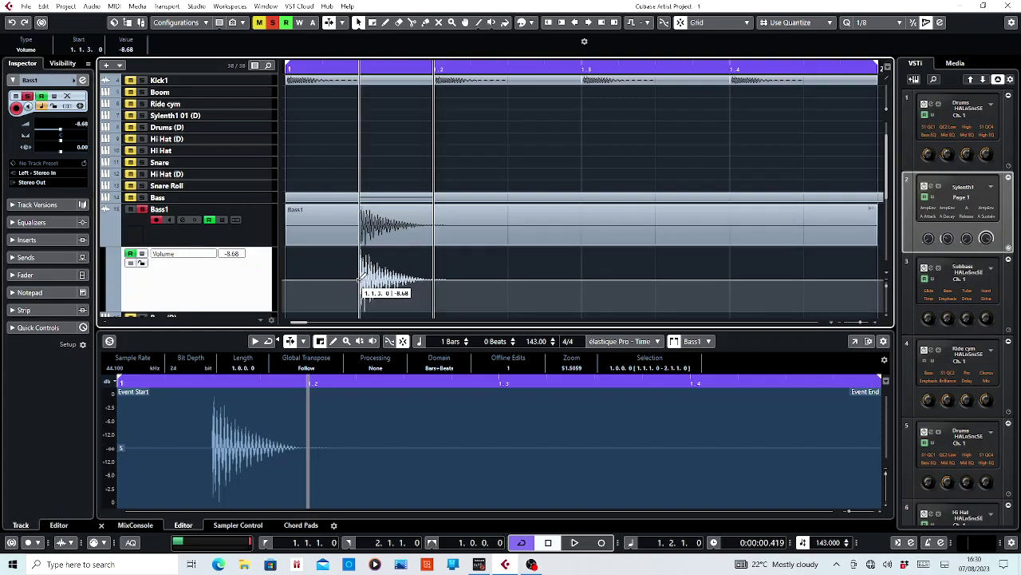
pyautogui.moveTo(434, 277); pyautogui.dragTo(403, 286)
pyautogui.press('space')
pyautogui.press('KP_Subtract')
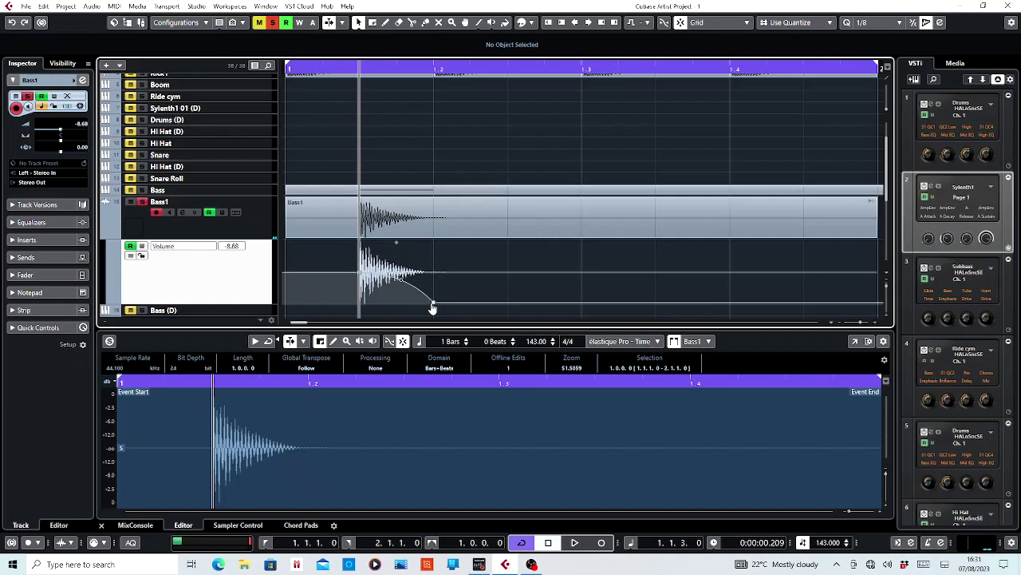
# Step: Lower the automation point at the Bass1 note's start to -11.4 dB and audition the result
pyautogui.moveTo(362, 277); pyautogui.dragTo(361, 280)
pyautogui.press('space')
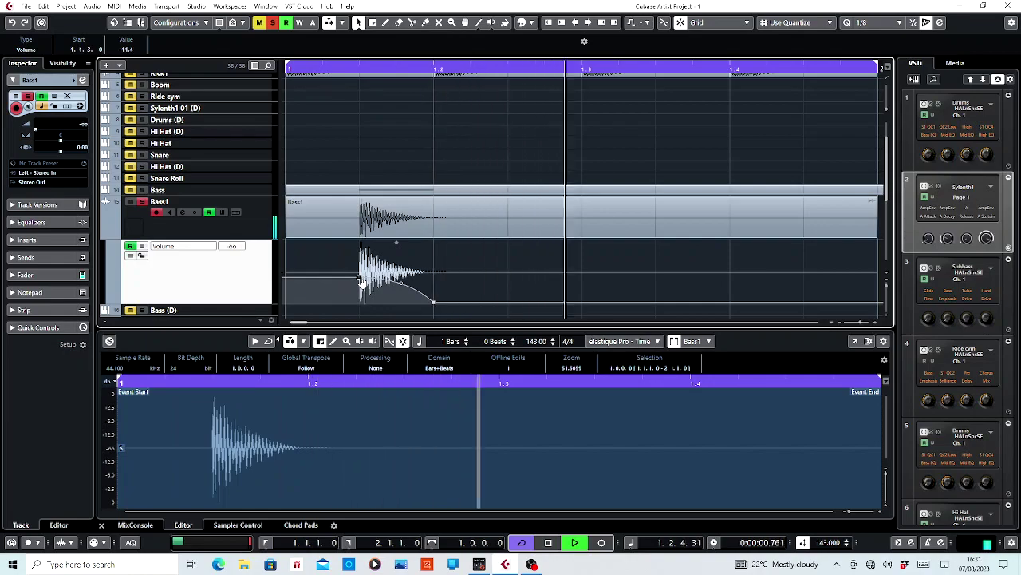
pyautogui.press('space')
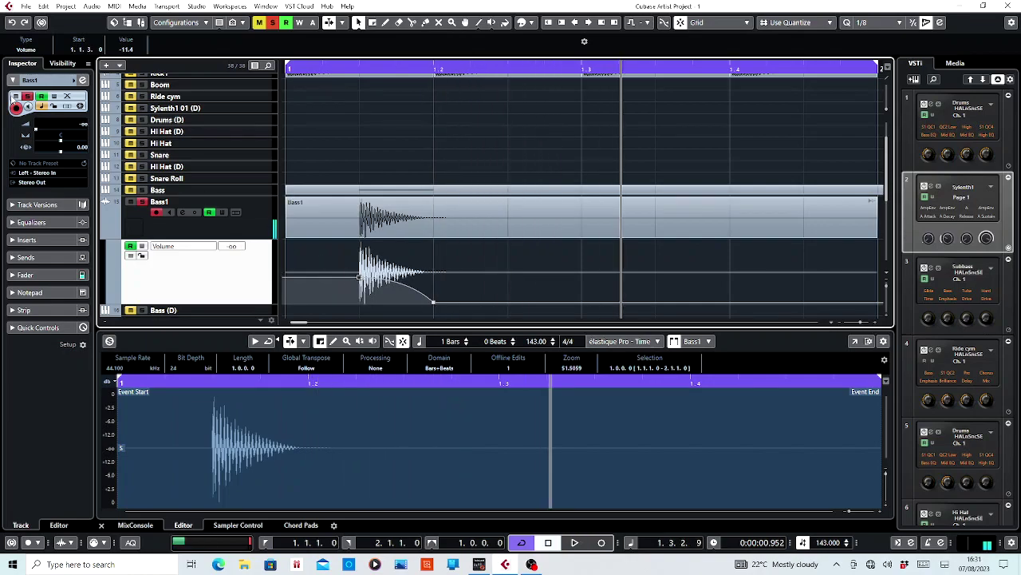
# Step: Export the faded bass note as a mono AIFF audio mixdown named Bass2 and import it onto a new audio track
pyautogui.click(25, 6)
pyautogui.moveTo(80, 147)
pyautogui.click(211, 148)
pyautogui.click(479, 148)
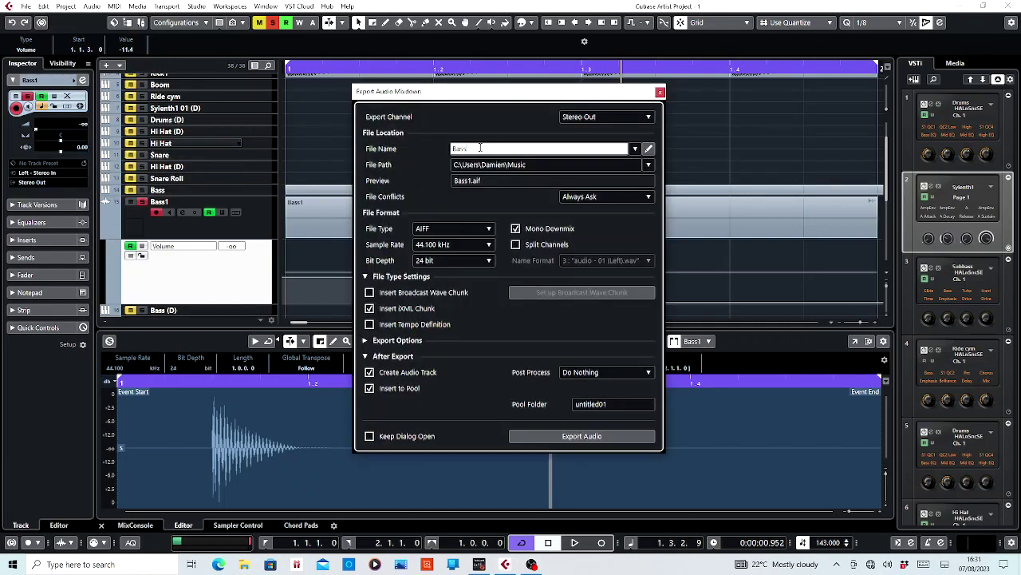
pyautogui.click(571, 436)
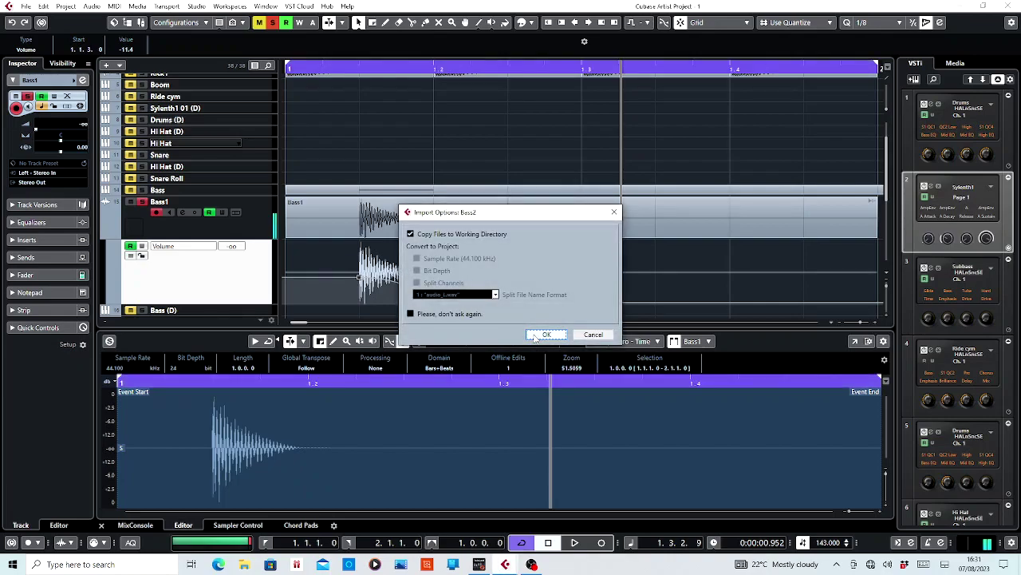
pyautogui.click(535, 336)
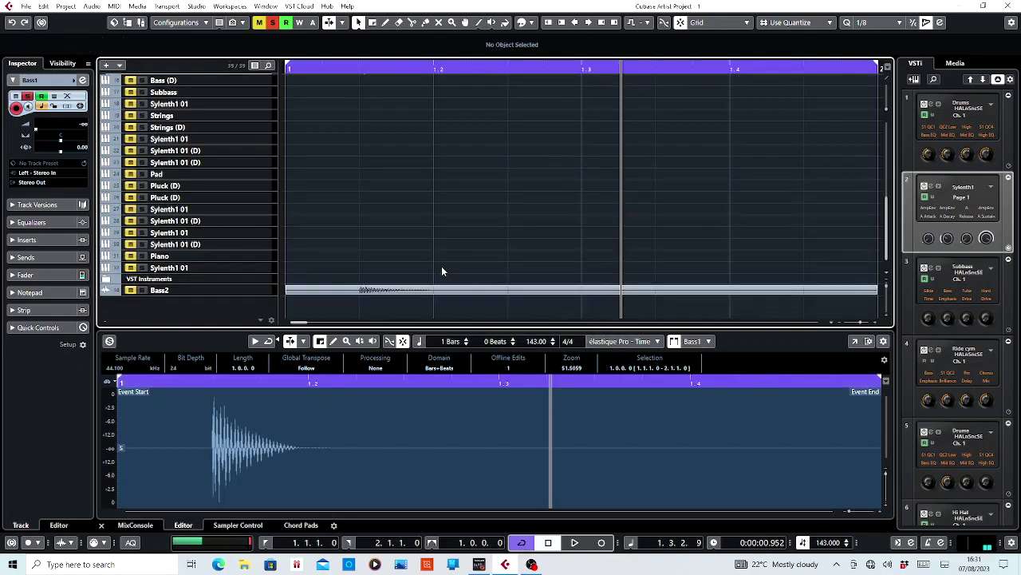
# Step: Open the Bass2 audio event in a full-size sample editor window and place the cursor at beat 2
pyautogui.click(373, 292)
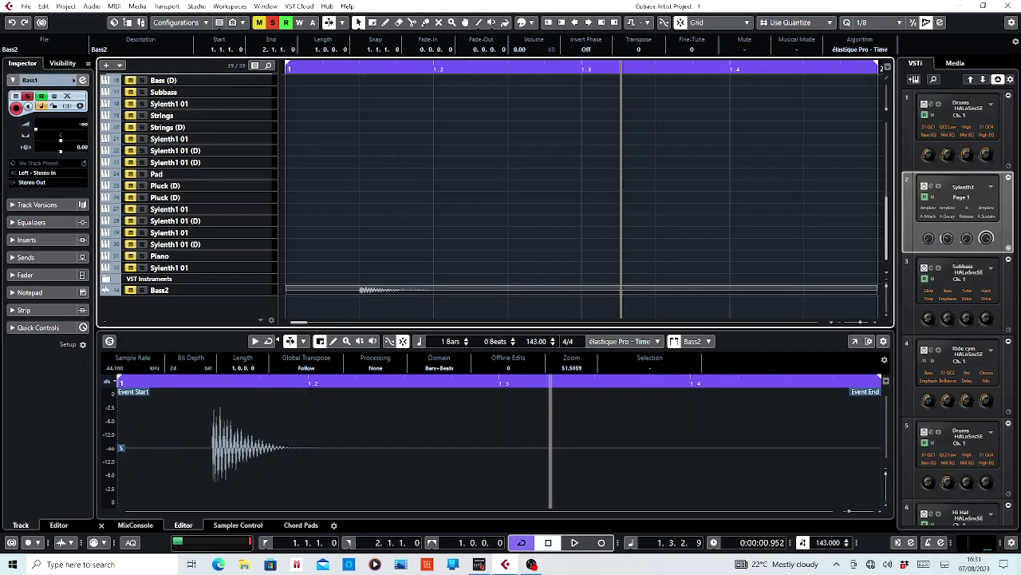
pyautogui.click(309, 385)
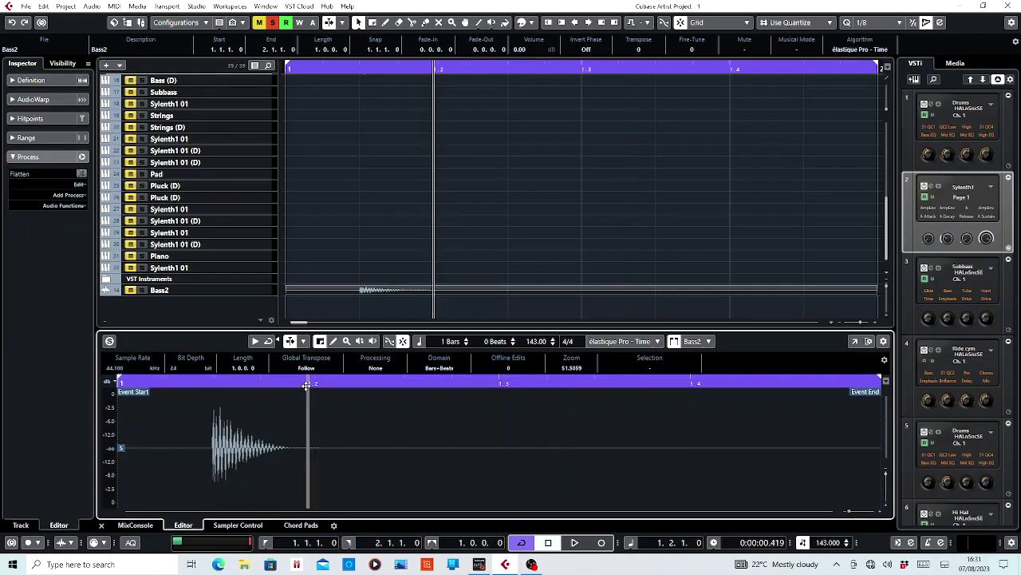
pyautogui.click(856, 342)
pyautogui.moveTo(344, 86)
pyautogui.mouseDown()
pyautogui.moveTo(334, 103)
pyautogui.moveTo(347, 102)
pyautogui.moveTo(345, 84)
pyautogui.moveTo(335, 85)
pyautogui.mouseUp()
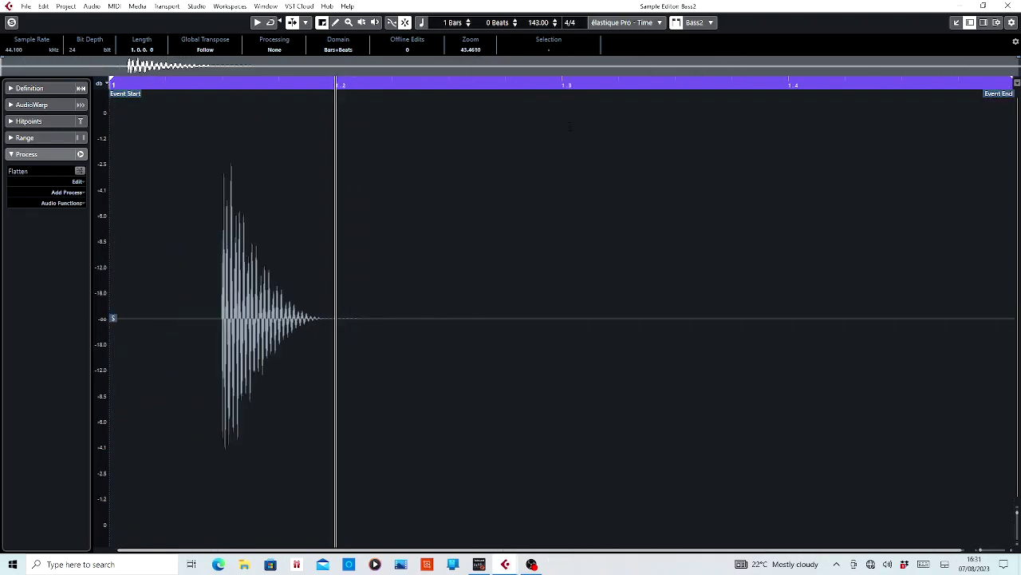
# Step: Move the Bass2 track to directly below Bass1 and remove the Bass1 track along with its volume automation
pyautogui.click(1008, 5)
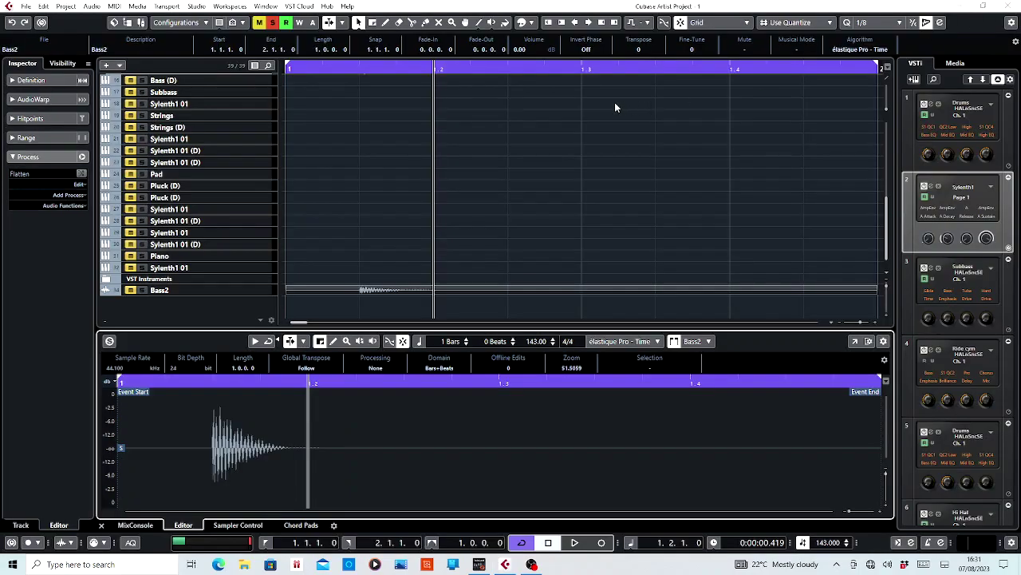
pyautogui.moveTo(253, 291); pyautogui.dragTo(258, 179)
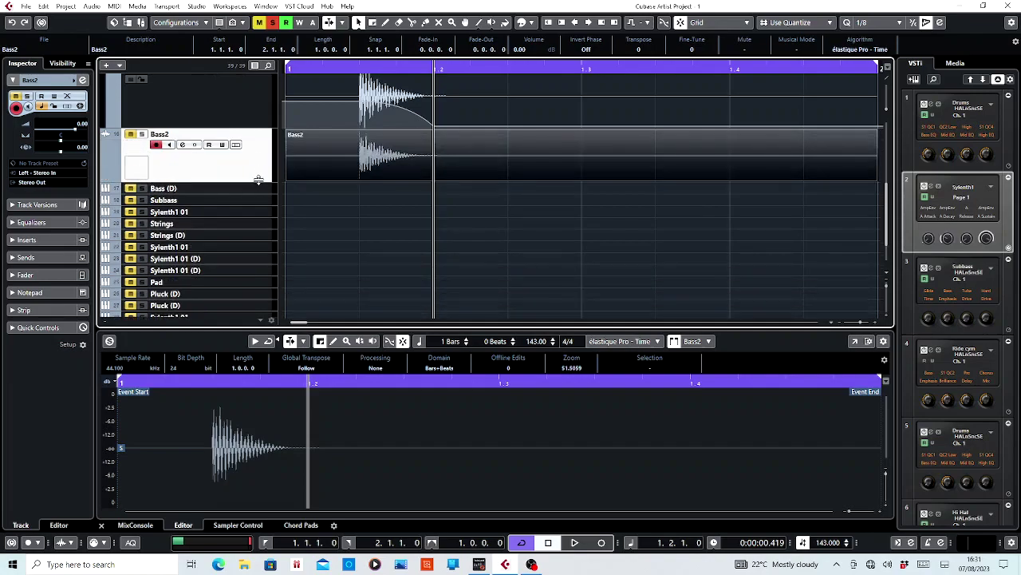
pyautogui.scroll(3, 260, 128)
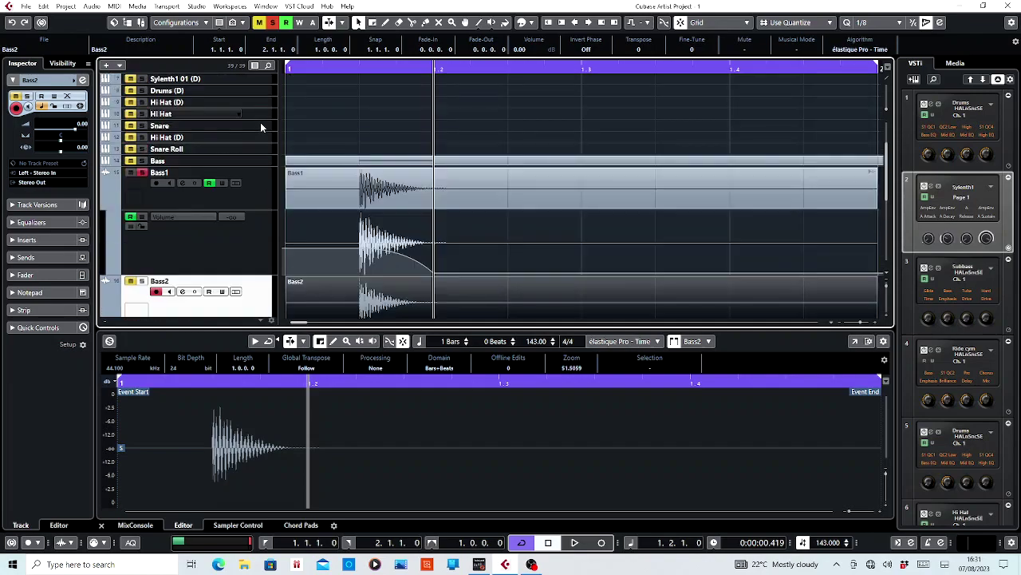
pyautogui.click(266, 191)
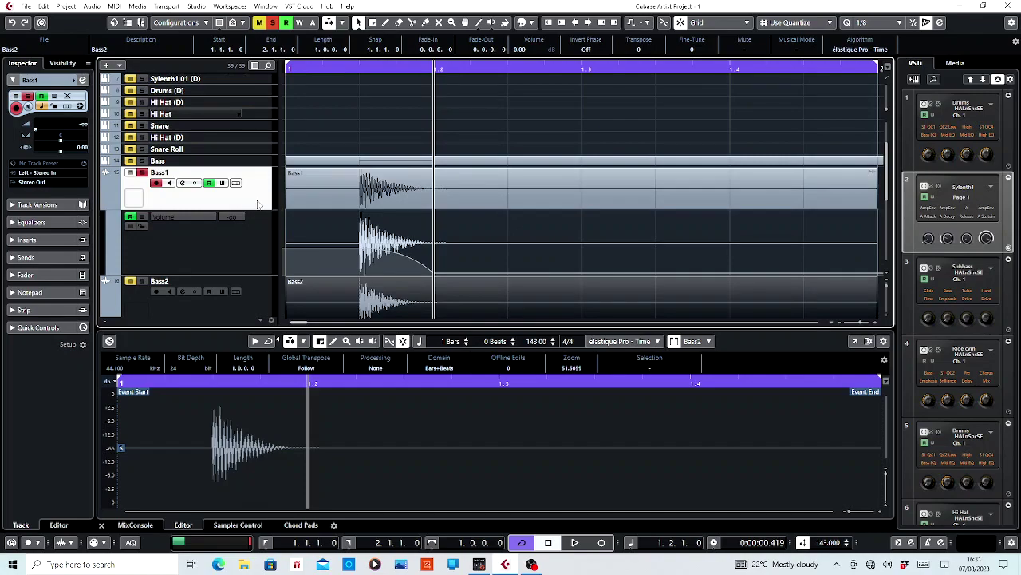
pyautogui.rightClick(258, 205)
pyautogui.click(288, 242)
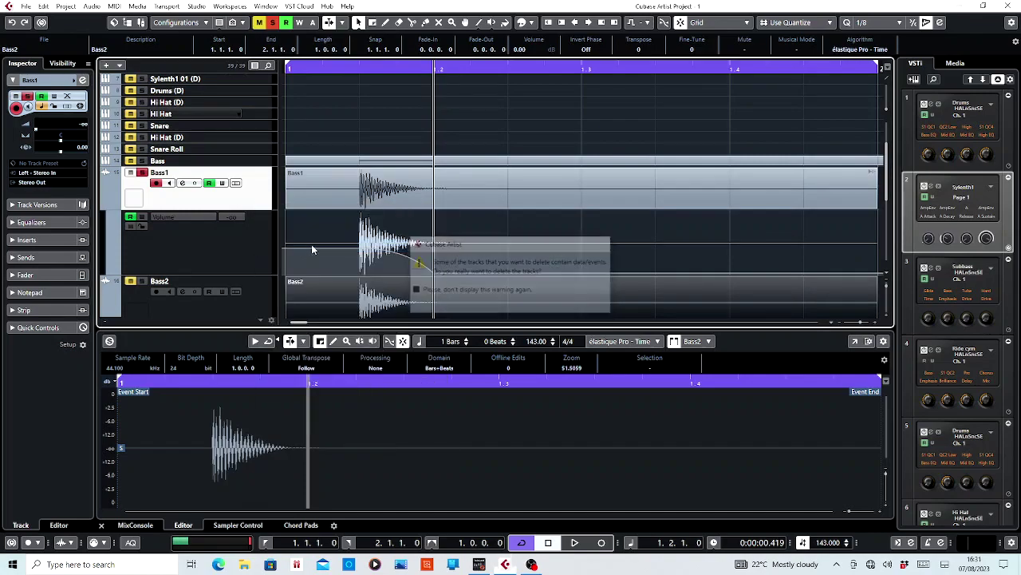
pyautogui.press('Return')
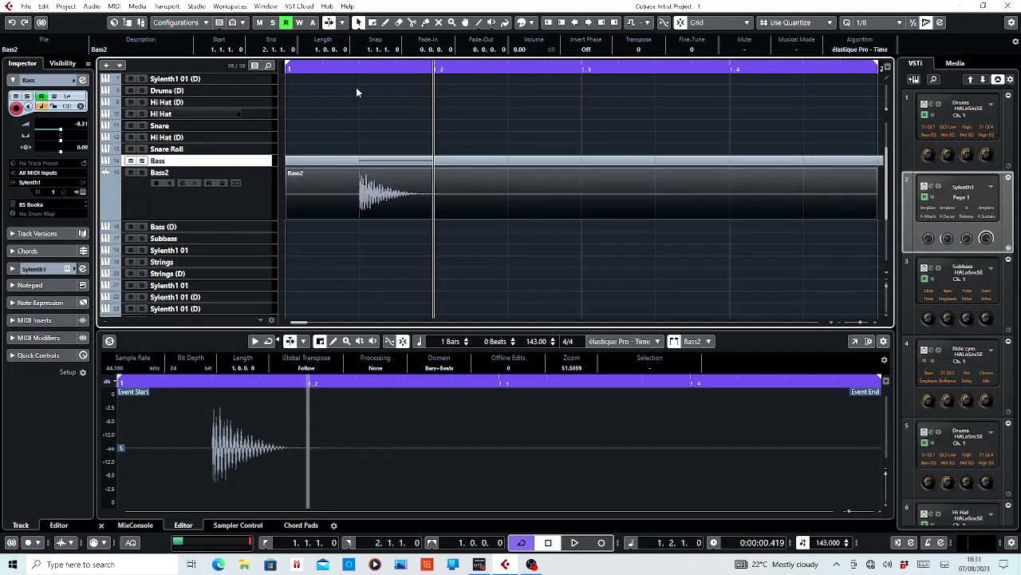
# Step: Delete the MIDI part spanning bars 1 to 8 on the Bass track
pyautogui.moveTo(319, 70); pyautogui.dragTo(319, 46)
pyautogui.click(351, 162)
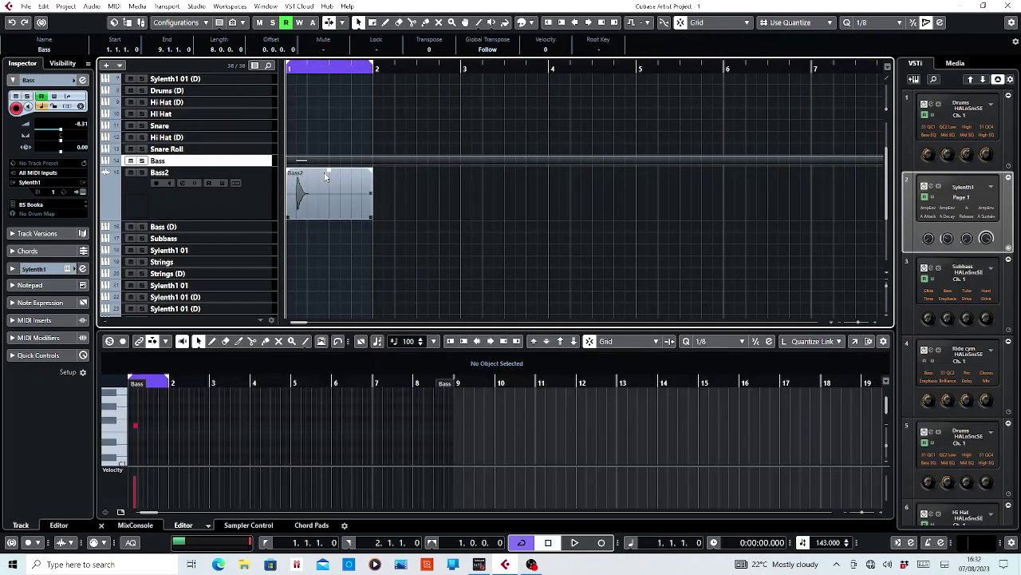
pyautogui.click(357, 169)
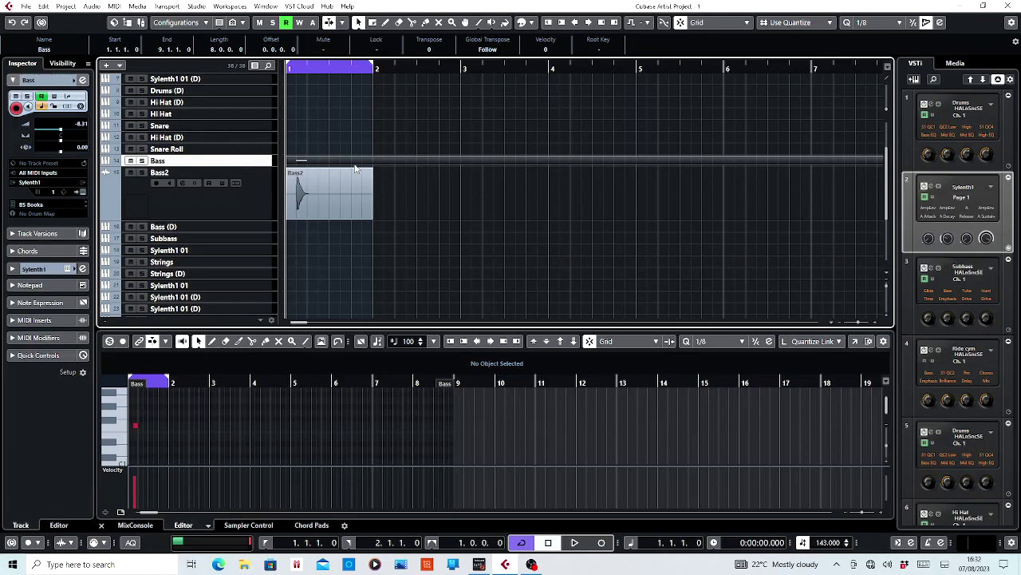
pyautogui.press('Delete')
# Step: Set the Bass2 track volume to -7.58 dB and trim its audio event to one beat
pyautogui.click(250, 200)
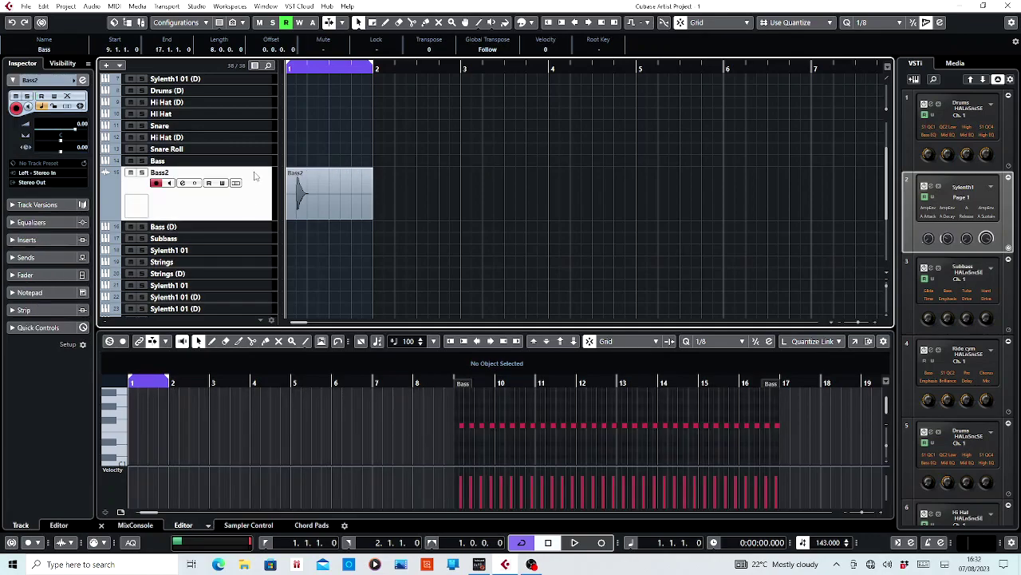
pyautogui.click(58, 134)
pyautogui.scroll(4, 336, 146)
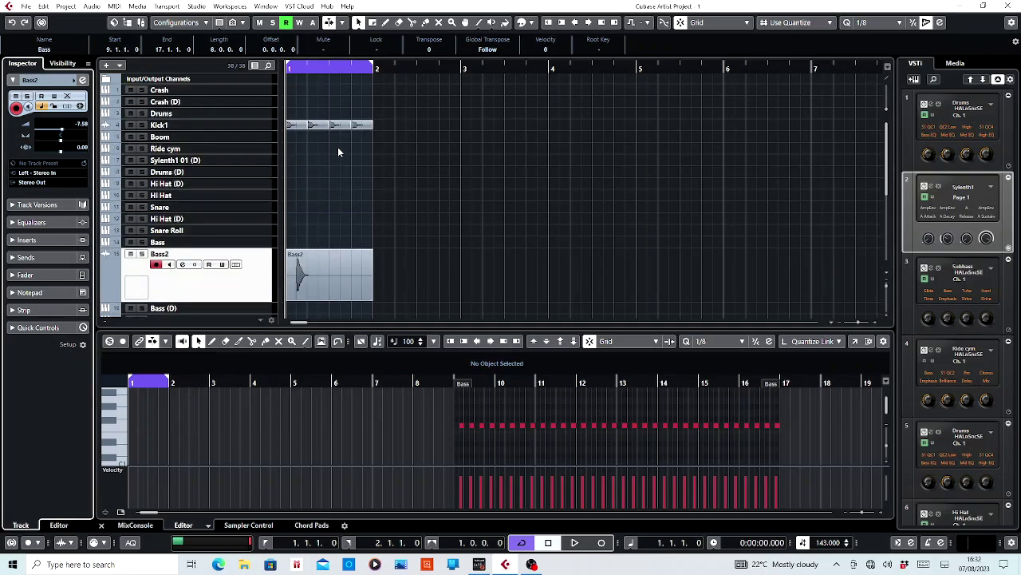
pyautogui.click(331, 266)
pyautogui.moveTo(376, 301); pyautogui.dragTo(306, 301)
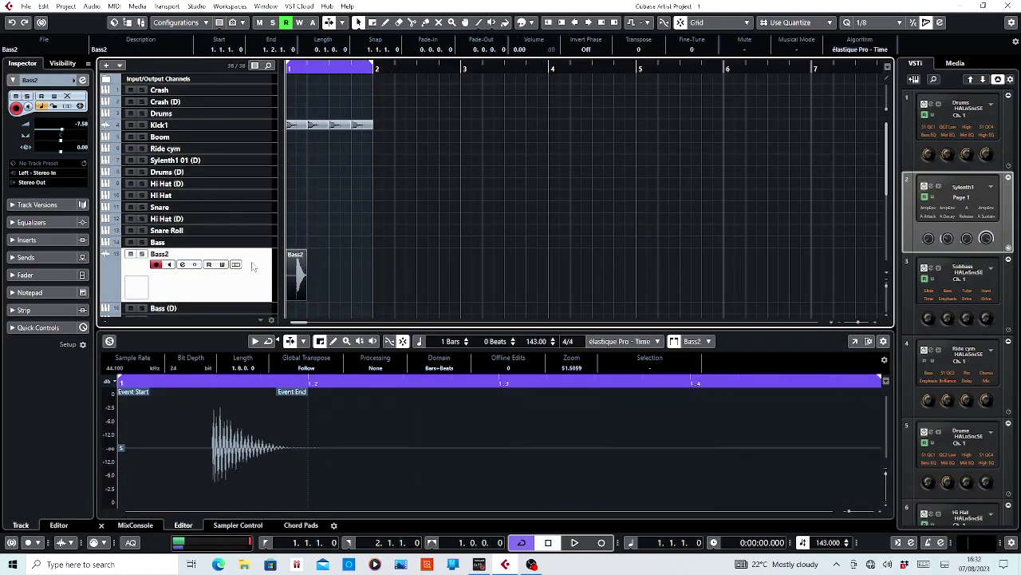
# Step: Solo Bass2 and duplicate its one-beat event three times to fill bar 1, auditioning the pattern
pyautogui.click(143, 254)
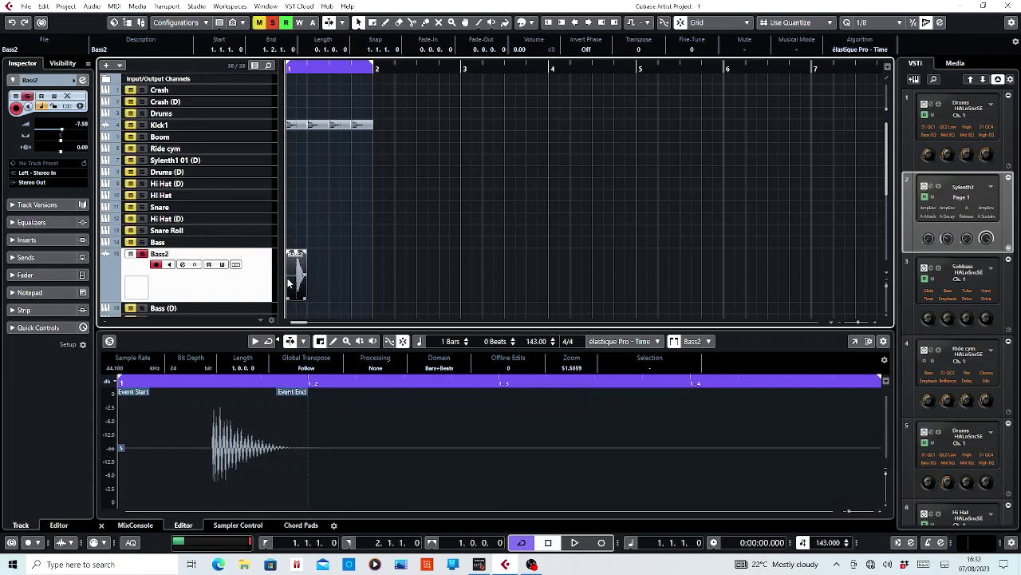
pyautogui.hotkey('ctrl', 'd')
pyautogui.hotkey('ctrl', 'd')
pyautogui.hotkey('ctrl', 'd')
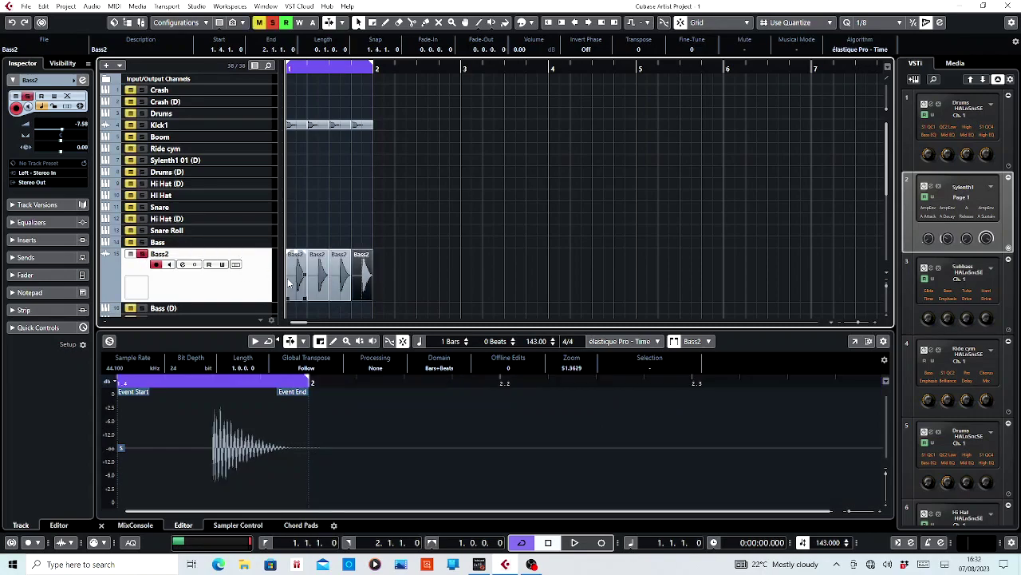
pyautogui.press('space')
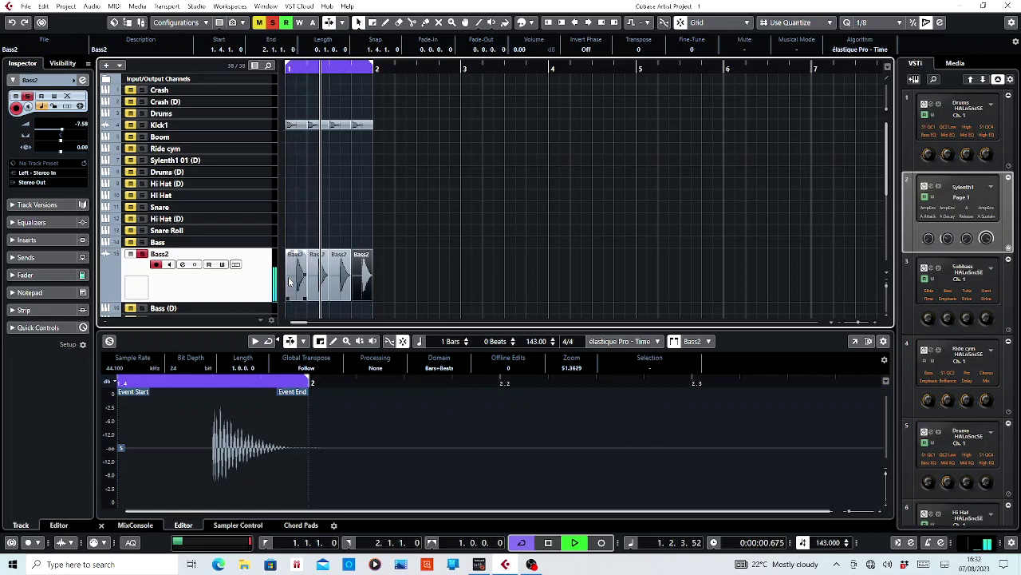
# Step: Solo Kick1 together with Bass2, lower the Kick1 volume to about -7.9 dB and play both patterns
pyautogui.click(142, 125)
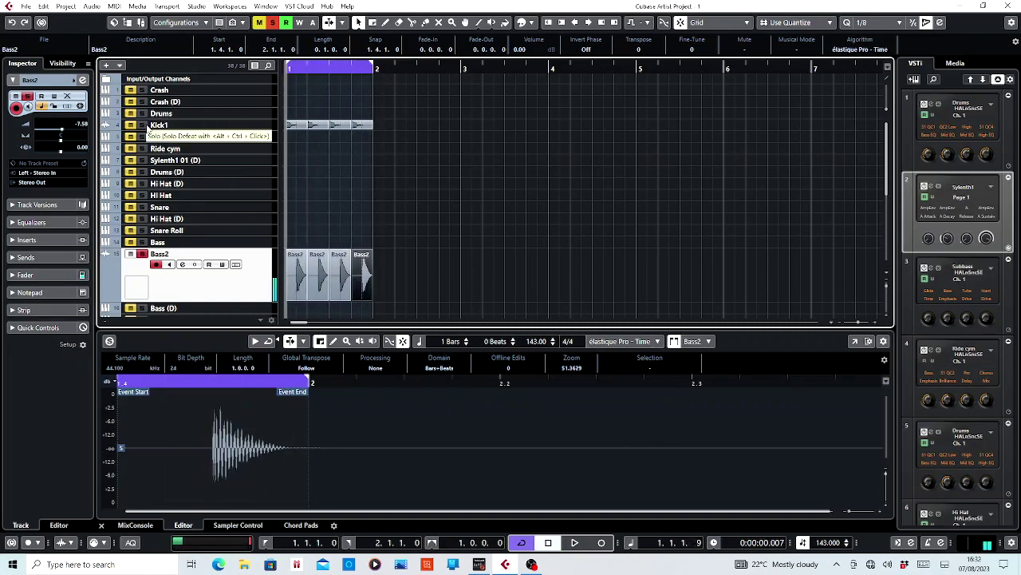
pyautogui.press('space')
pyautogui.click(263, 125)
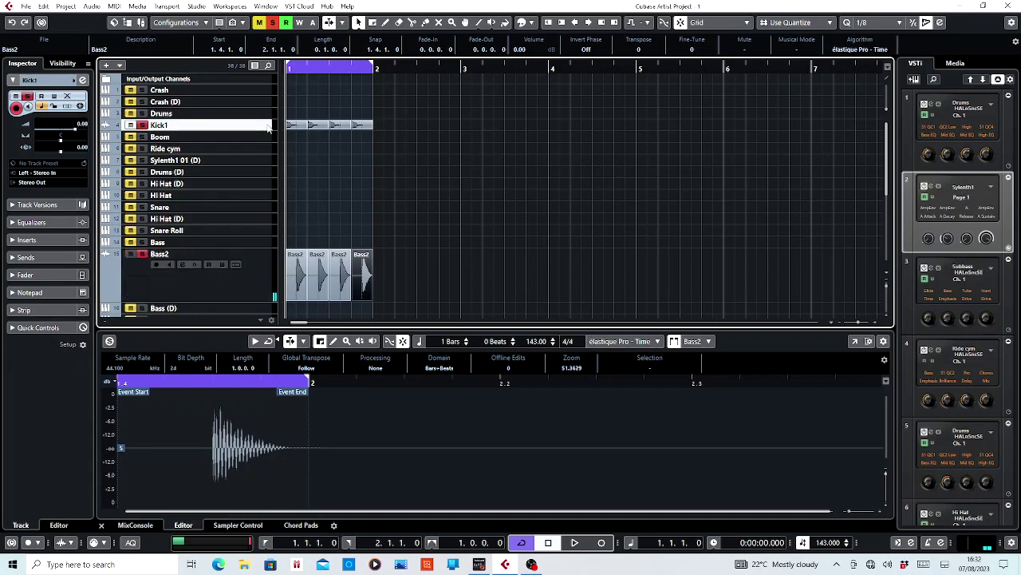
pyautogui.moveTo(49, 133); pyautogui.dragTo(66, 134)
pyautogui.press('space')
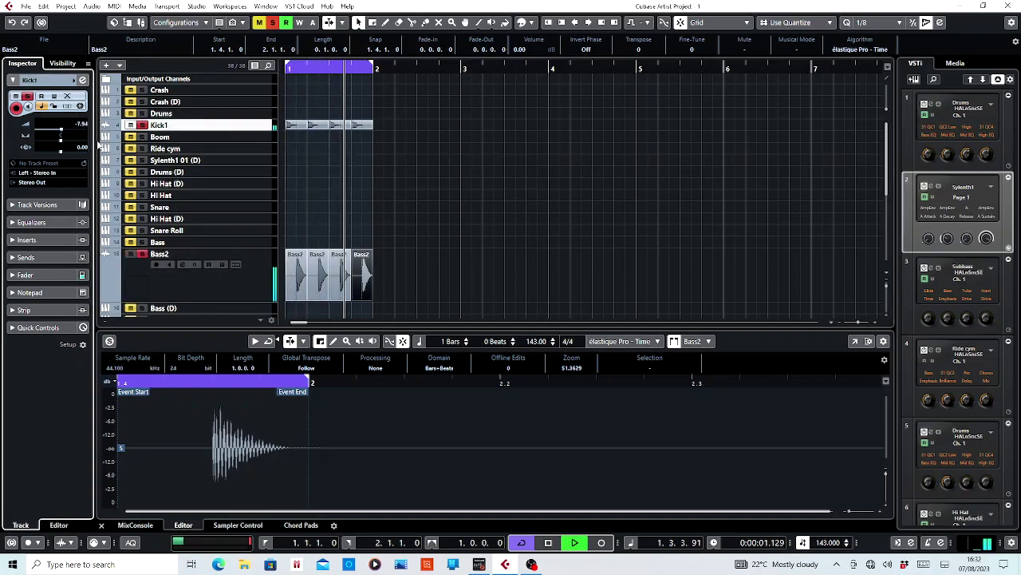
# Step: Balance the two tracks during playback, lowering Bass2 to about -24.2 dB and Kick1 to -13.5 dB
pyautogui.click(236, 281)
pyautogui.moveTo(56, 133)
pyautogui.mouseDown()
pyautogui.moveTo(24, 134)
pyautogui.moveTo(56, 138)
pyautogui.mouseUp()
pyautogui.click(258, 127)
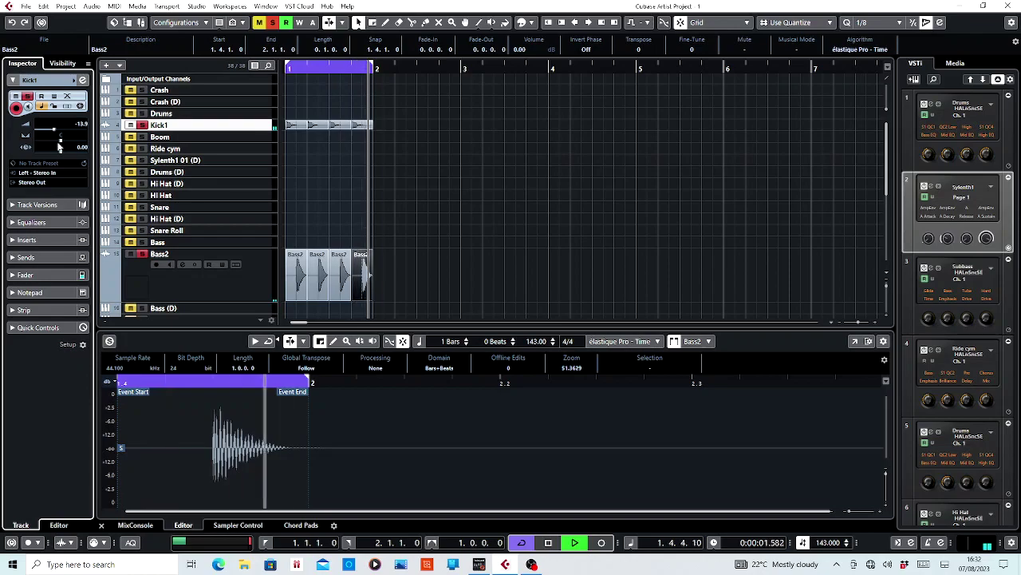
pyautogui.click(256, 279)
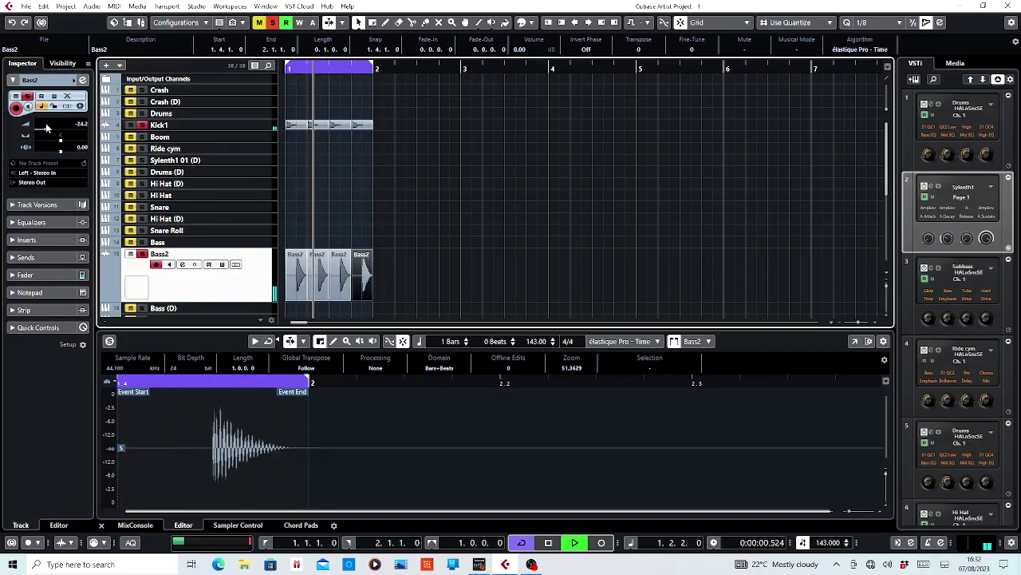
pyautogui.click(256, 125)
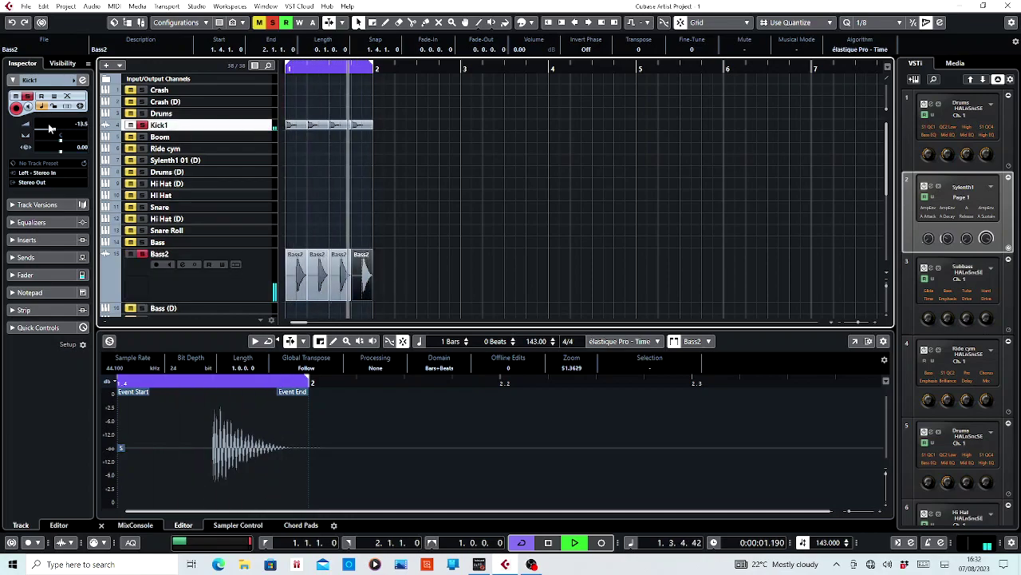
pyautogui.press('space')
# Step: Duplicate the bar 1 kick and bass events together repeatedly until they fill bars 1 to 8
pyautogui.click(449, 180)
pyautogui.moveTo(426, 281); pyautogui.dragTo(287, 124)
pyautogui.hotkey('ctrl', 'd')
pyautogui.hotkey('ctrl', 'd')
pyautogui.hotkey('ctrl', 'd')
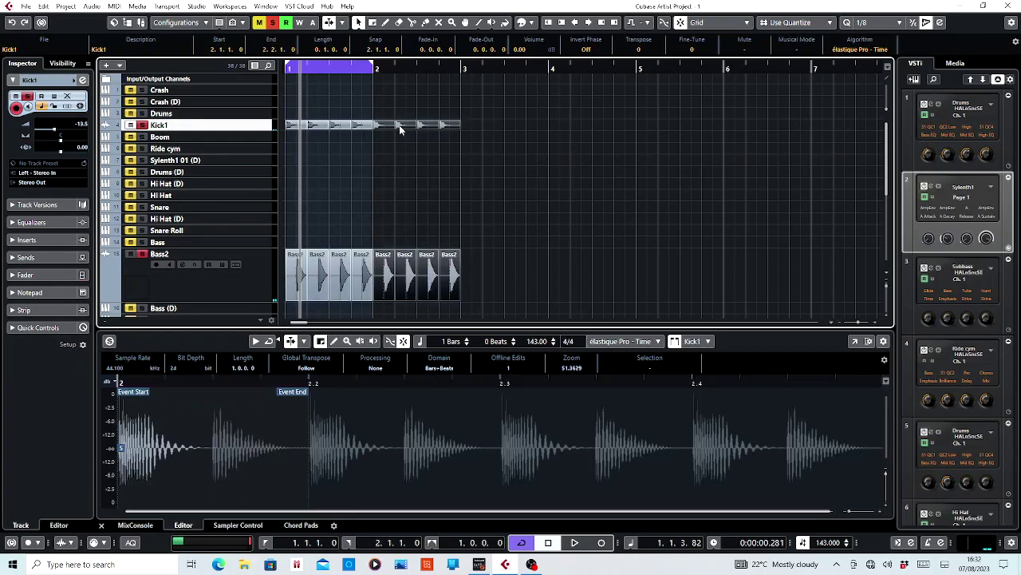
pyautogui.moveTo(488, 67); pyautogui.dragTo(489, 64)
pyautogui.hotkey('ctrl', 'd')
pyautogui.hotkey('ctrl', 'd')
pyautogui.hotkey('ctrl', 'd')
pyautogui.hotkey('ctrl', 'd')
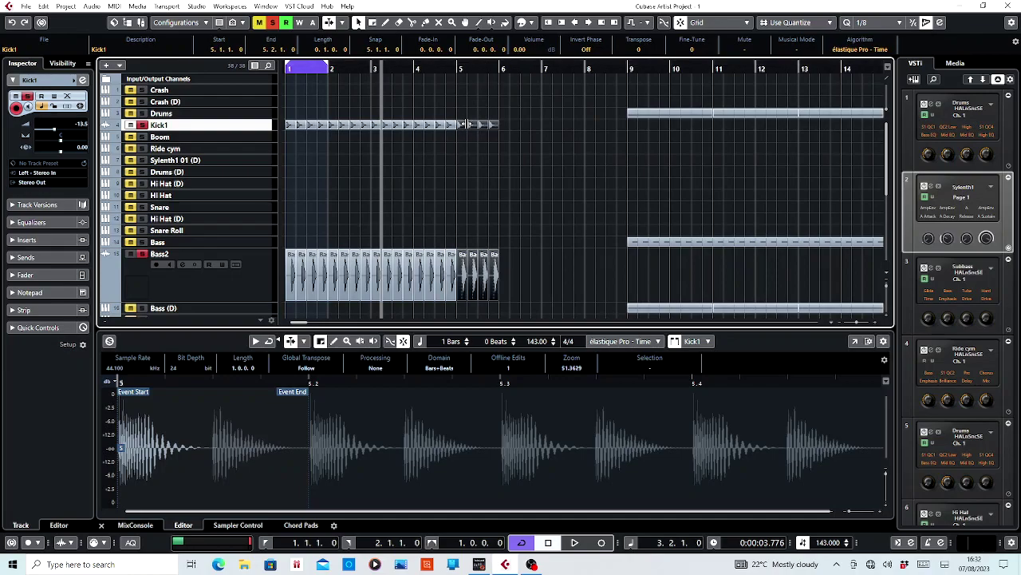
pyautogui.click(491, 97)
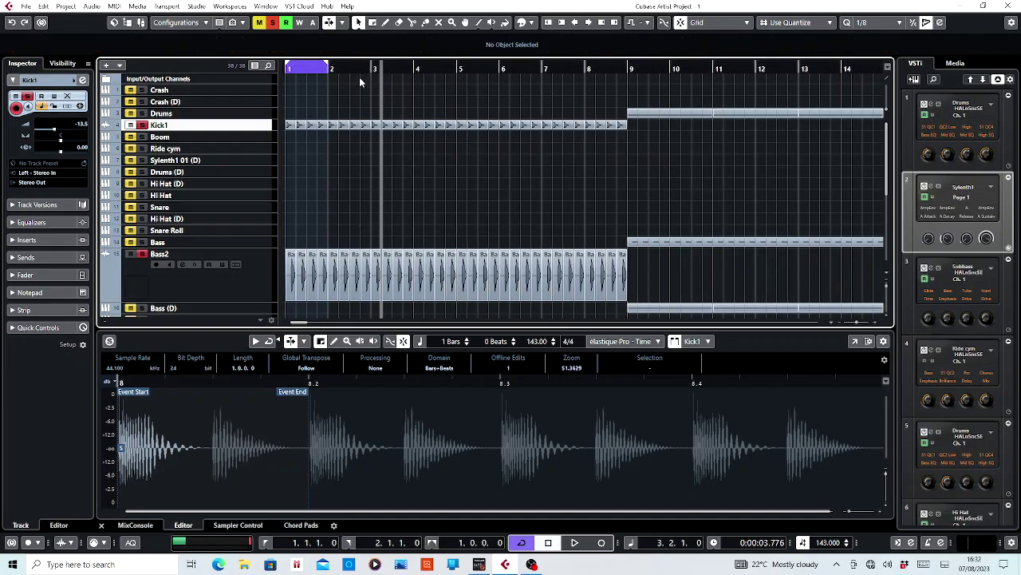